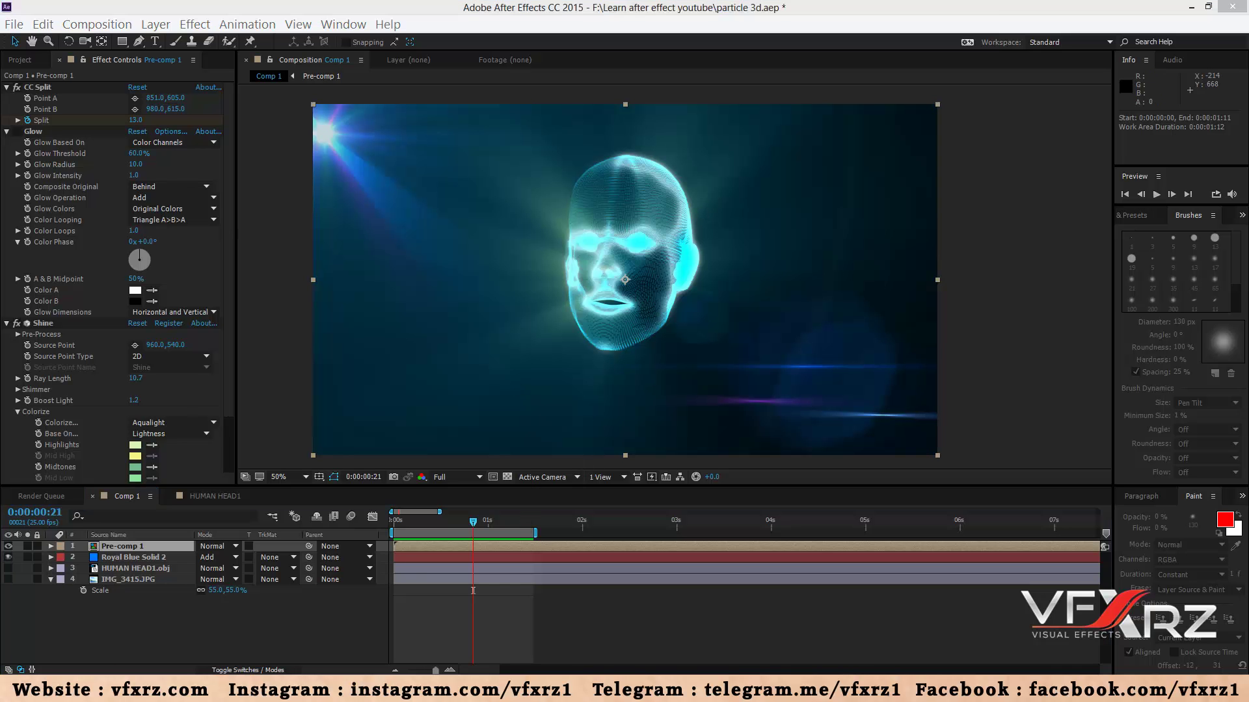
Step: Switch to Cinema 4D and open the HUMAN HEAD.obj model in it
key(alt+Tab)
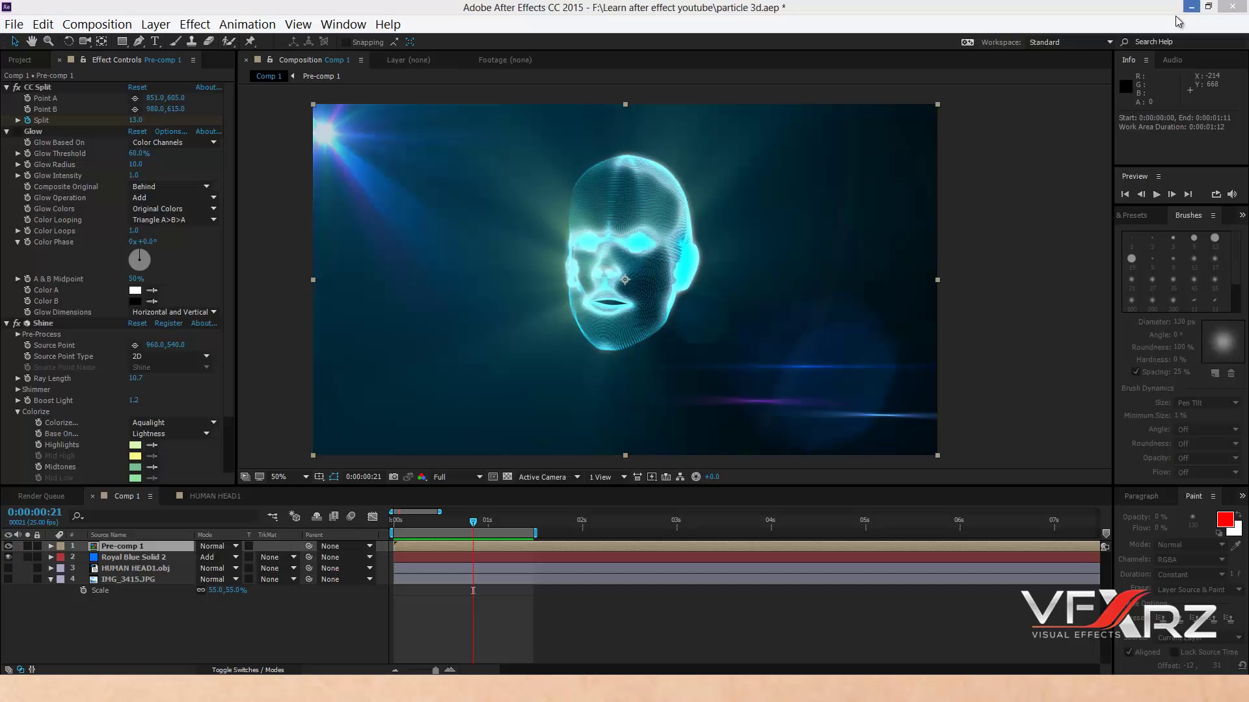
click(1191, 7)
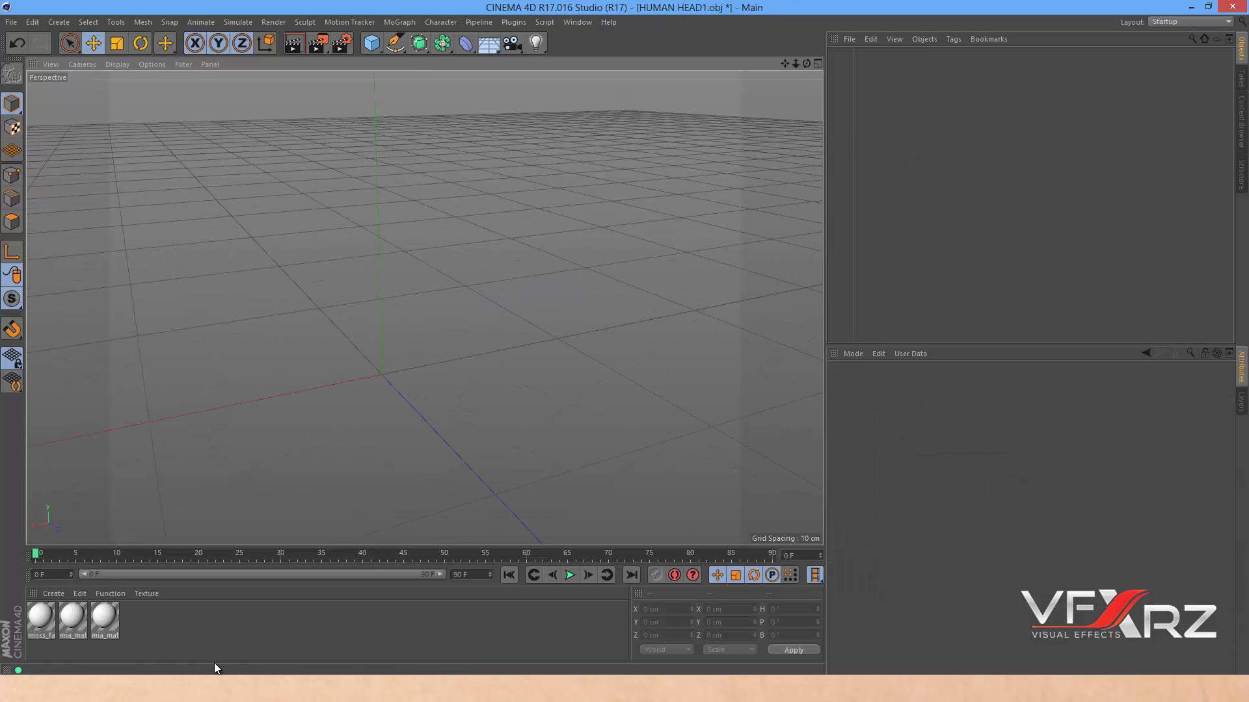
key(alt+Tab)
drag(717, 480, 332, 367)
click(309, 499)
drag(806, 64, 365, 386)
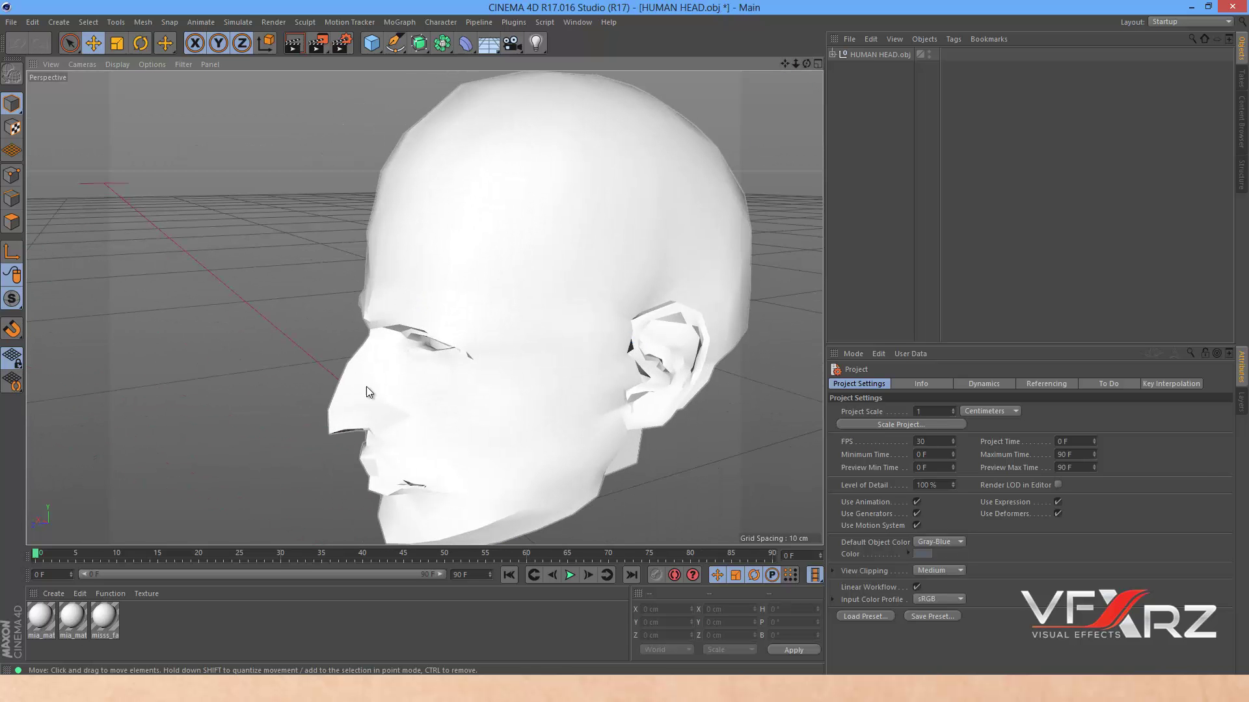
Step: Add a Subdivision Surface and nest the HUMAN HEAD.obj object inside it to smooth the head
click(425, 42)
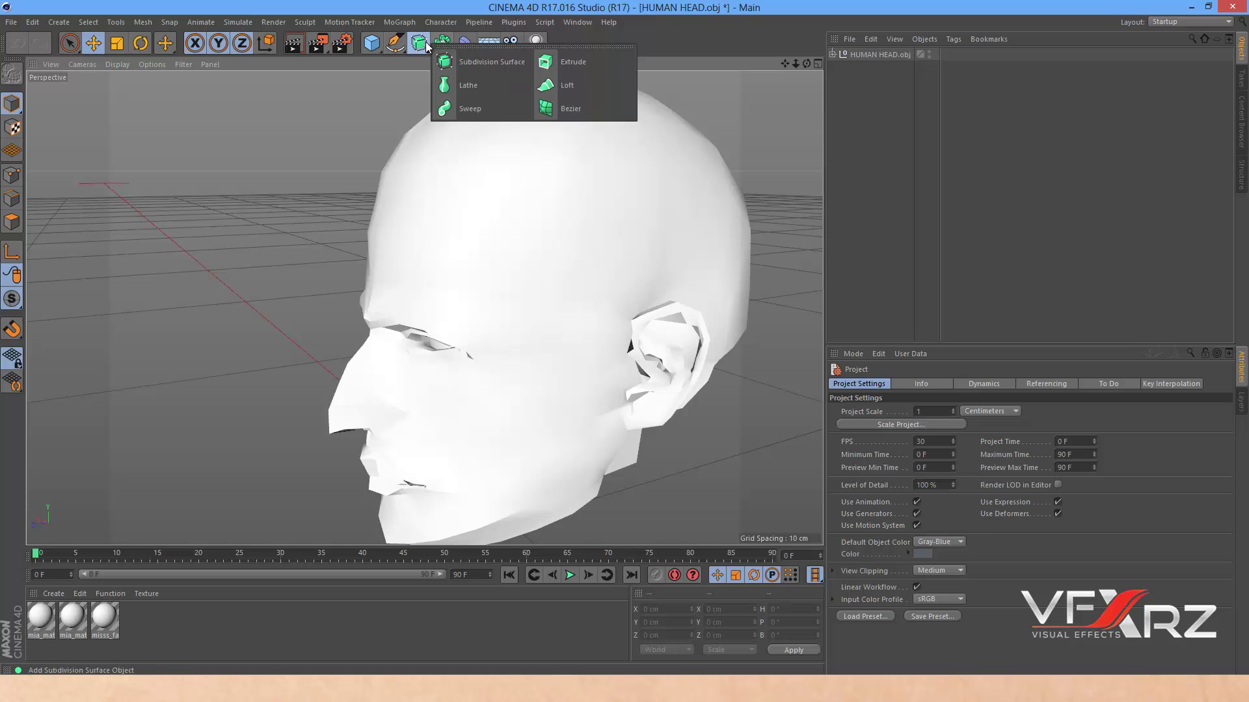
click(485, 62)
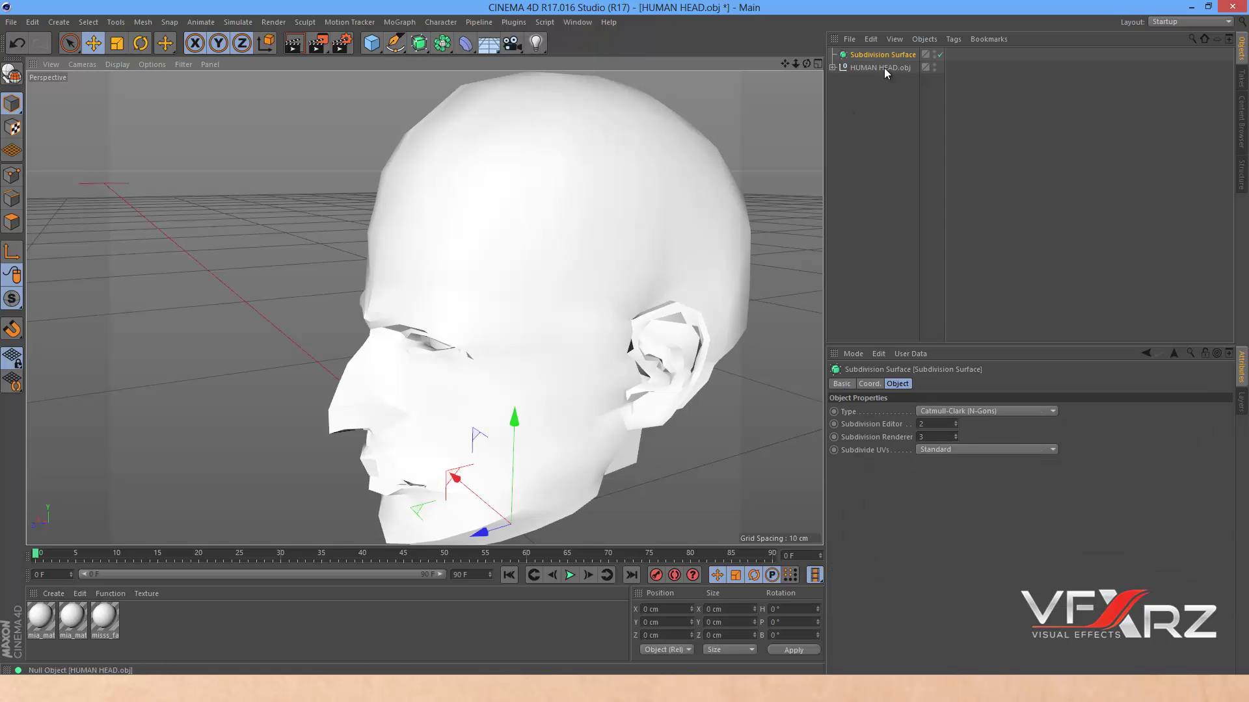
drag(852, 68, 876, 54)
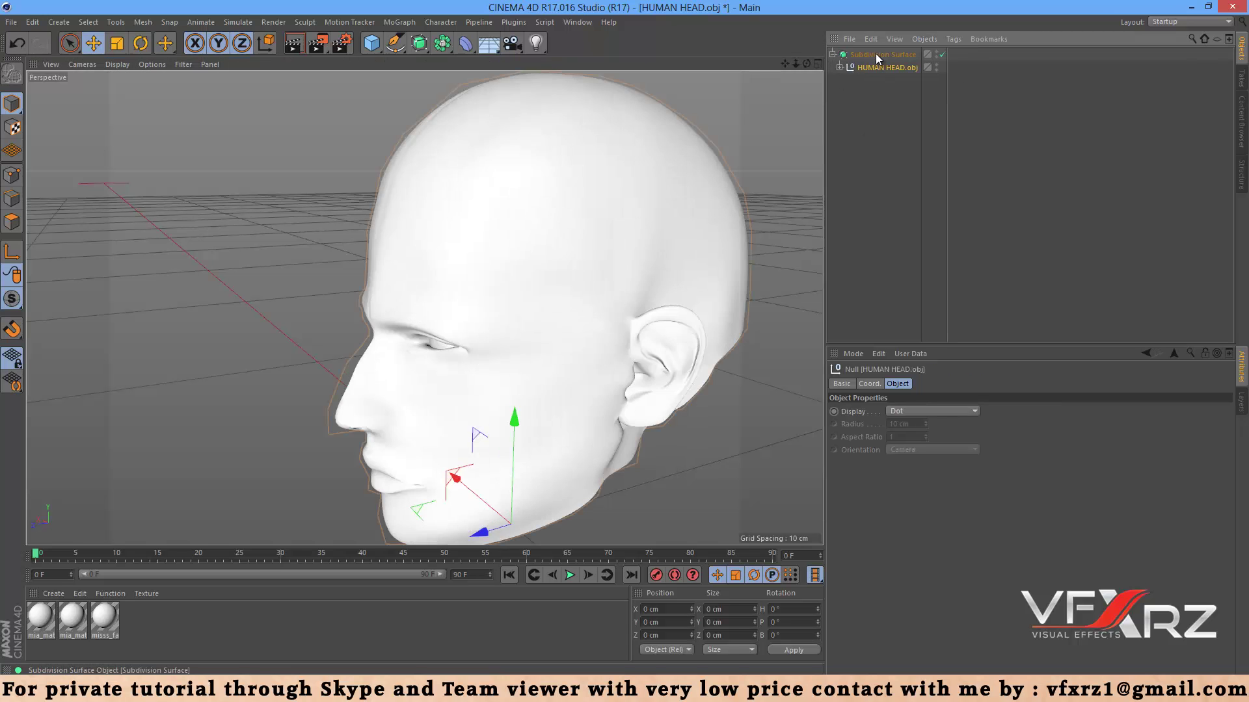
drag(627, 338, 623, 340)
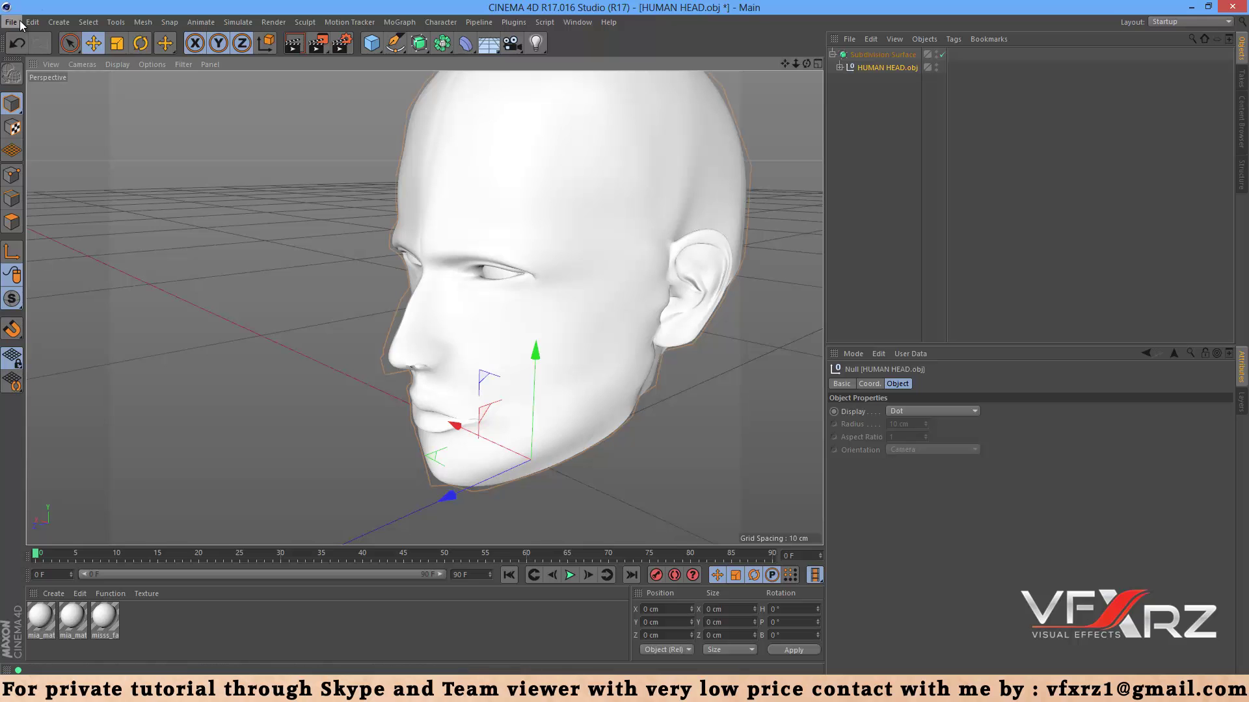
Step: Look up the Wavefront OBJ (*.obj) format among the scene's export options without exporting
click(21, 24)
mouse_move(81, 260)
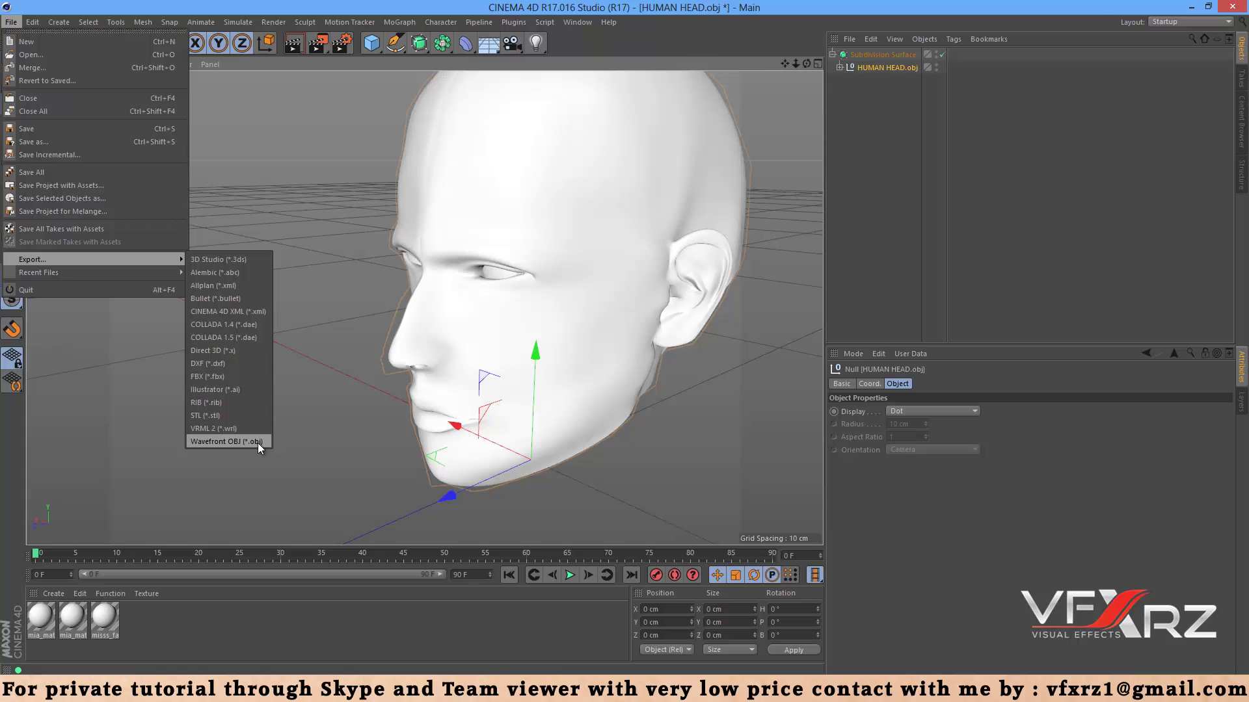
key(Escape)
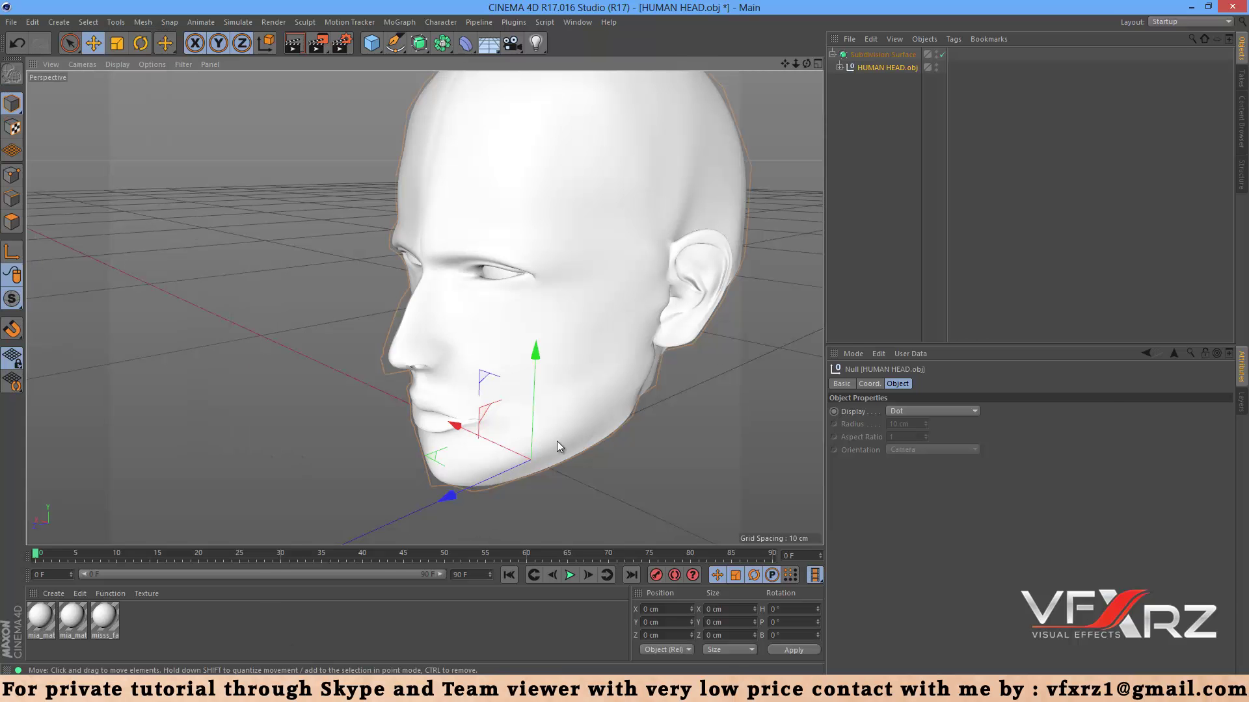
Step: Switch to After Effects and create a new 1920 x 1080 composition at 25 fps, 0:01:59:00 long
key(alt+Tab)
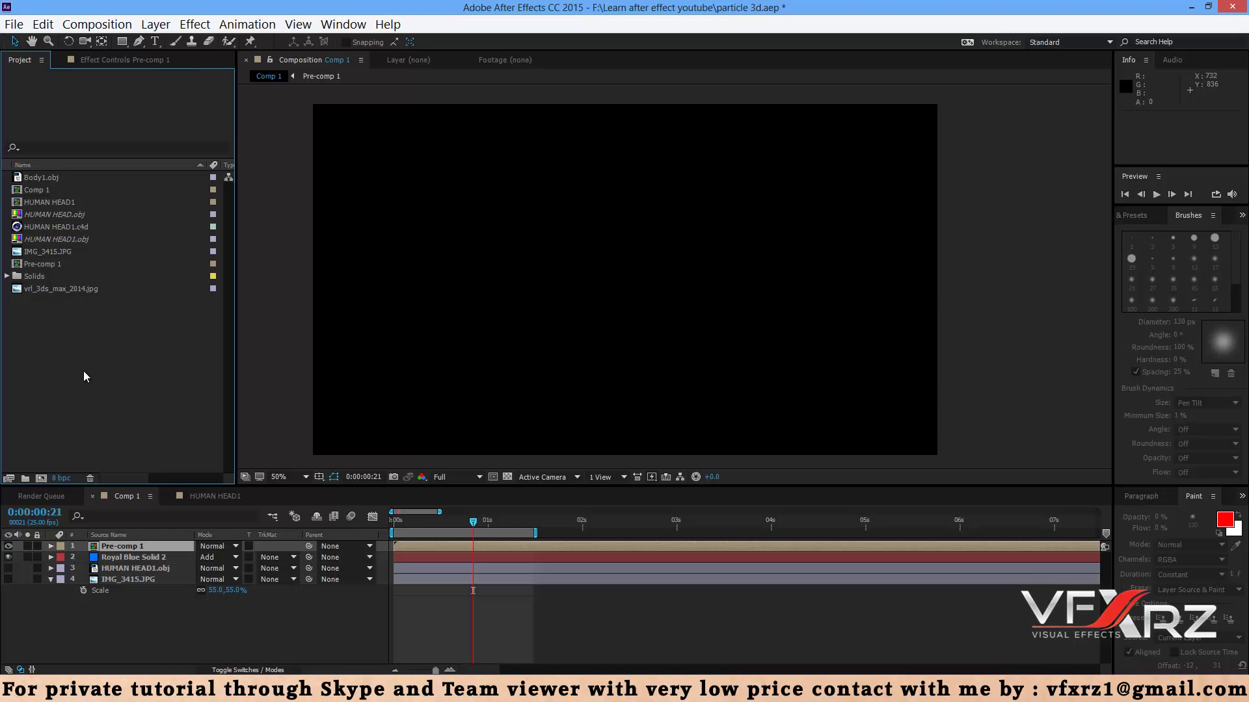
click(41, 479)
click(250, 405)
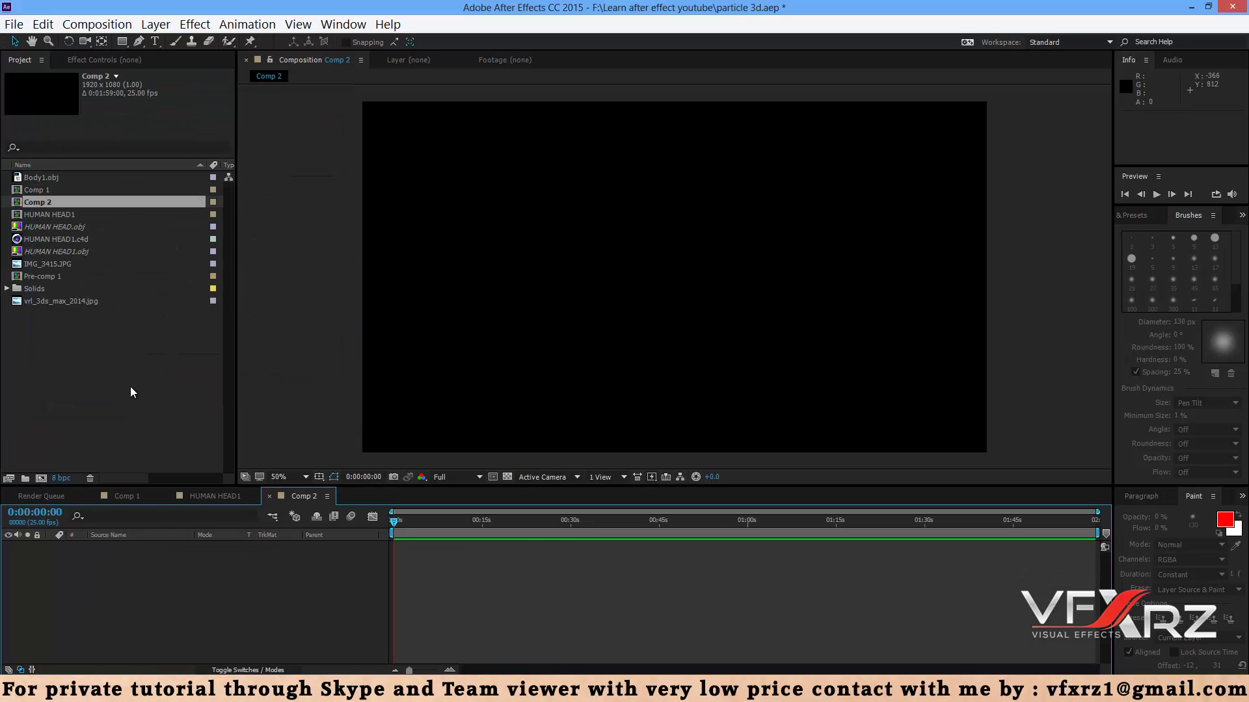
Step: Import HUMAN HEAD1.obj from the Pictures library as footage and add it to Comp 2 as a layer
click(123, 393)
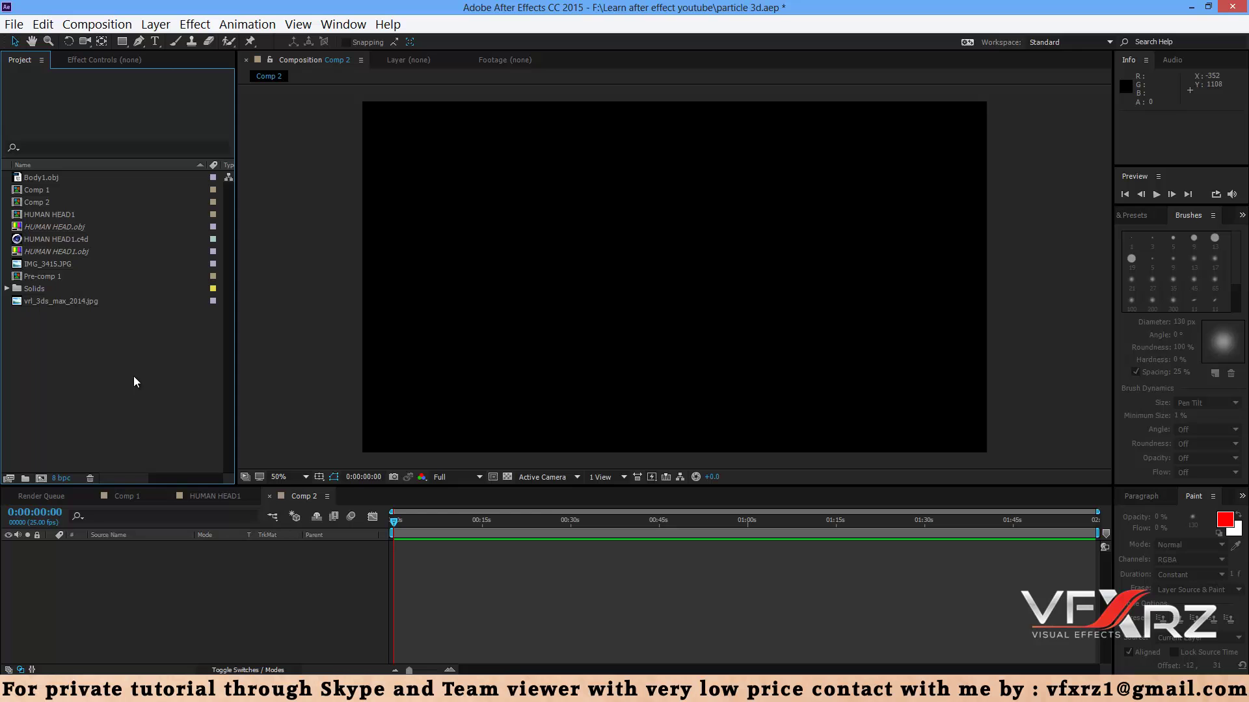
double_click(138, 369)
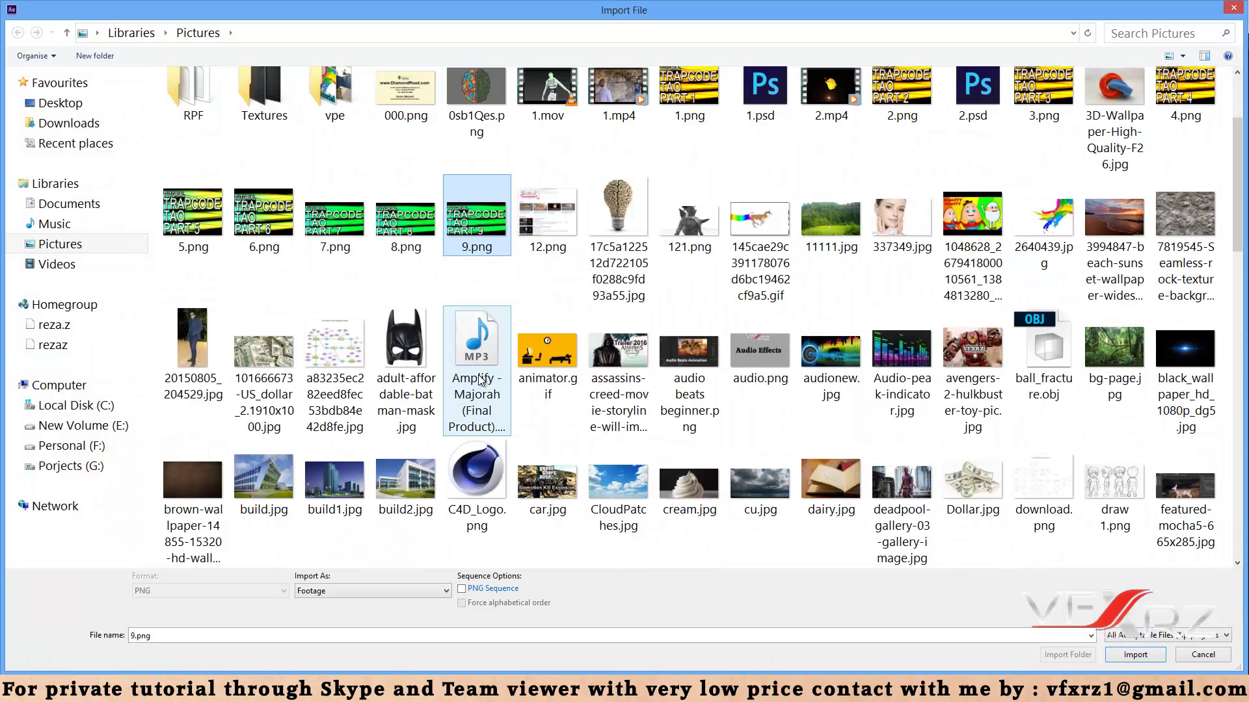
drag(1242, 210, 1239, 307)
click(746, 225)
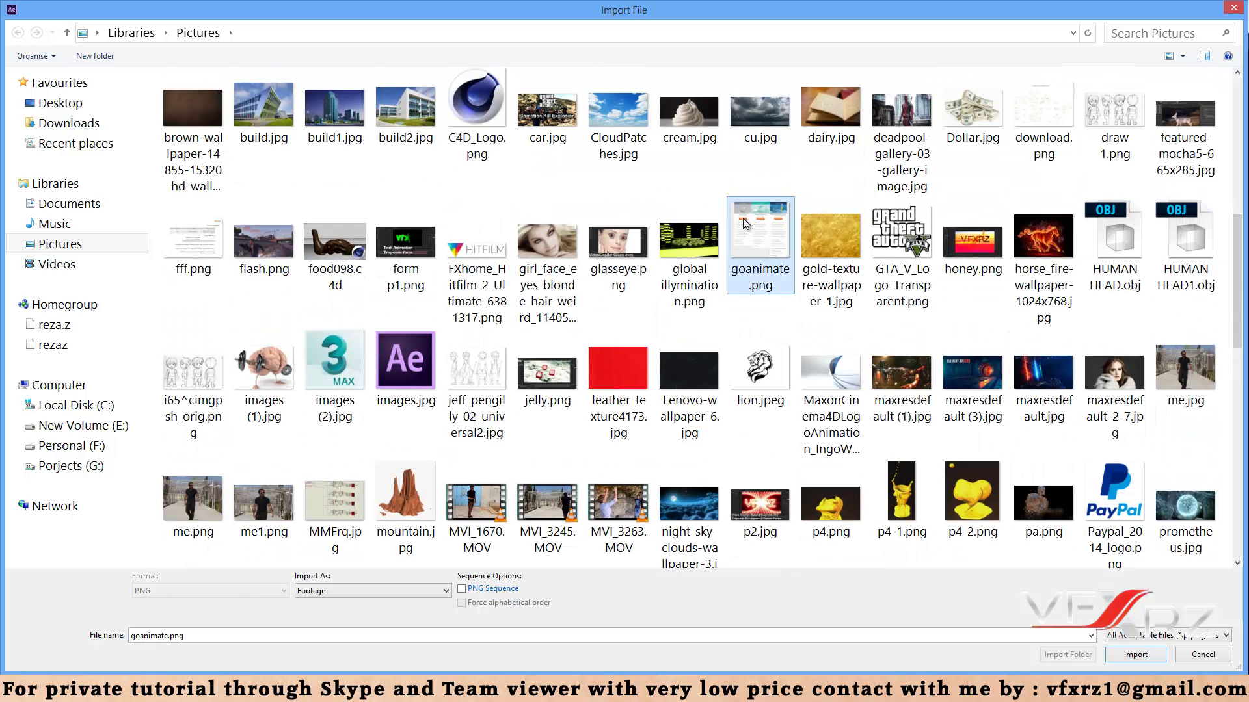
click(1115, 241)
shift+click(1171, 237)
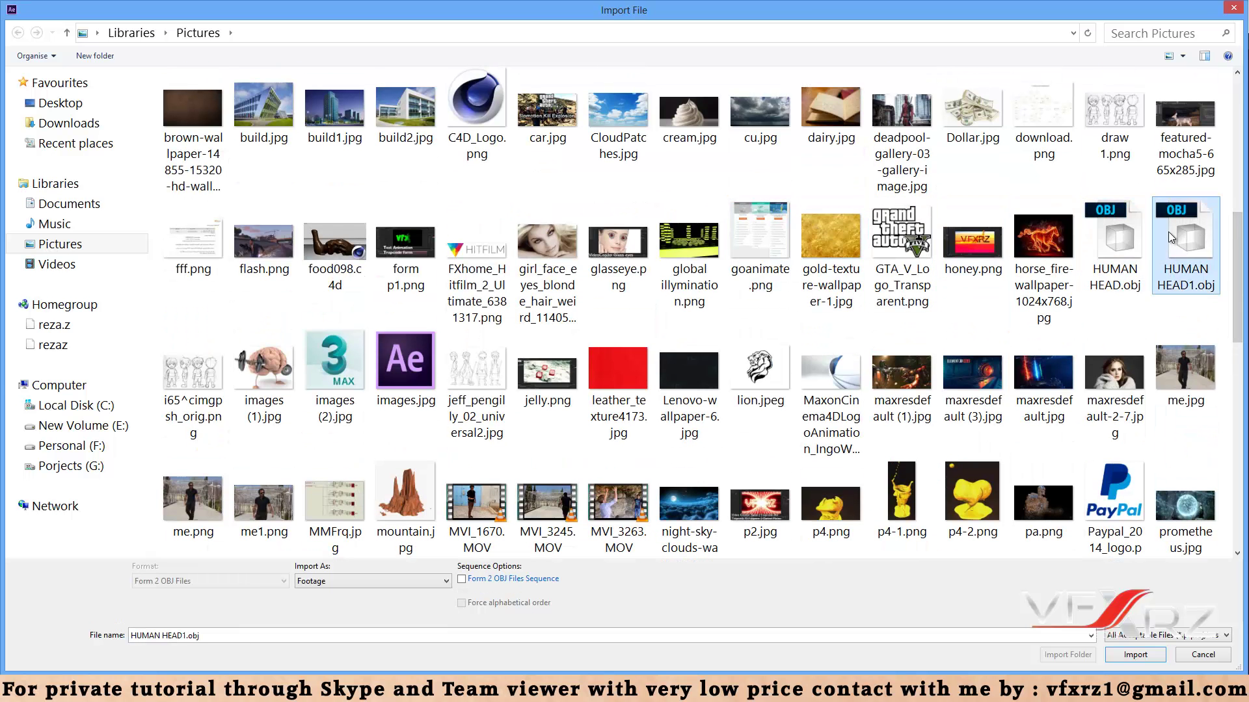
double_click(1170, 237)
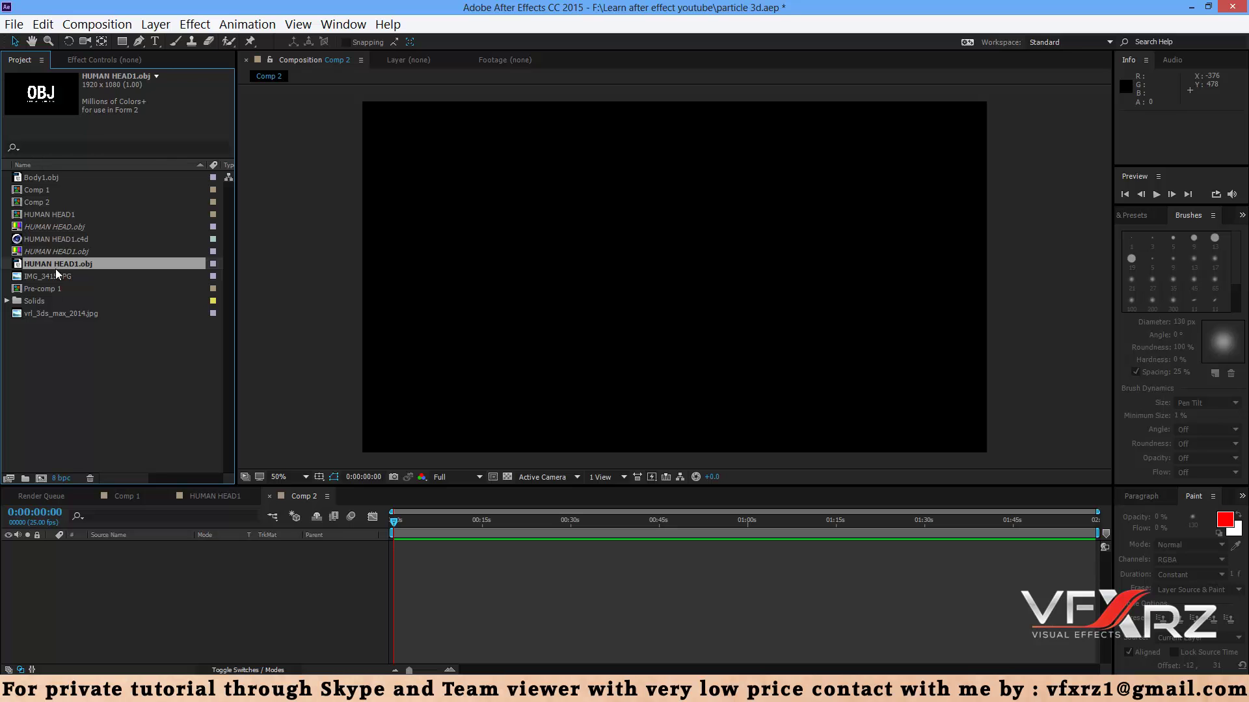
drag(49, 267, 208, 579)
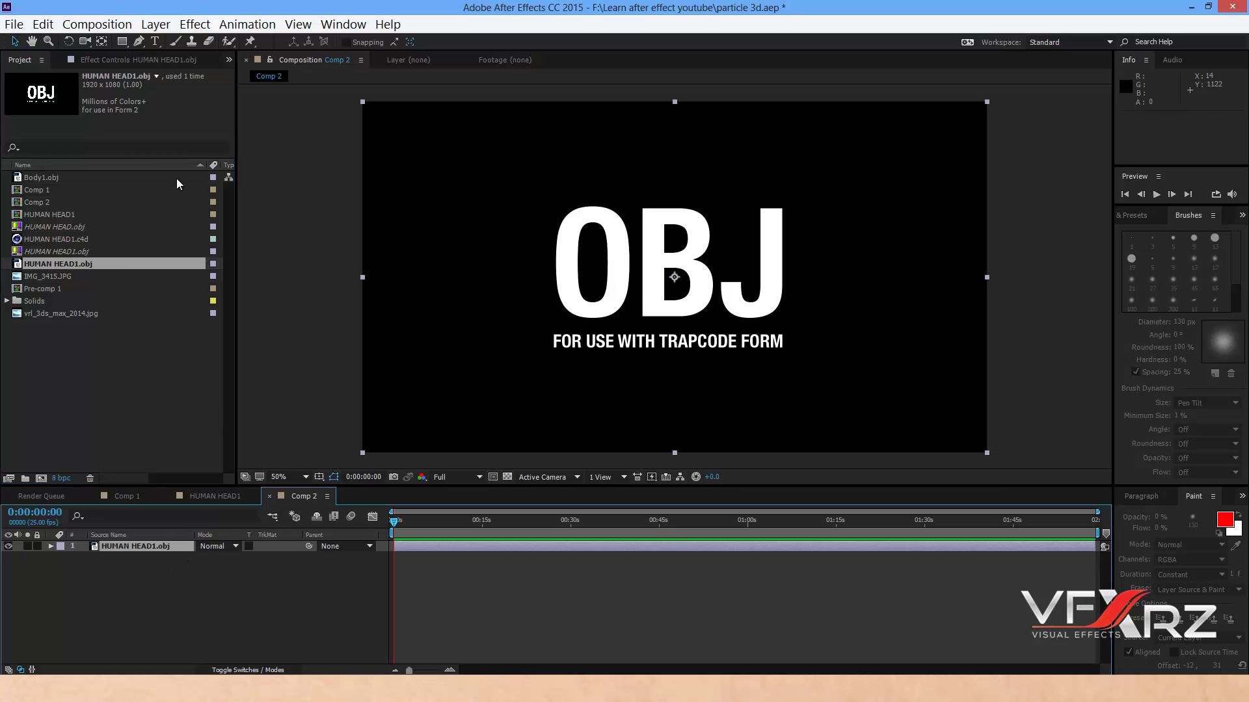
Step: Create a royal blue 1920 x 1080 px solid layer in Comp 2
right_click(179, 569)
mouse_move(224, 411)
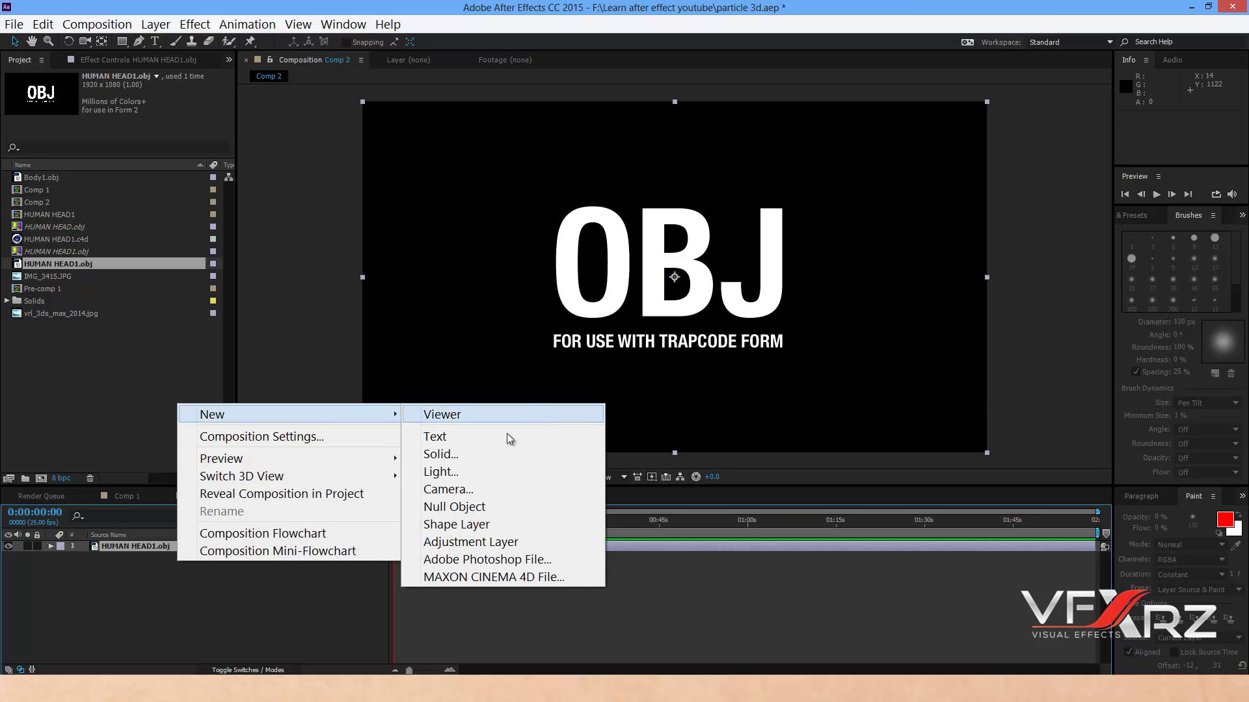
click(462, 458)
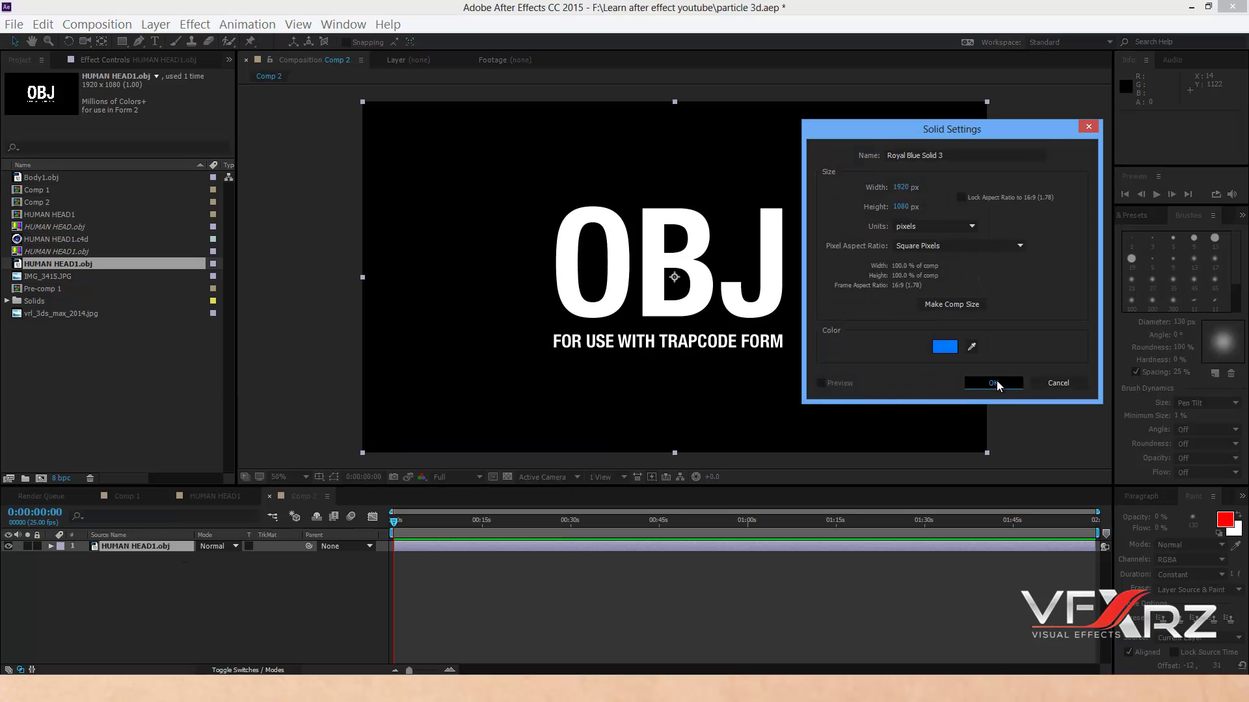
click(995, 382)
Step: Apply the Trapcode Form effect to the royal blue solid and set its Base Form to OBJ Model
click(191, 24)
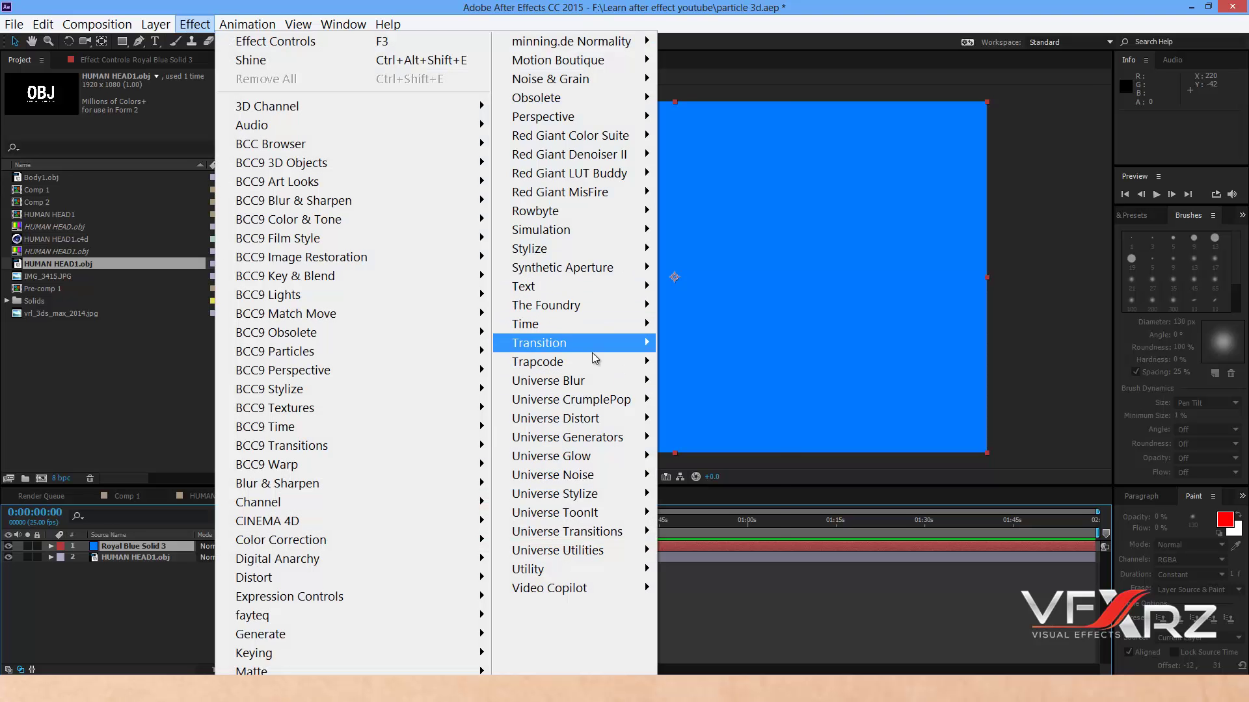
mouse_move(592, 357)
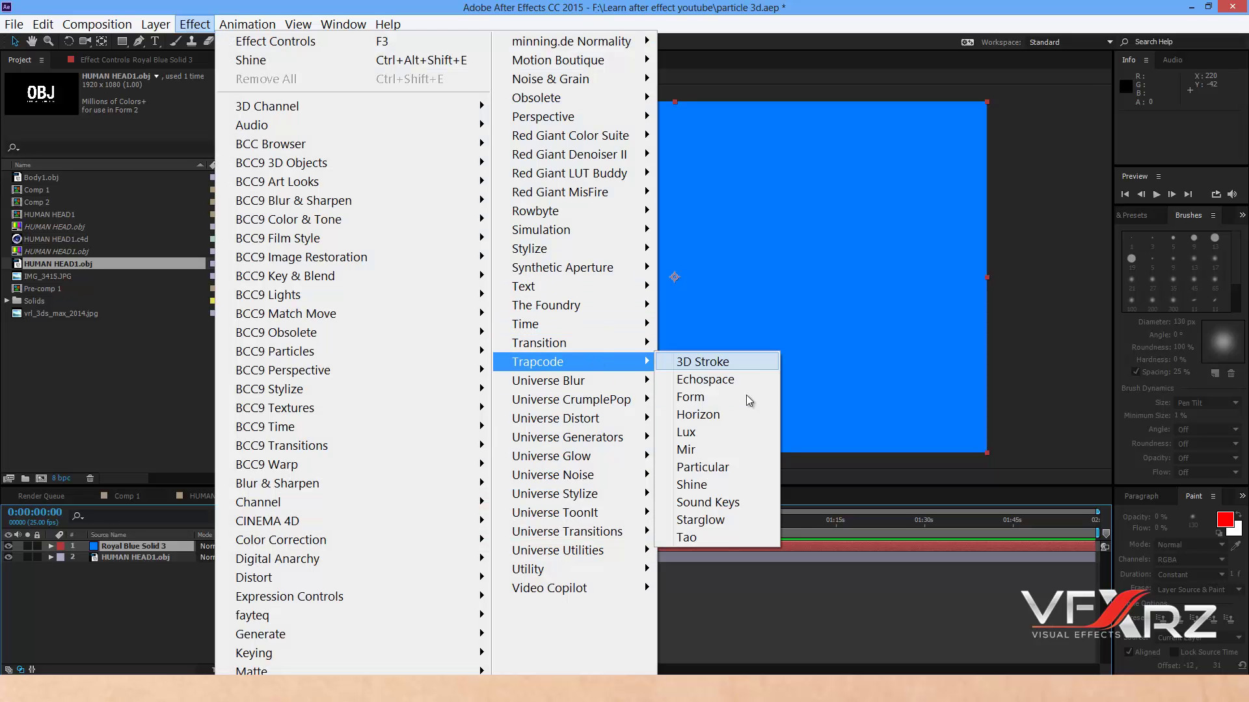
click(698, 398)
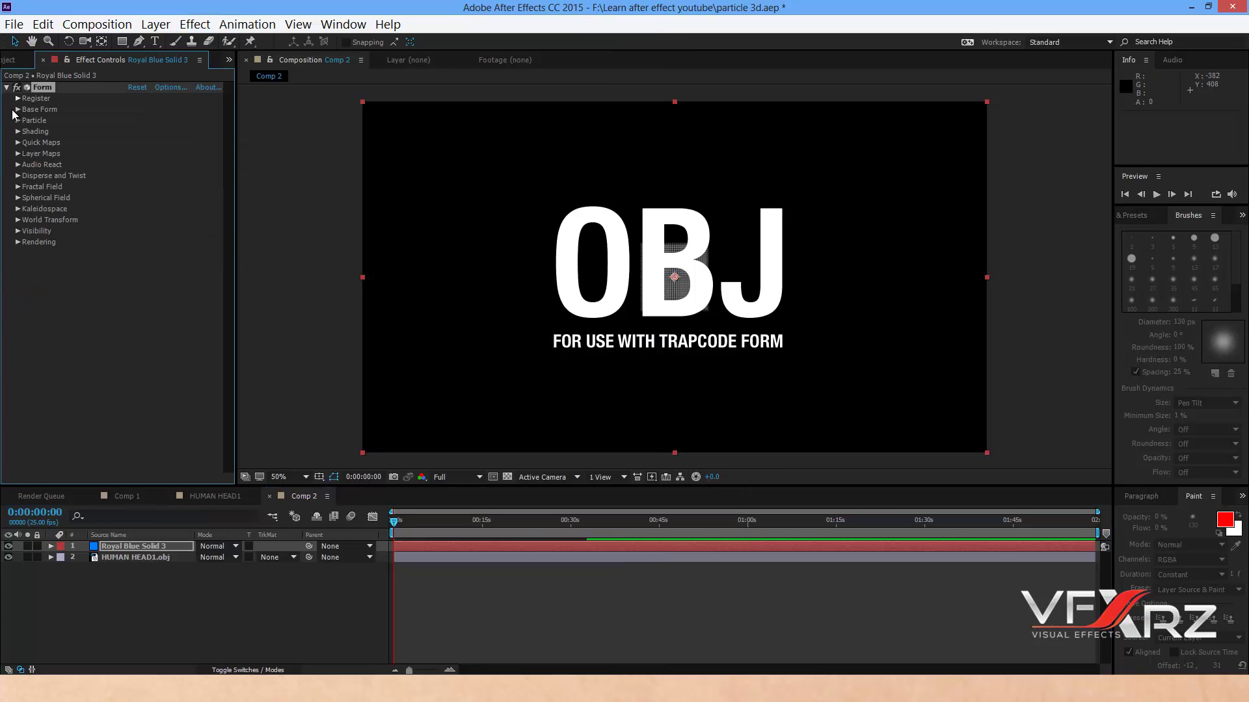
click(19, 110)
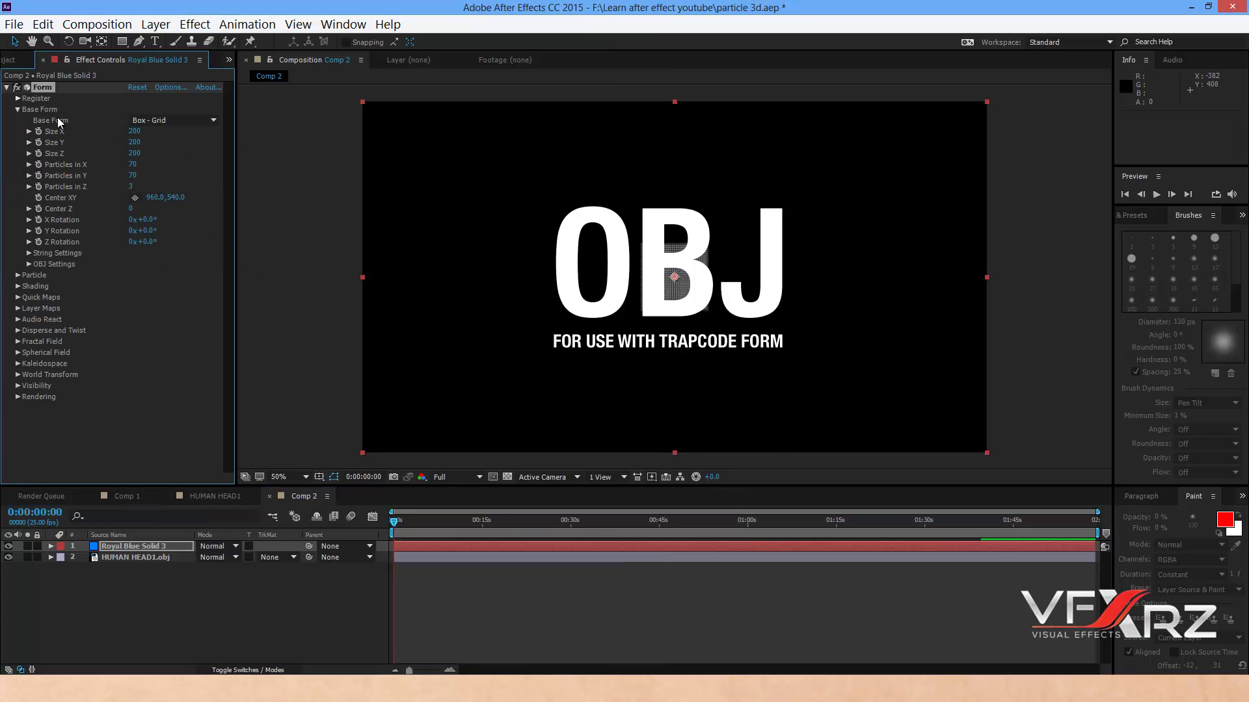
click(173, 120)
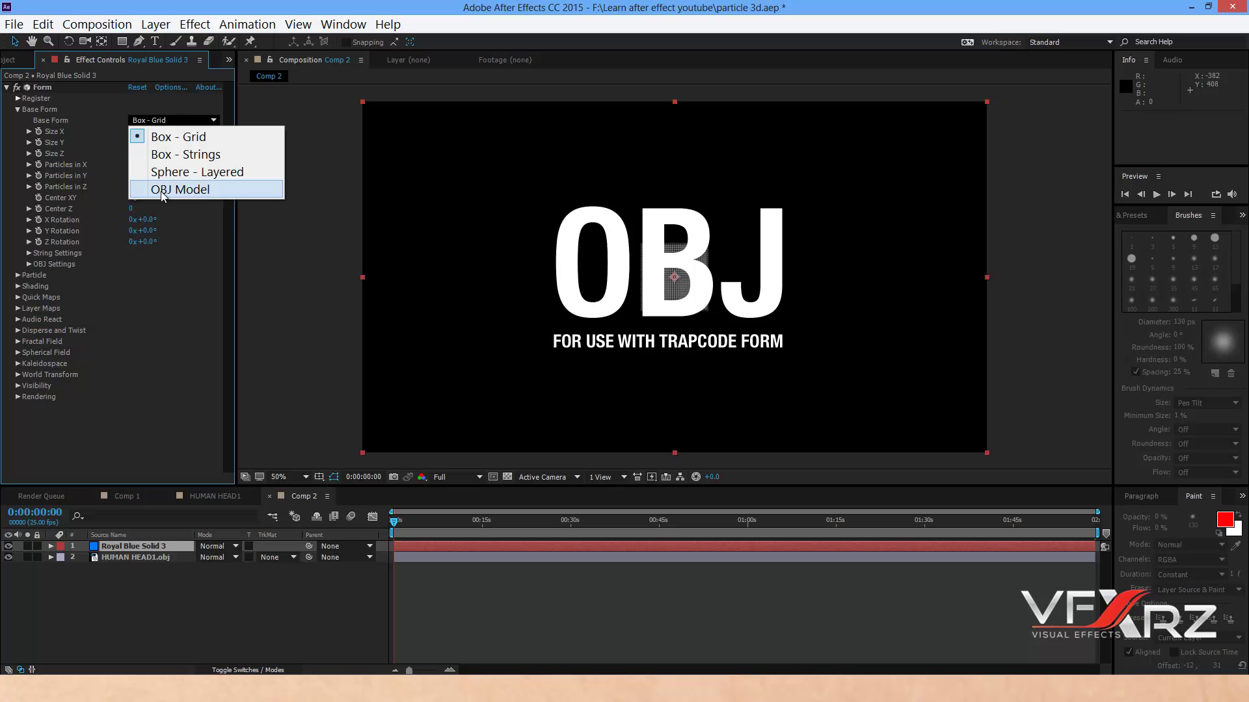
click(192, 190)
Step: Assign HUMAN HEAD1.obj as the 3D model in Form's OBJ Settings and hide the HUMAN HEAD1.obj layer
click(29, 264)
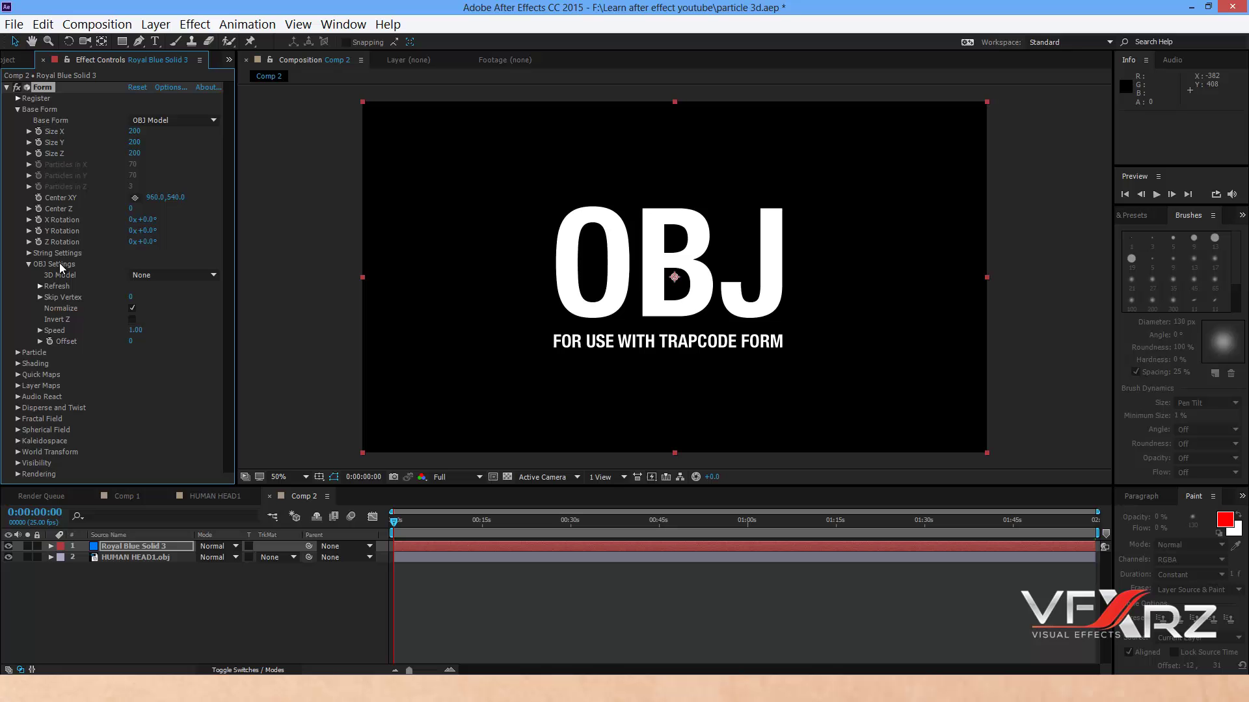
click(185, 275)
click(208, 332)
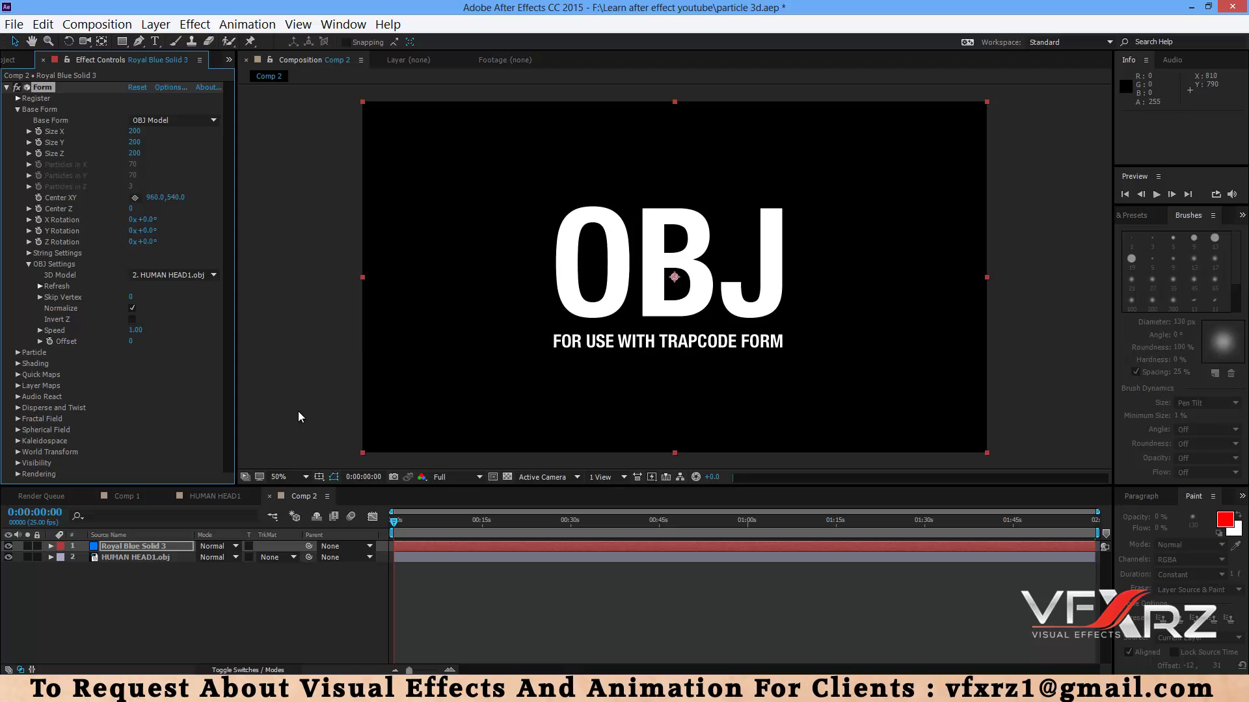
click(117, 557)
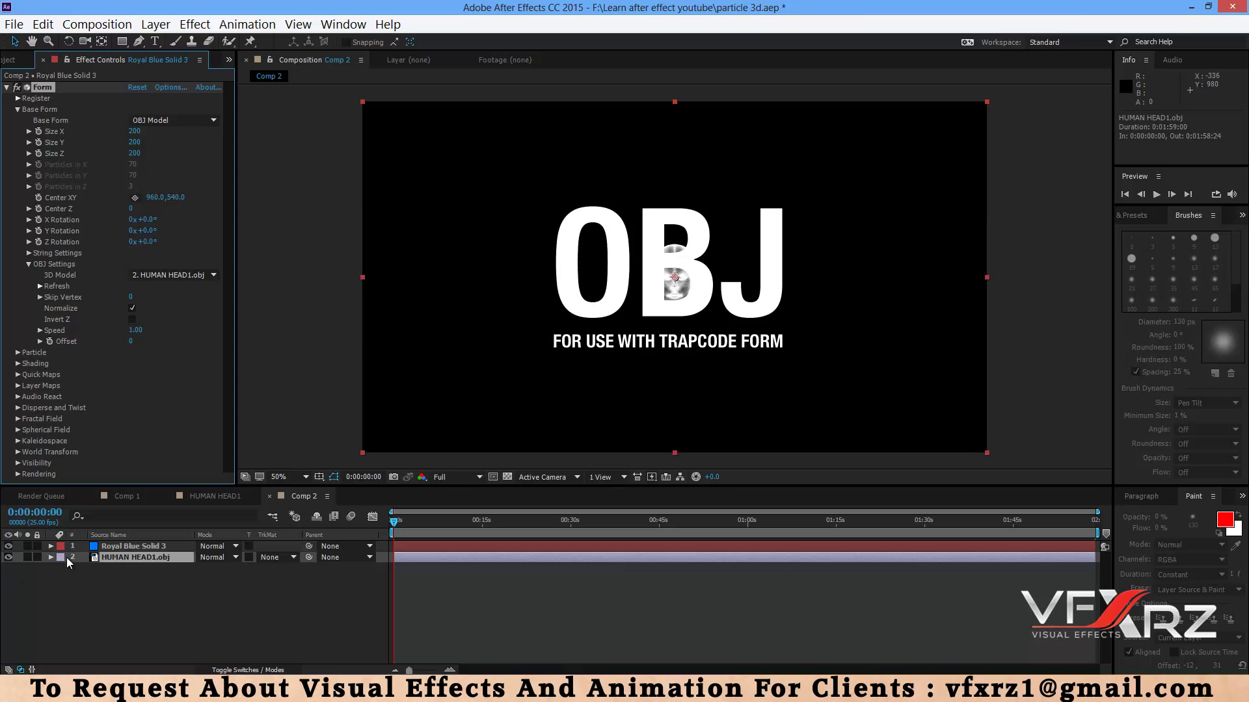
click(8, 558)
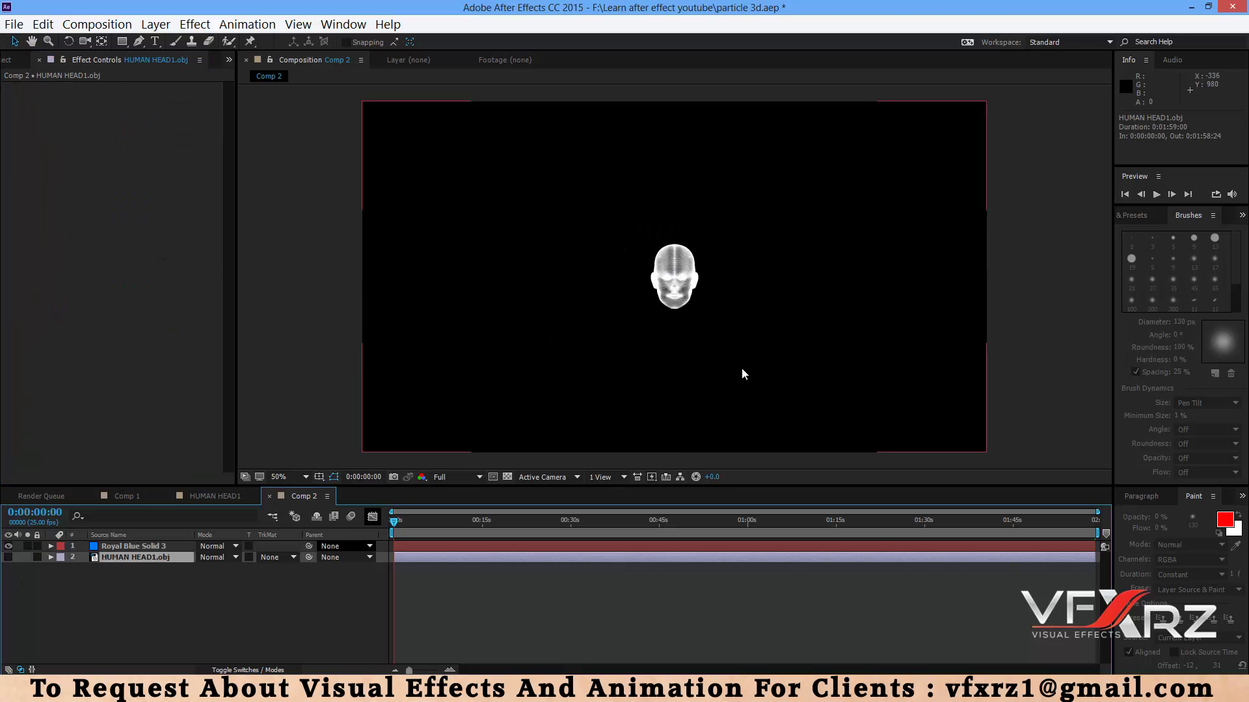
Step: Add a new camera layer to Comp 2 with the offered settings
right_click(163, 608)
mouse_move(234, 460)
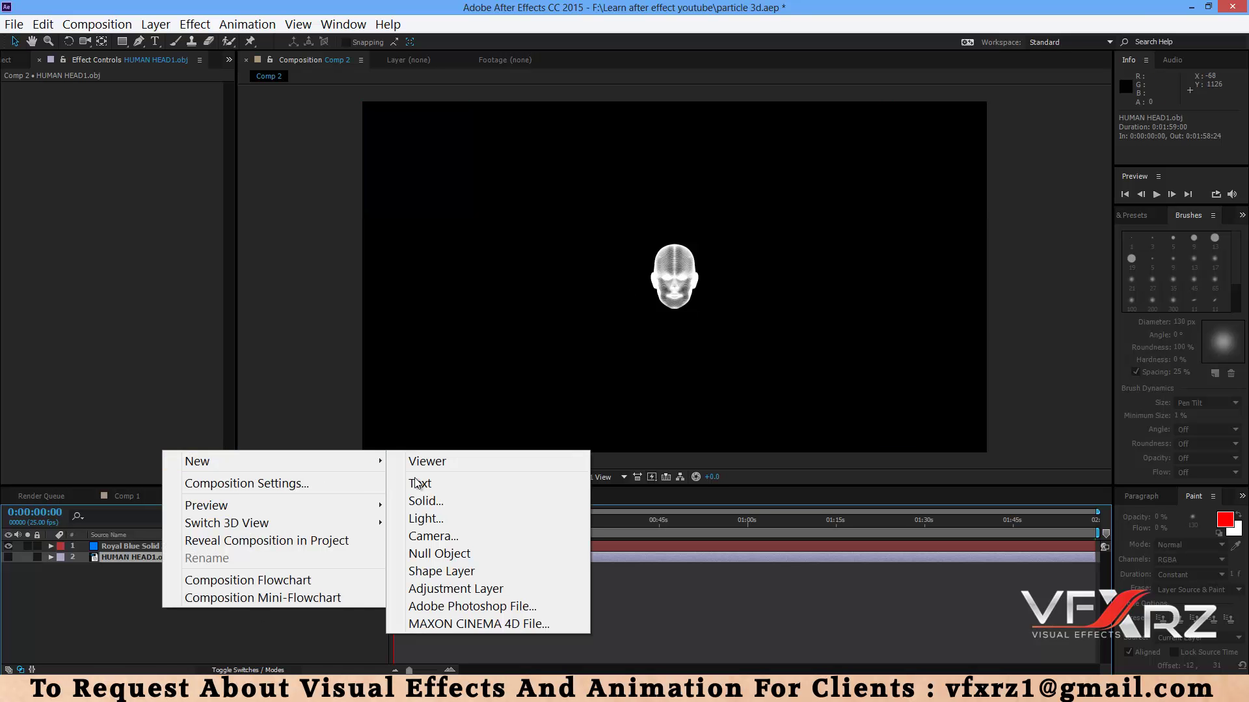
click(446, 535)
click(623, 552)
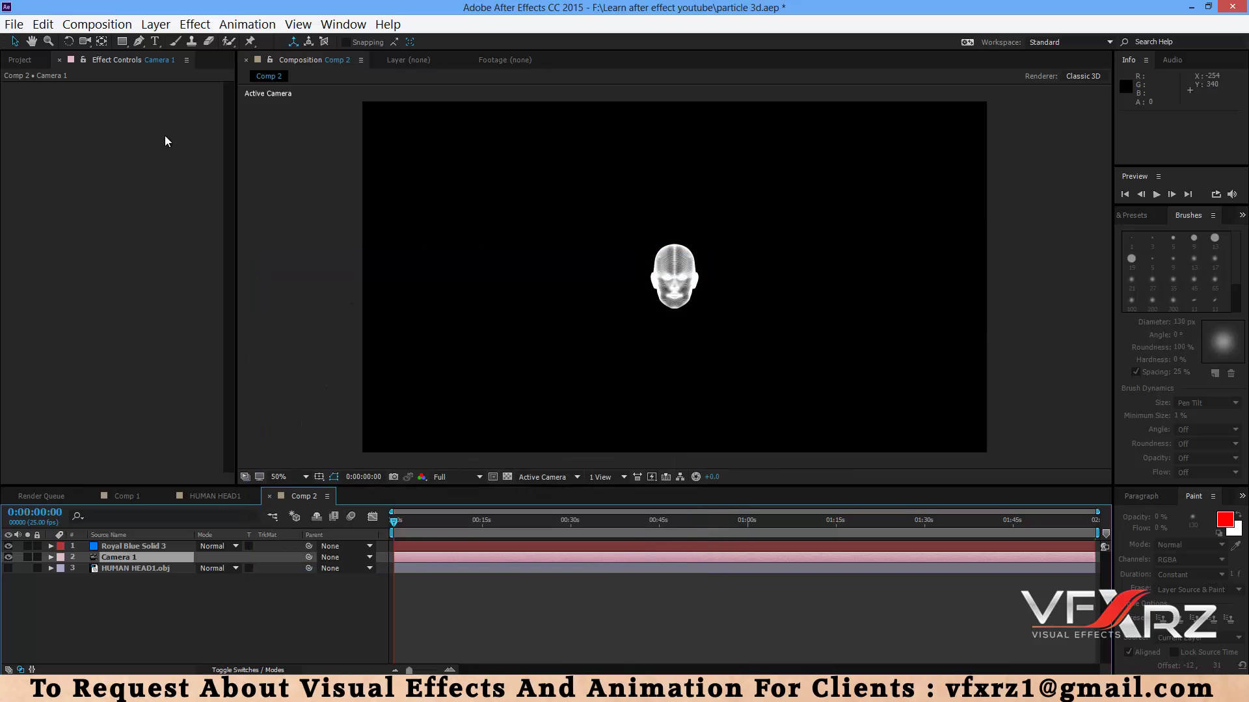
Step: Orbit the camera slightly and move it closer to the particle head, to about position 830, 512, -1060
click(87, 41)
mouse_move(715, 301)
mouse_down()
mouse_move(724, 251)
mouse_move(805, 145)
mouse_move(711, 242)
mouse_move(719, 260)
mouse_move(706, 275)
mouse_move(755, 265)
mouse_move(726, 280)
mouse_up()
scroll(730, 272, up, 3)
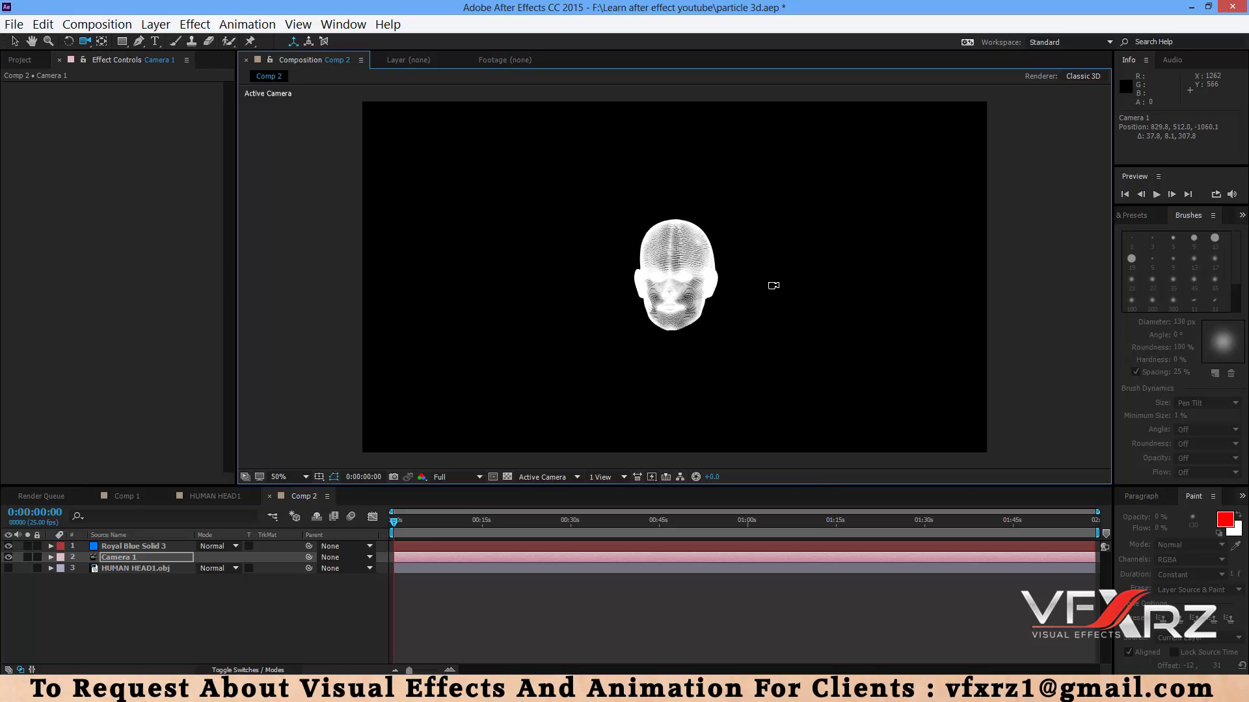
Step: Apply the Stylize Glow effect to the royal blue solid that holds the Form effect
click(143, 548)
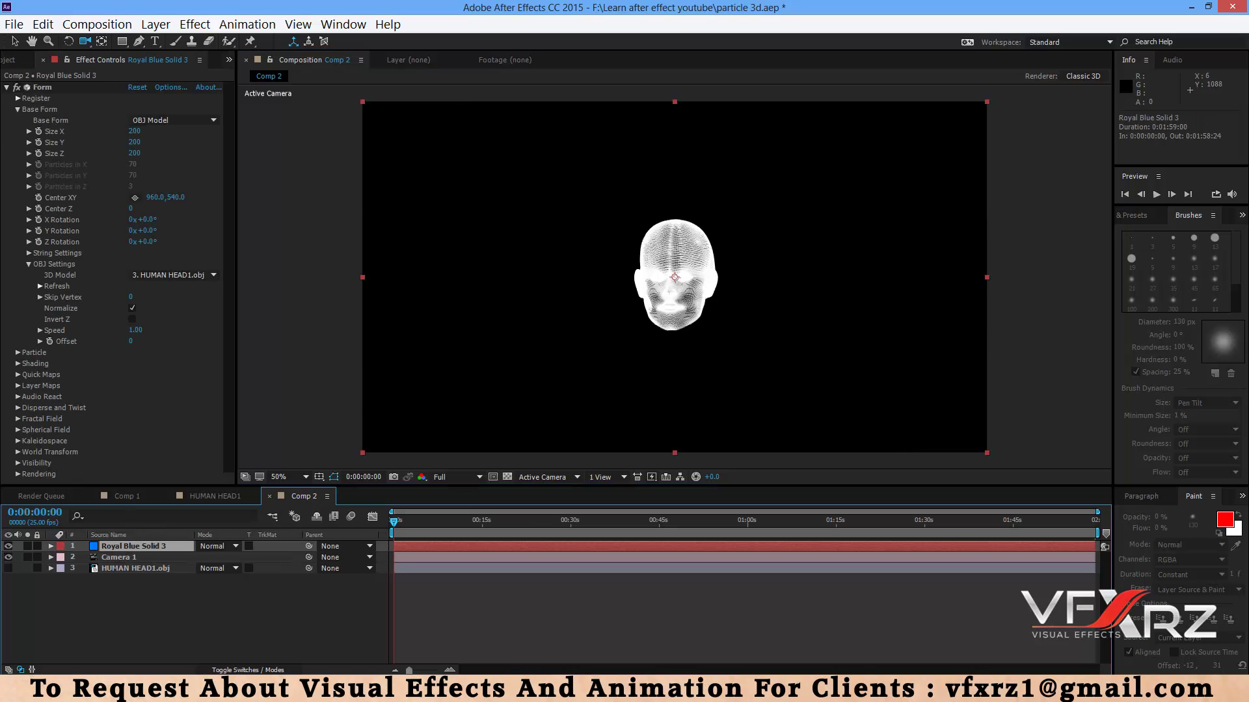
click(7, 87)
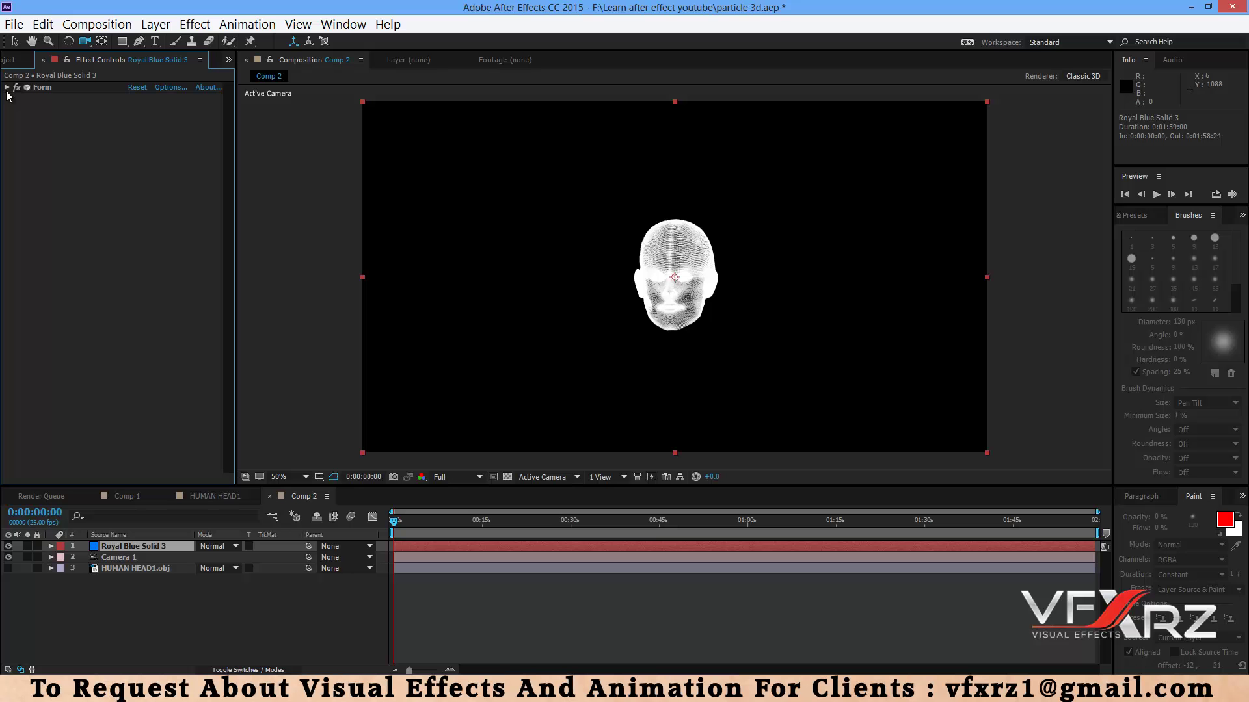
click(196, 24)
mouse_move(388, 24)
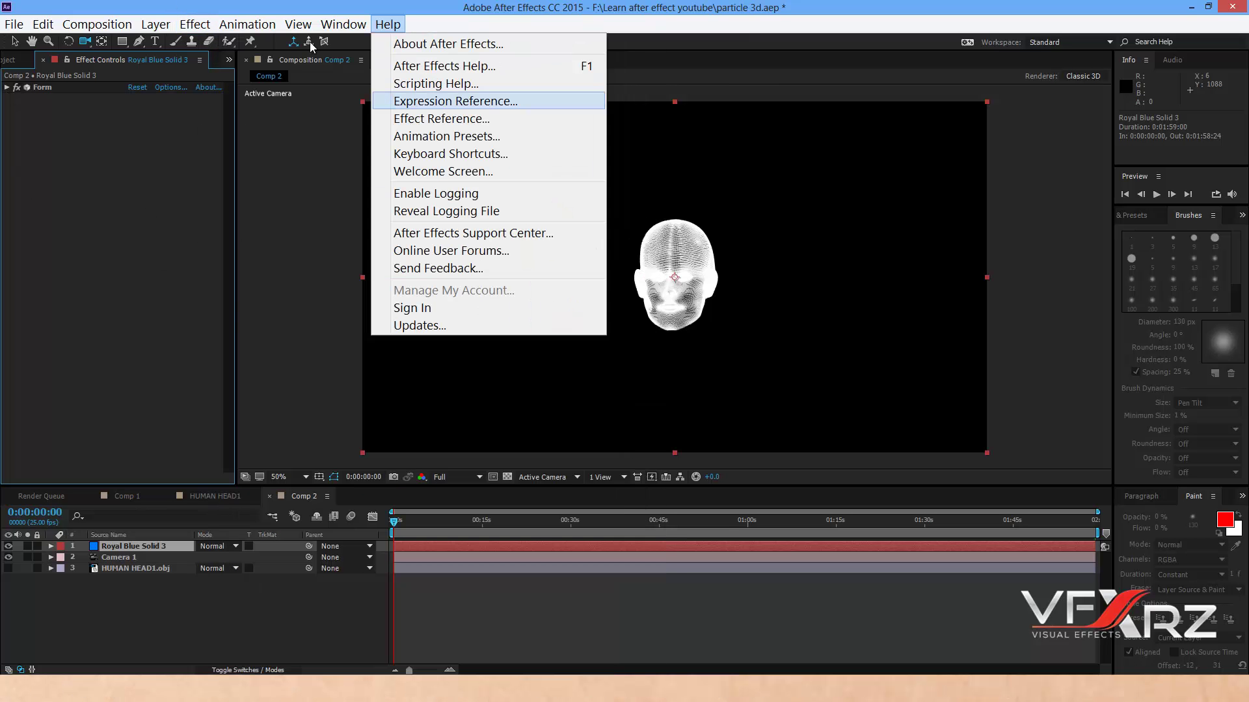
mouse_move(196, 24)
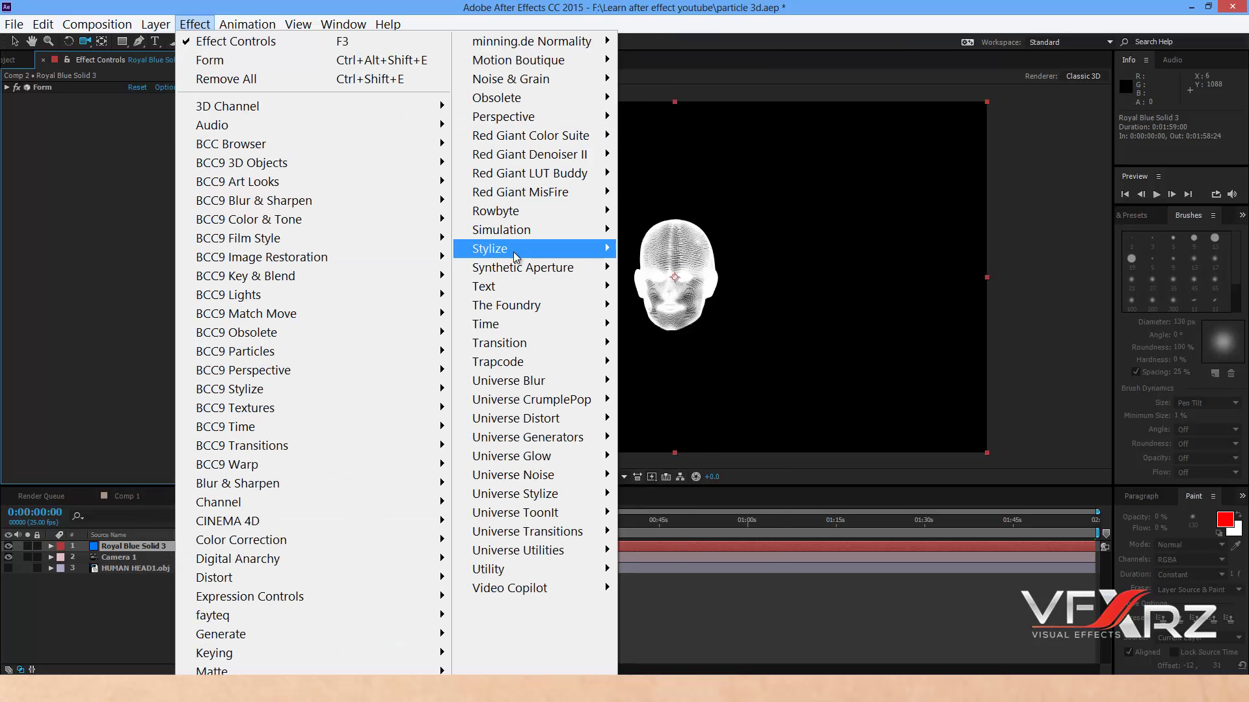
mouse_move(516, 255)
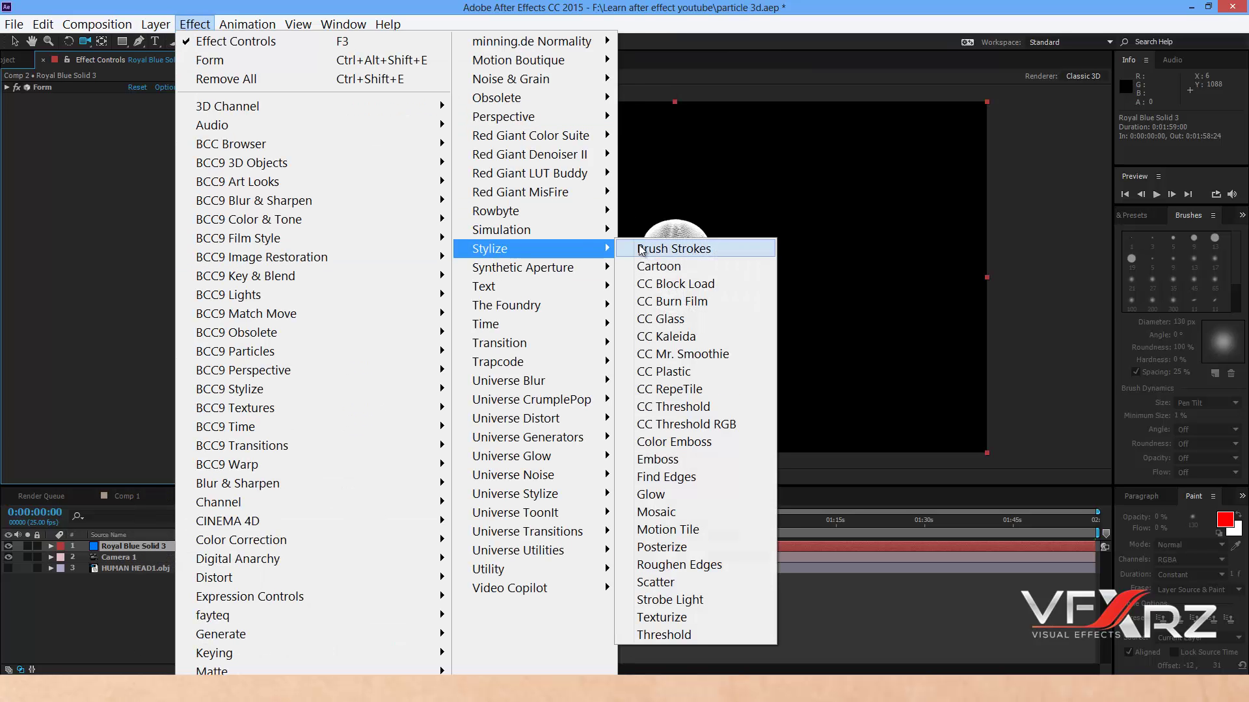
click(650, 495)
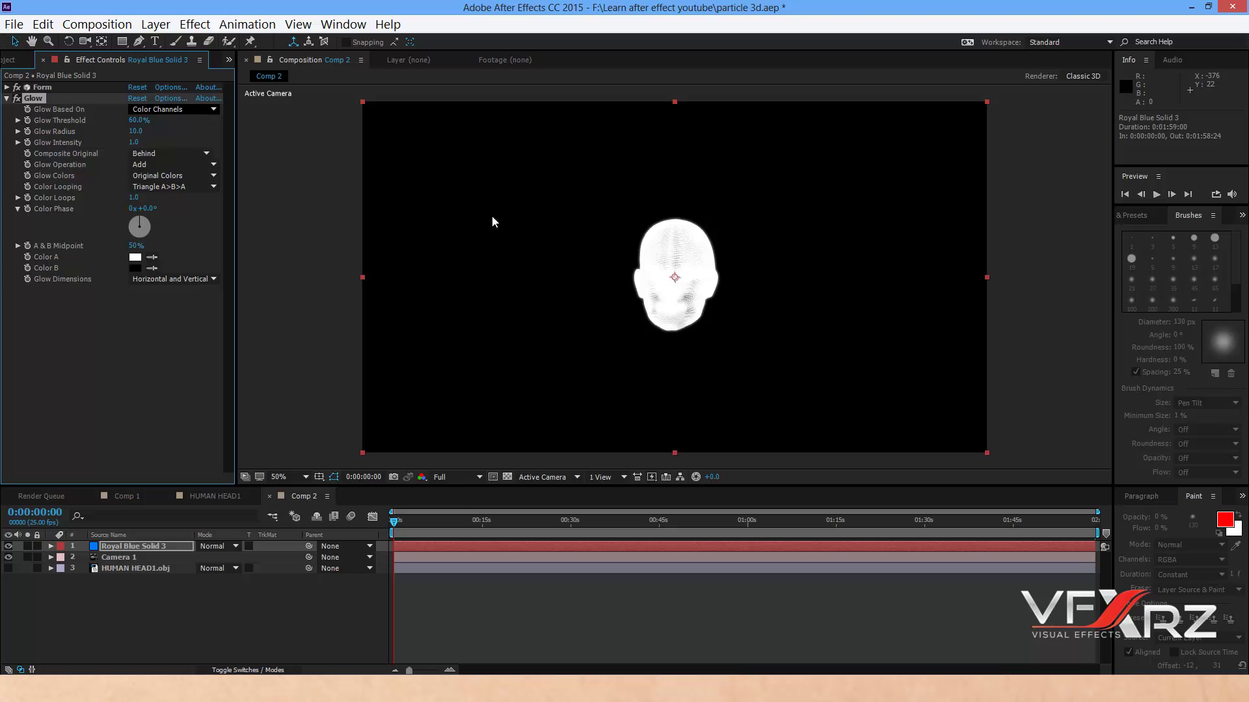
Step: Set the particle color in Form's Particle settings to bright blue 009CFF
click(6, 87)
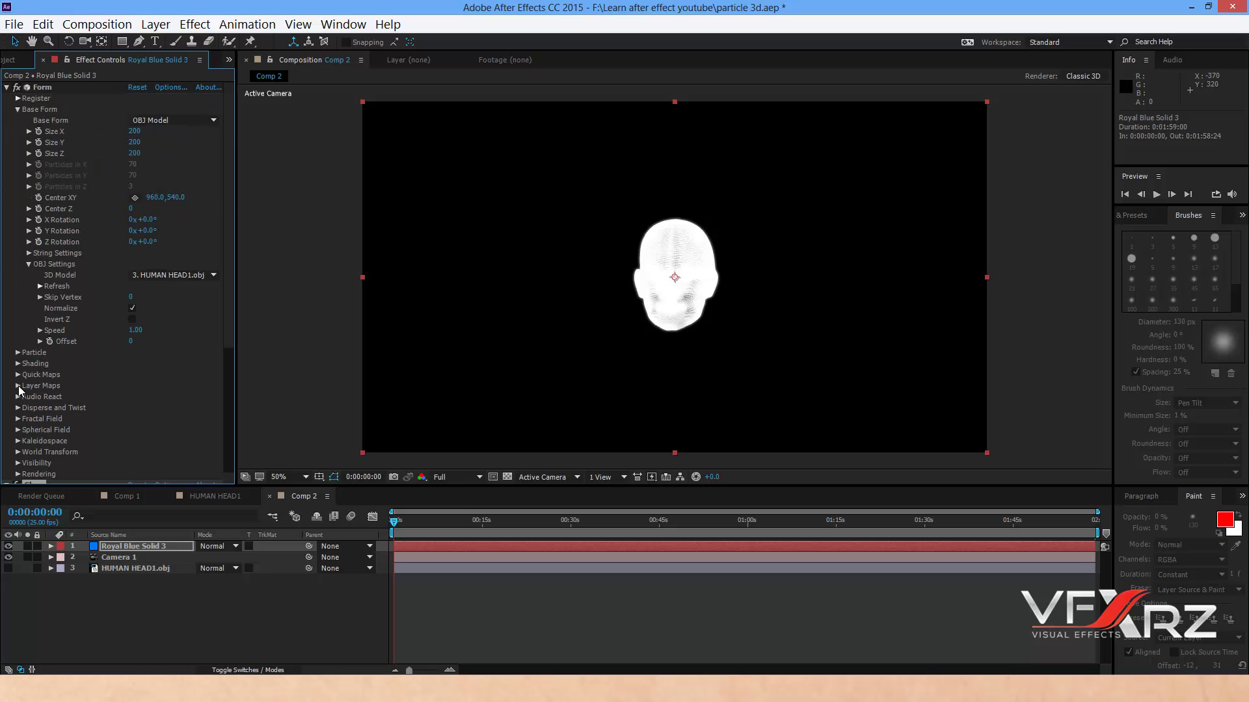
click(17, 353)
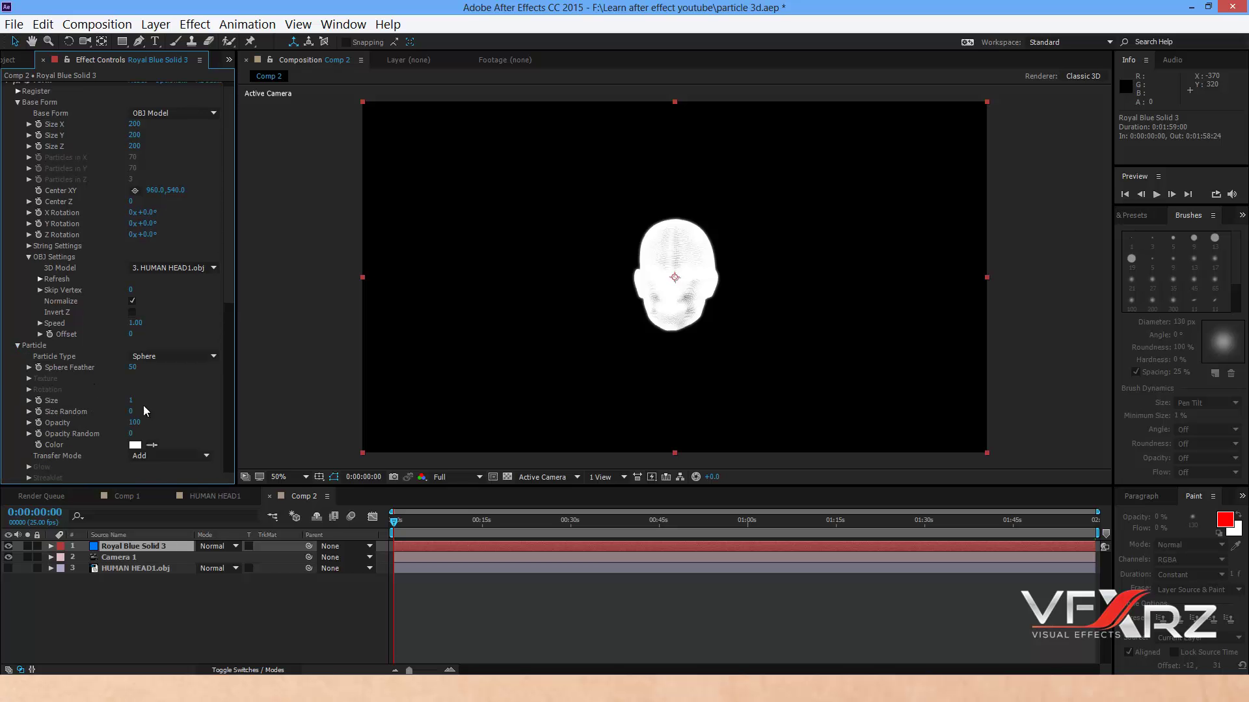
click(135, 445)
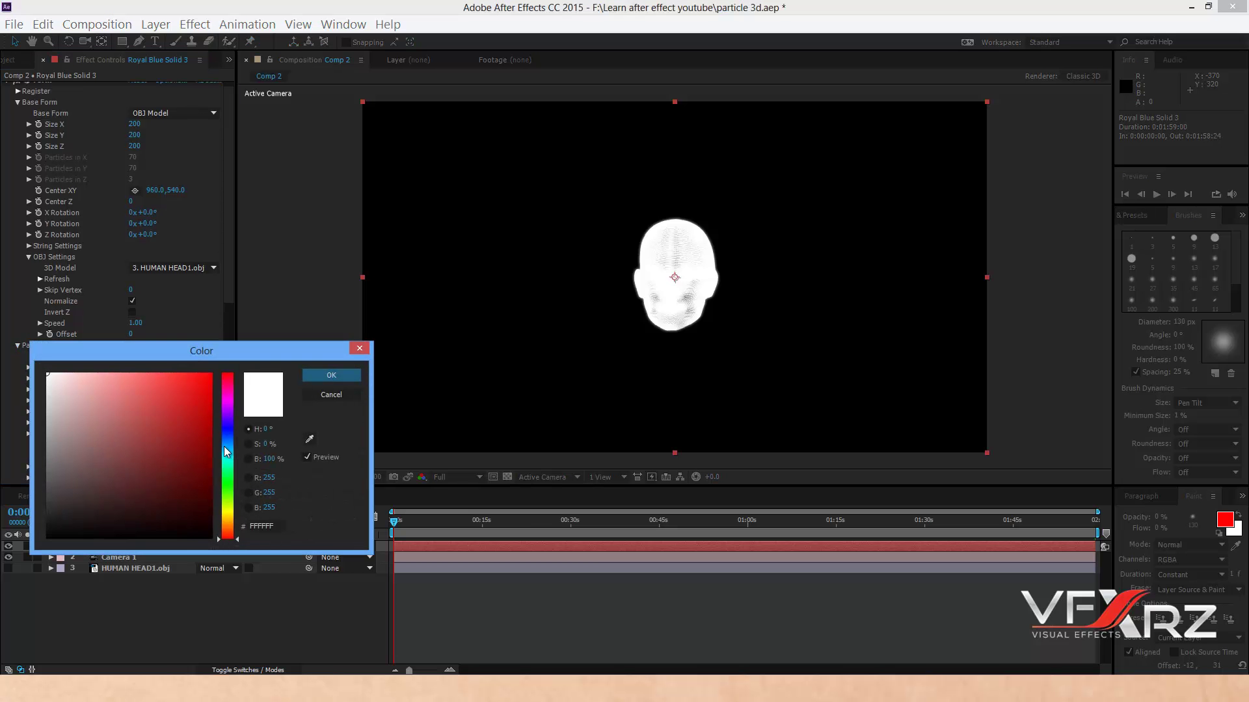
click(225, 445)
click(210, 374)
drag(229, 447, 225, 443)
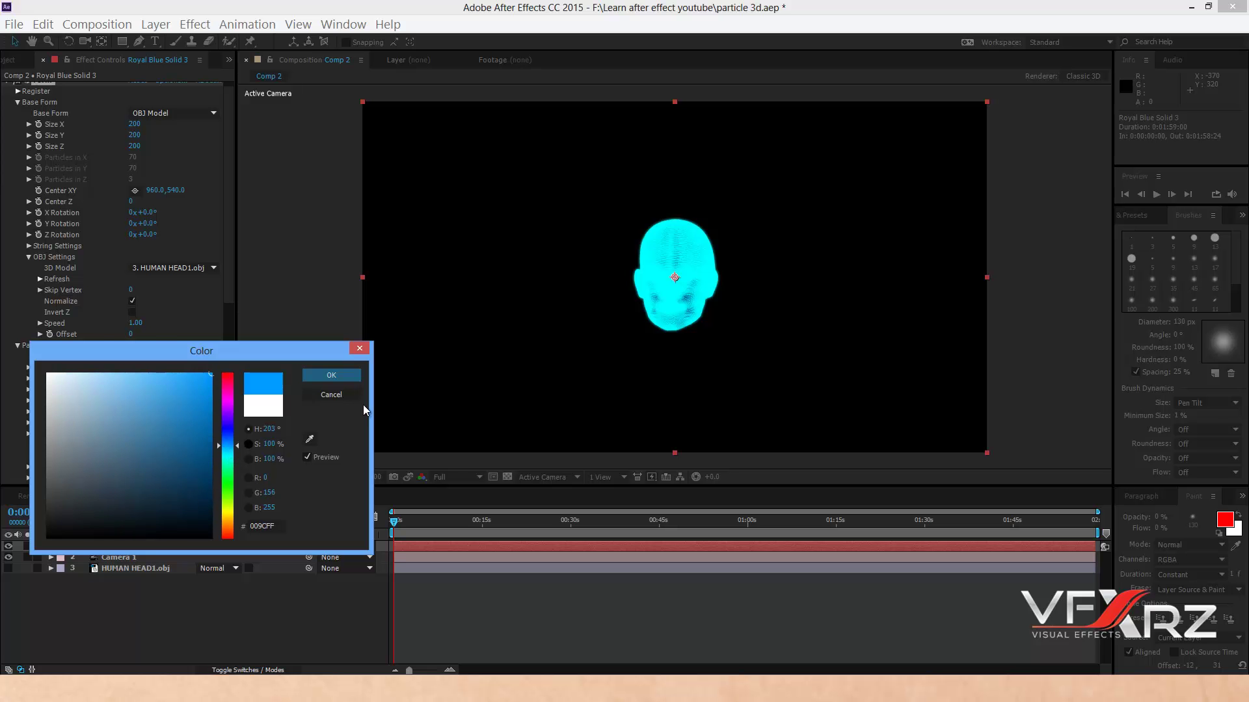
click(331, 375)
Step: Switch Glow Based On to Alpha Channel and back to Color Channels, keeping A & B Colors as the glow colors
scroll(39, 195, up, 1)
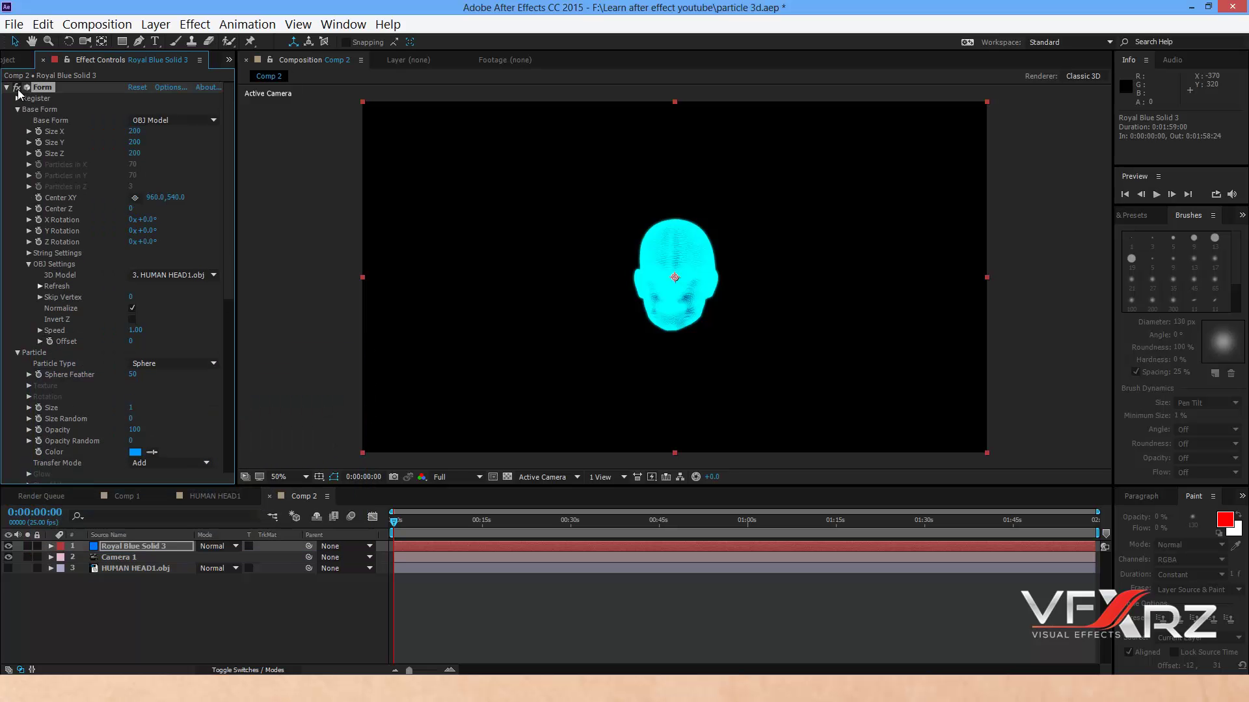
click(7, 87)
click(49, 101)
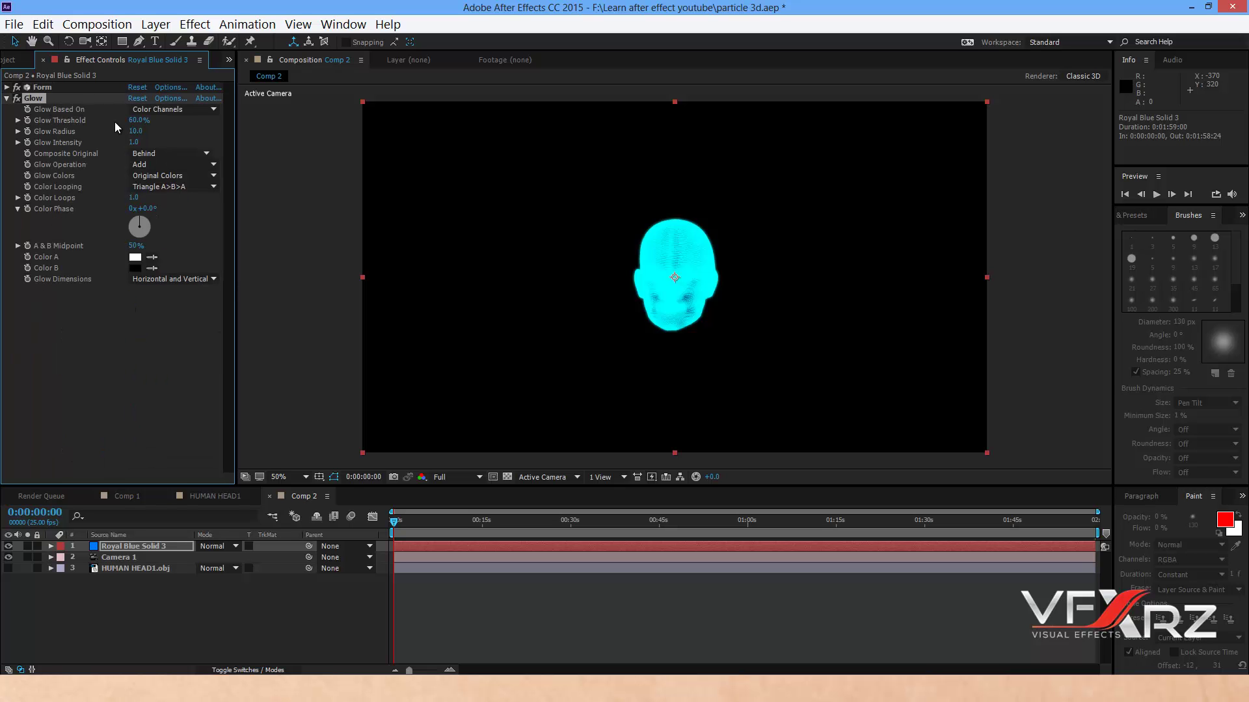
click(173, 109)
click(159, 126)
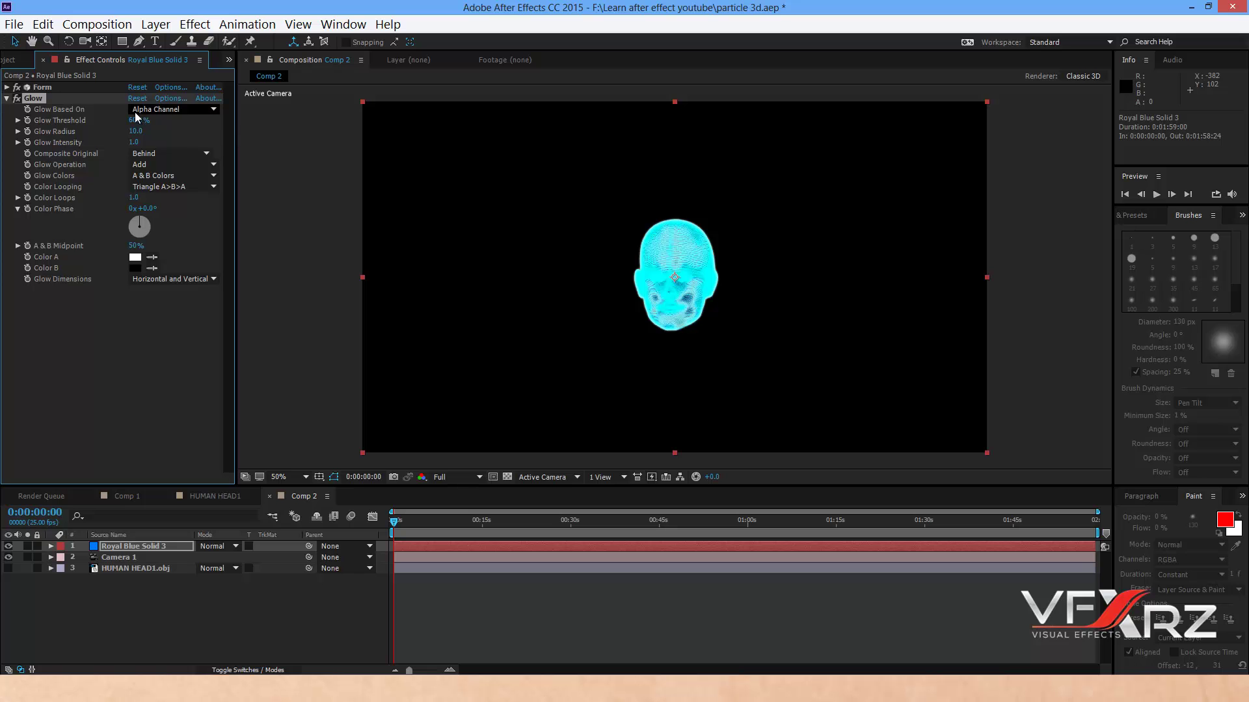
click(157, 110)
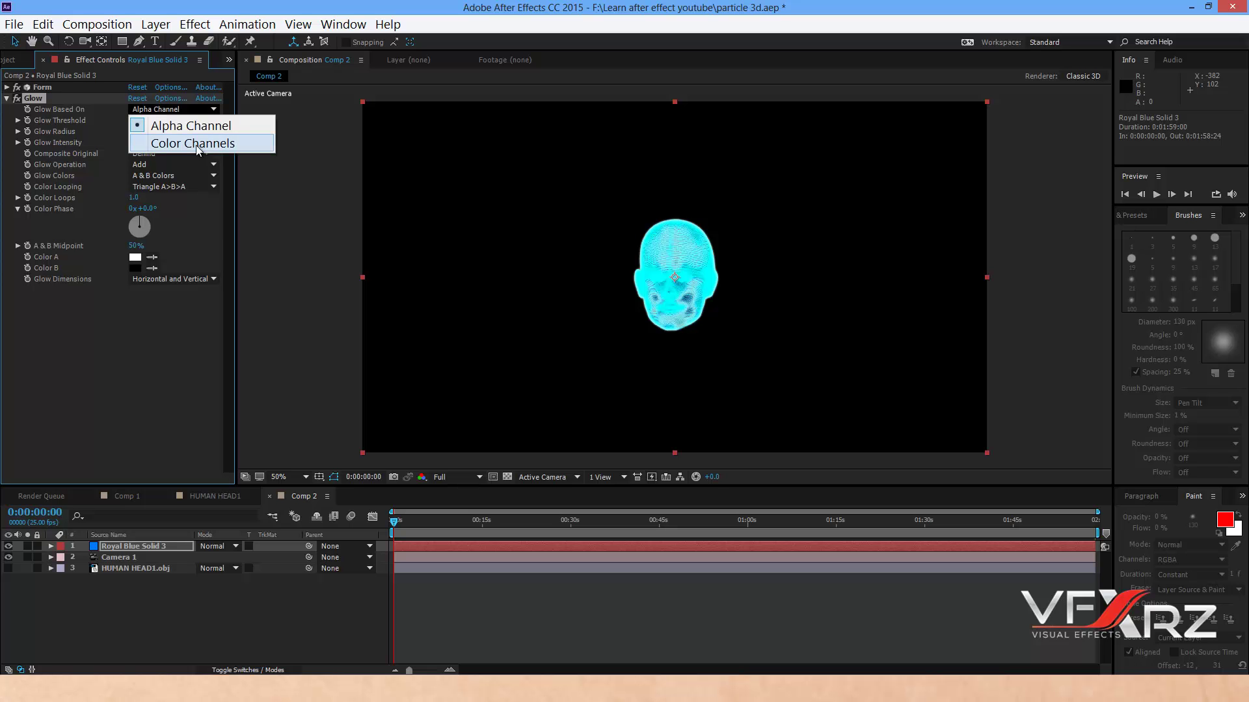
click(164, 144)
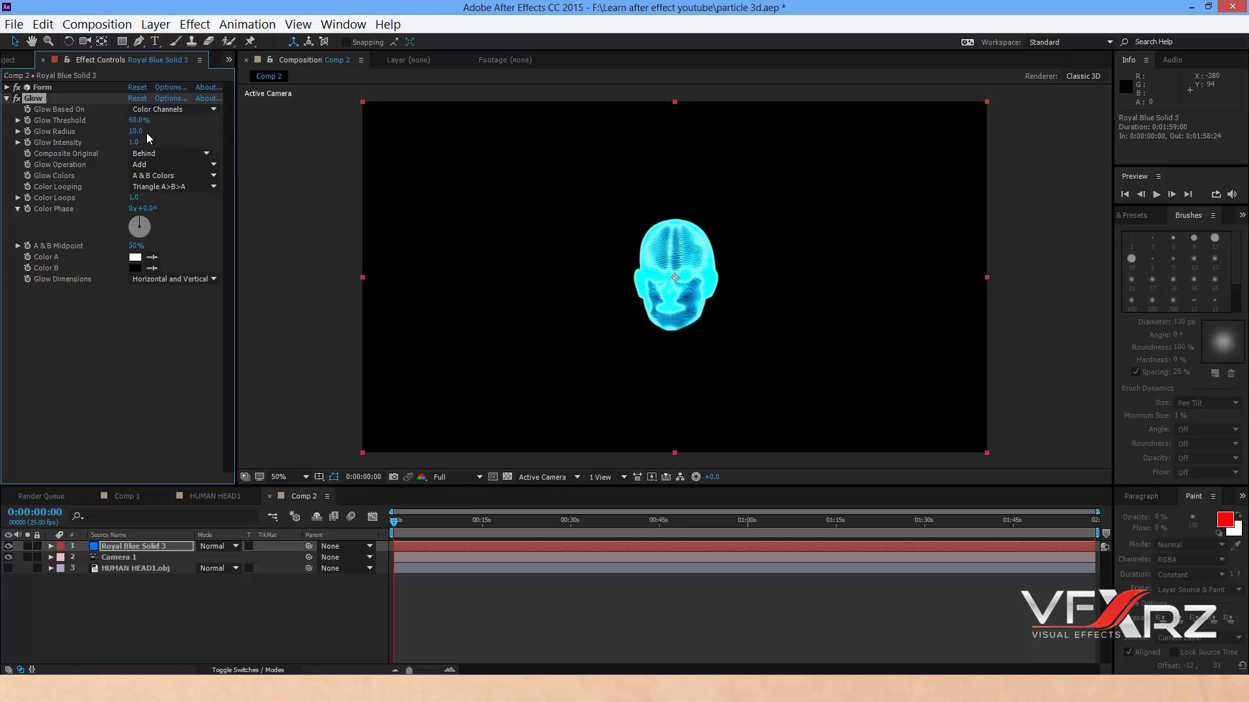
Step: Set the Glow Threshold to 66.7% and the Glow Radius to 103, then collapse the Glow settings
drag(113, 122, 191, 125)
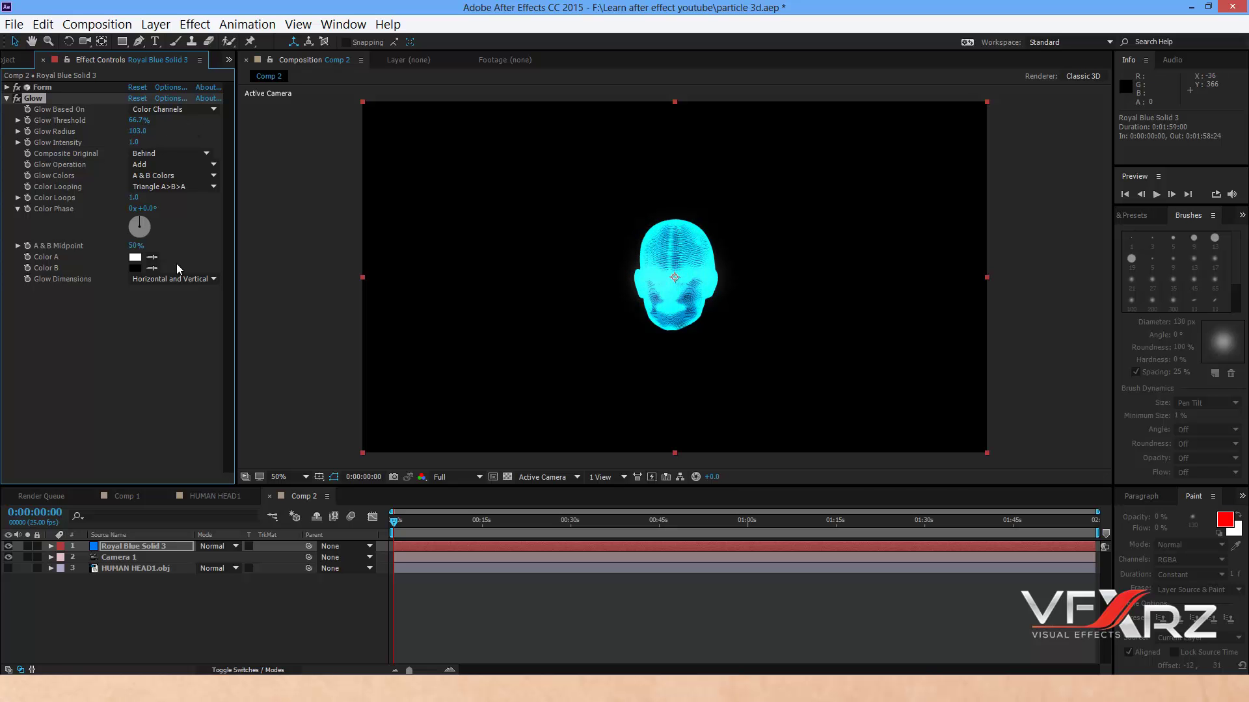
click(143, 347)
click(8, 99)
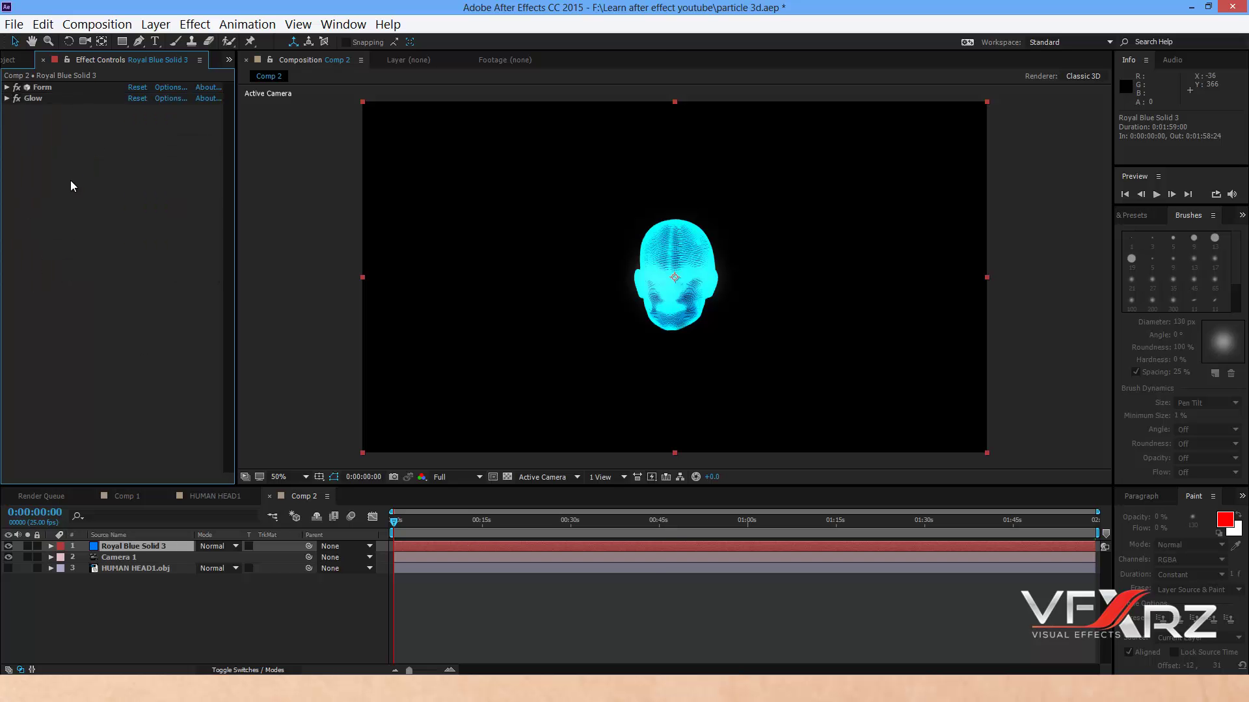
Step: Apply the Trapcode Shine effect to the royal blue solid
click(192, 25)
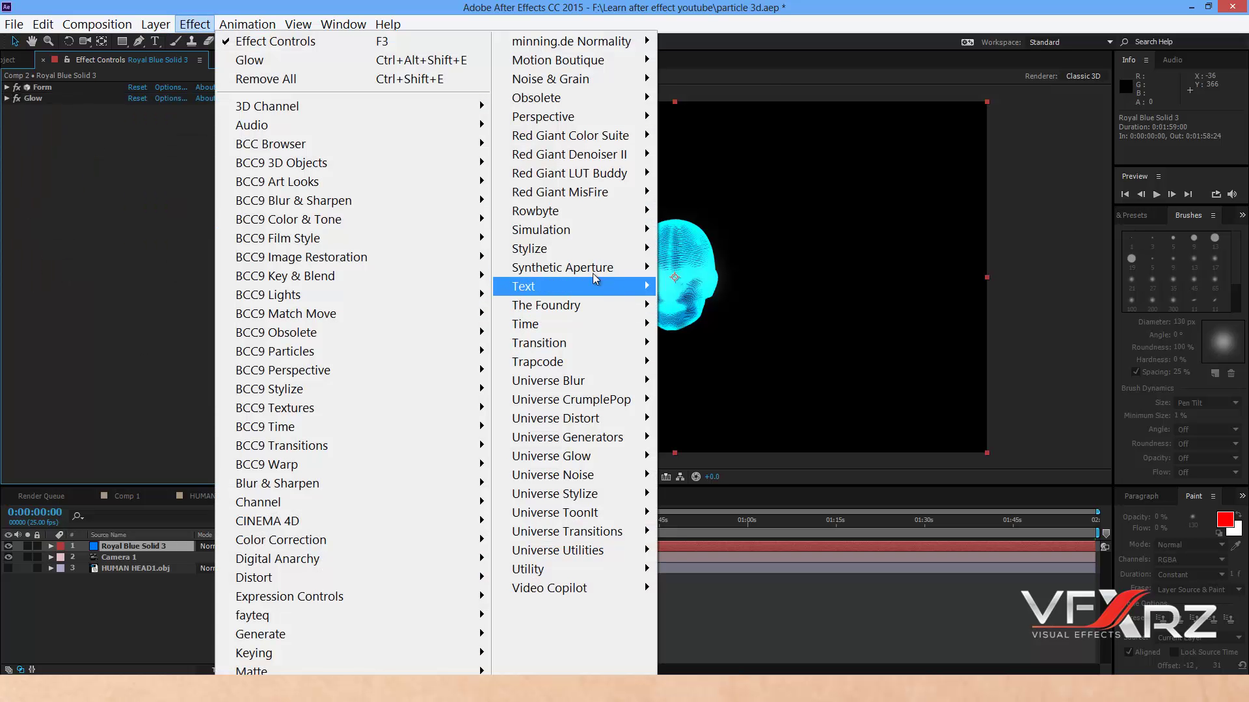
mouse_move(571, 365)
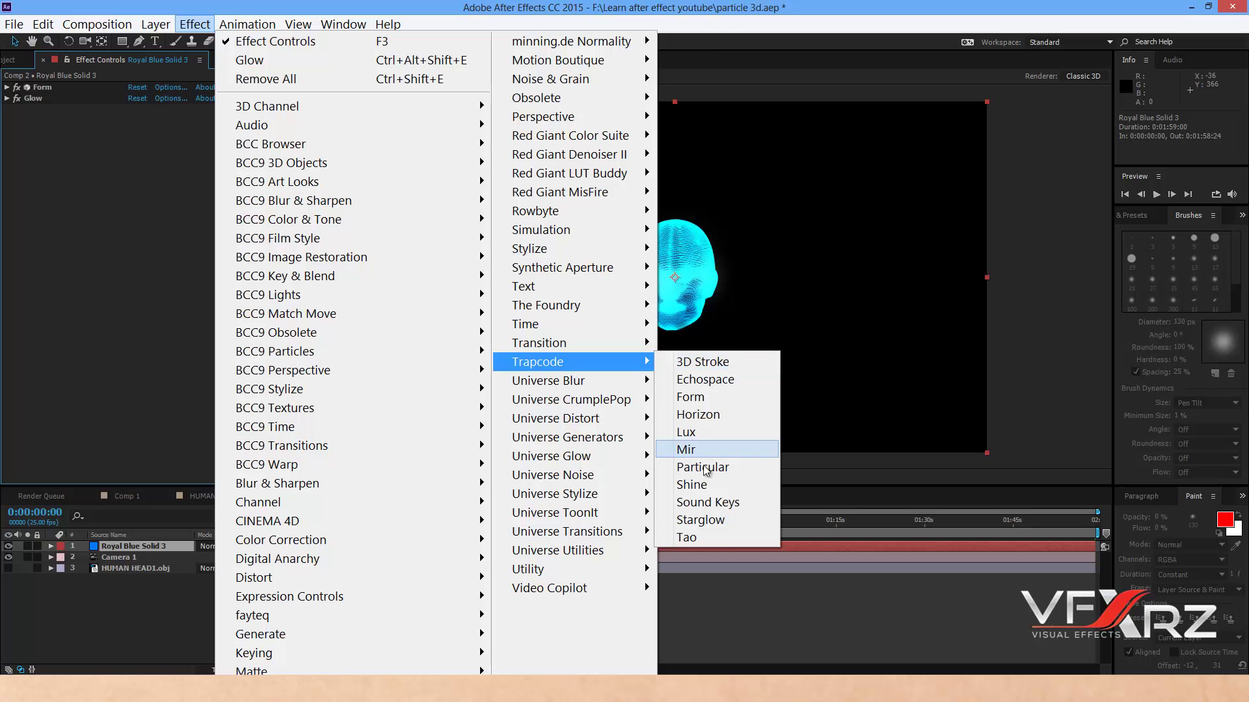
click(680, 493)
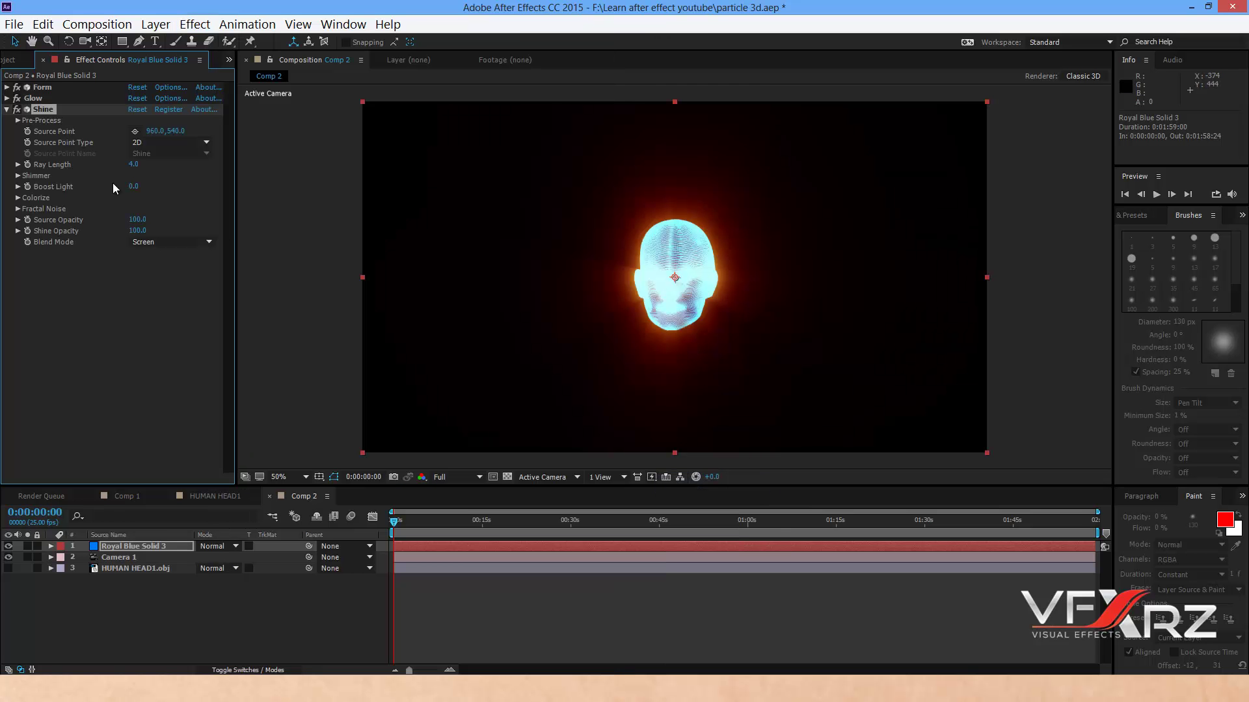
Step: Set Shine's Colorize preset to Electric
click(17, 198)
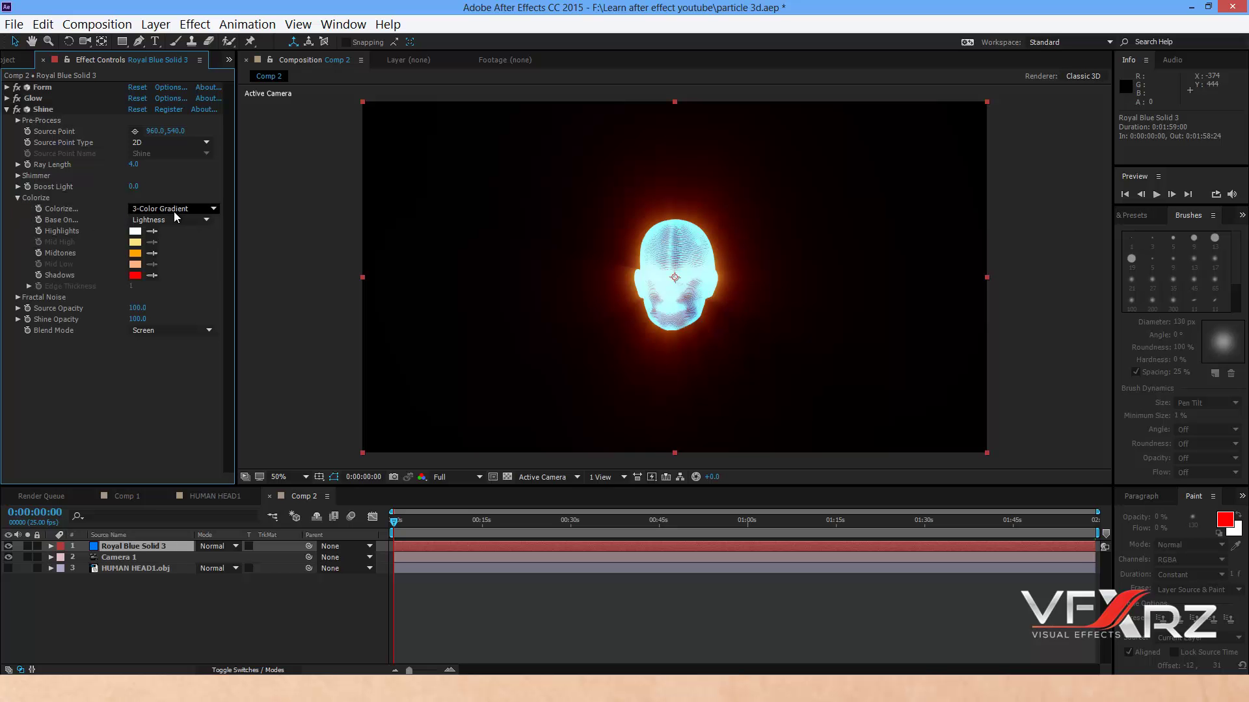
click(166, 209)
click(239, 254)
click(215, 209)
click(201, 178)
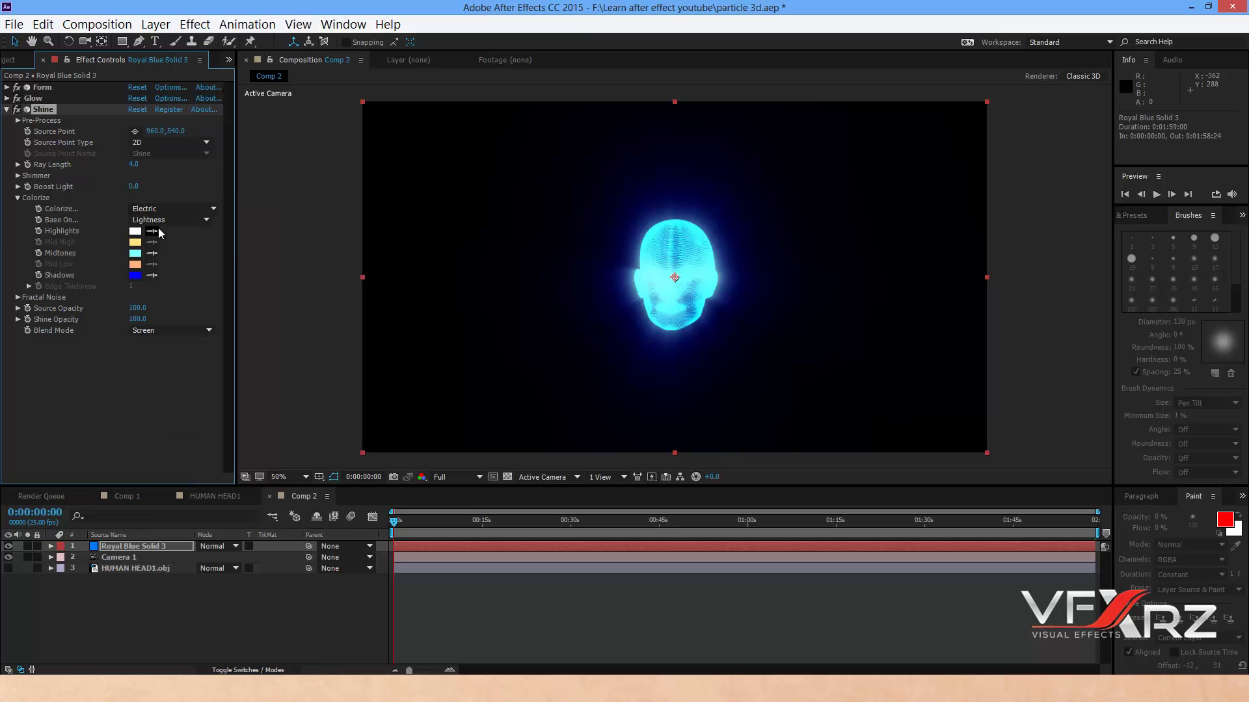
Step: Orbit the camera around the head and move it closer, to about position 743, 464, -838
click(85, 42)
drag(575, 236, 609, 243)
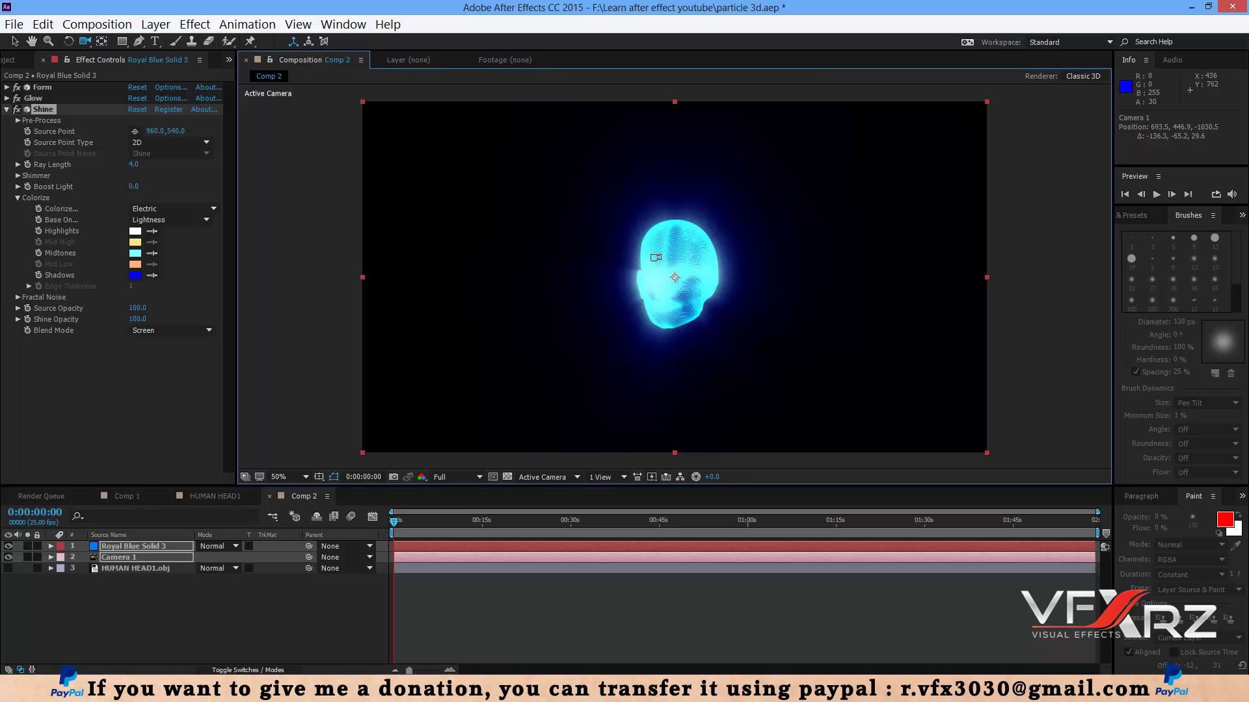
scroll(703, 187, up, 5)
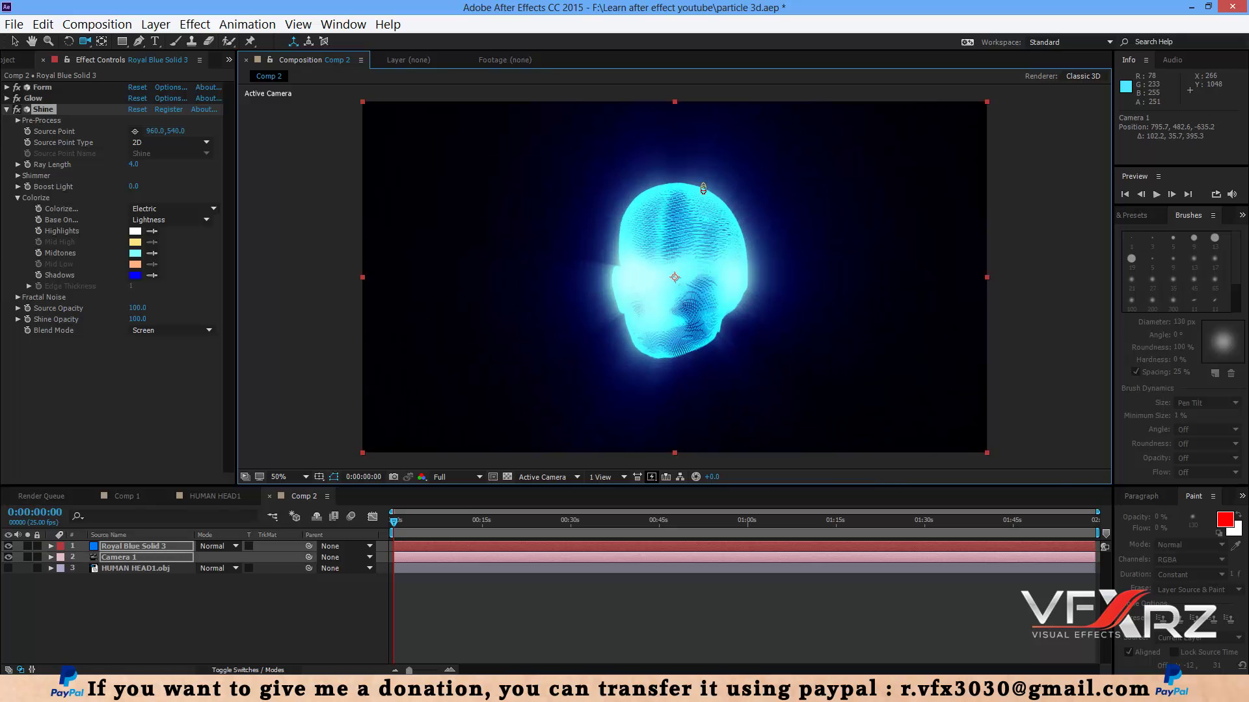
scroll(705, 257, down, 3)
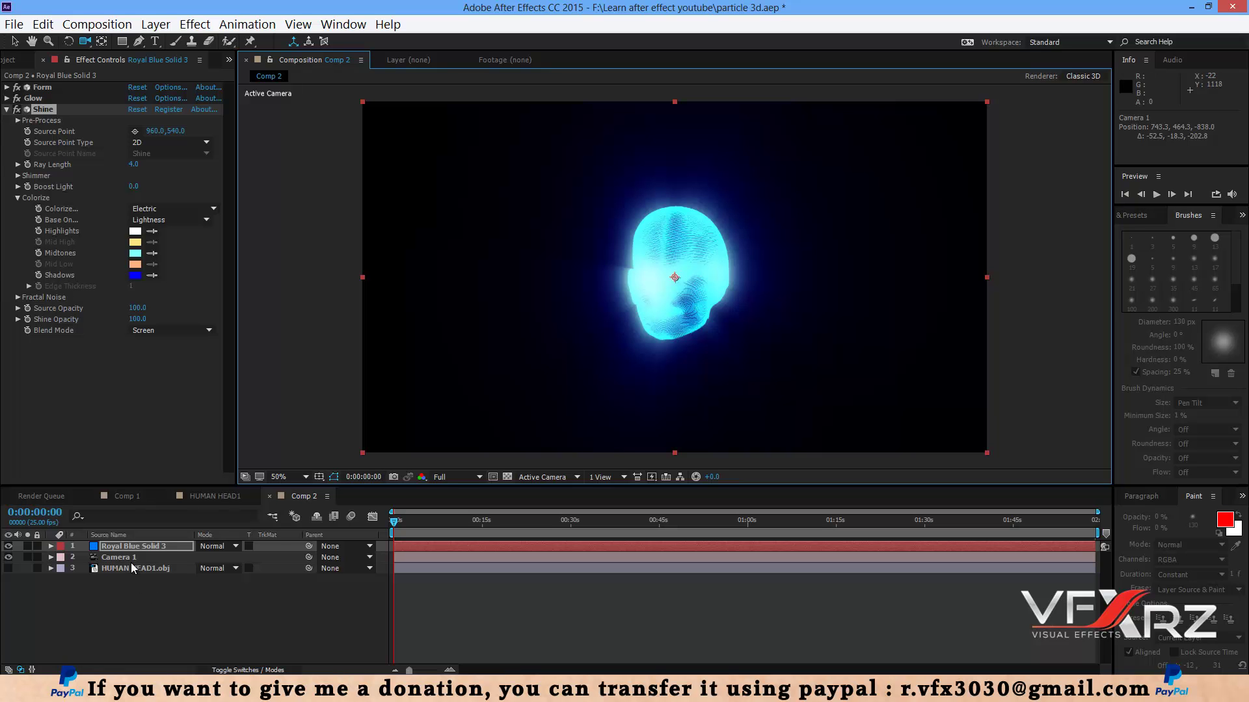
Step: Set Form's Skip Vertex to 29 and move the camera closer to the face, to about position 886, 564, -441
click(7, 87)
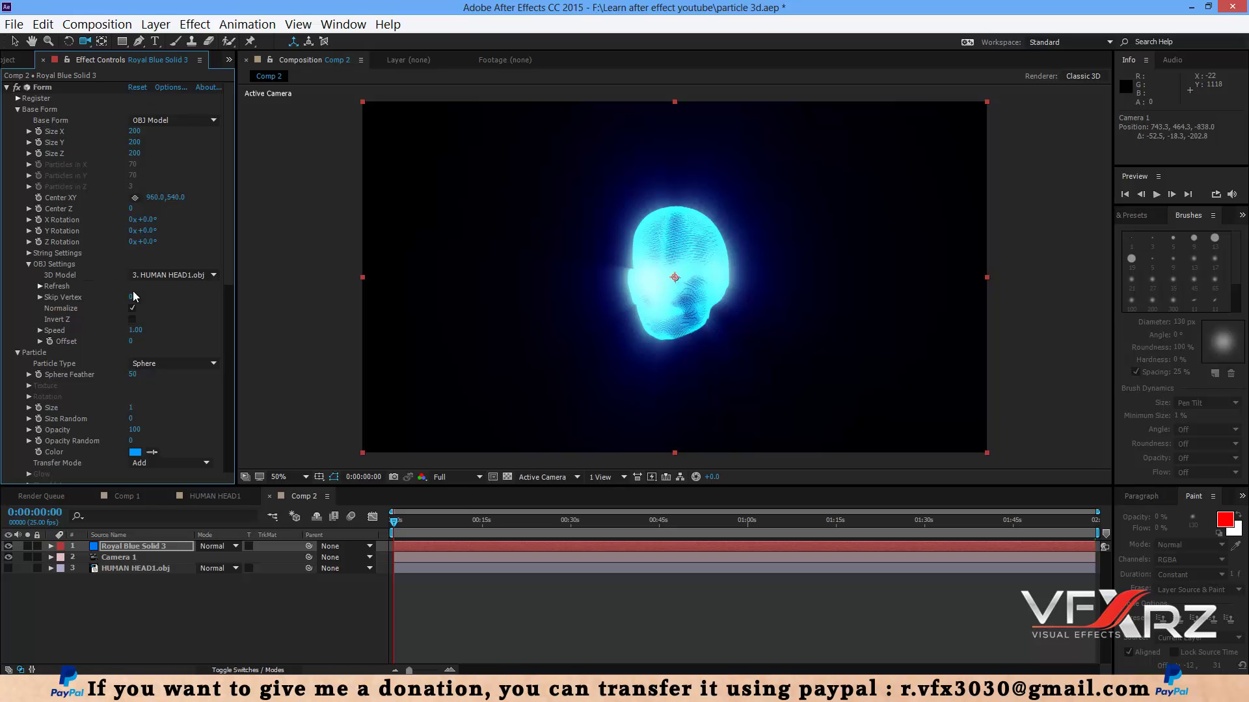
drag(130, 296, 148, 296)
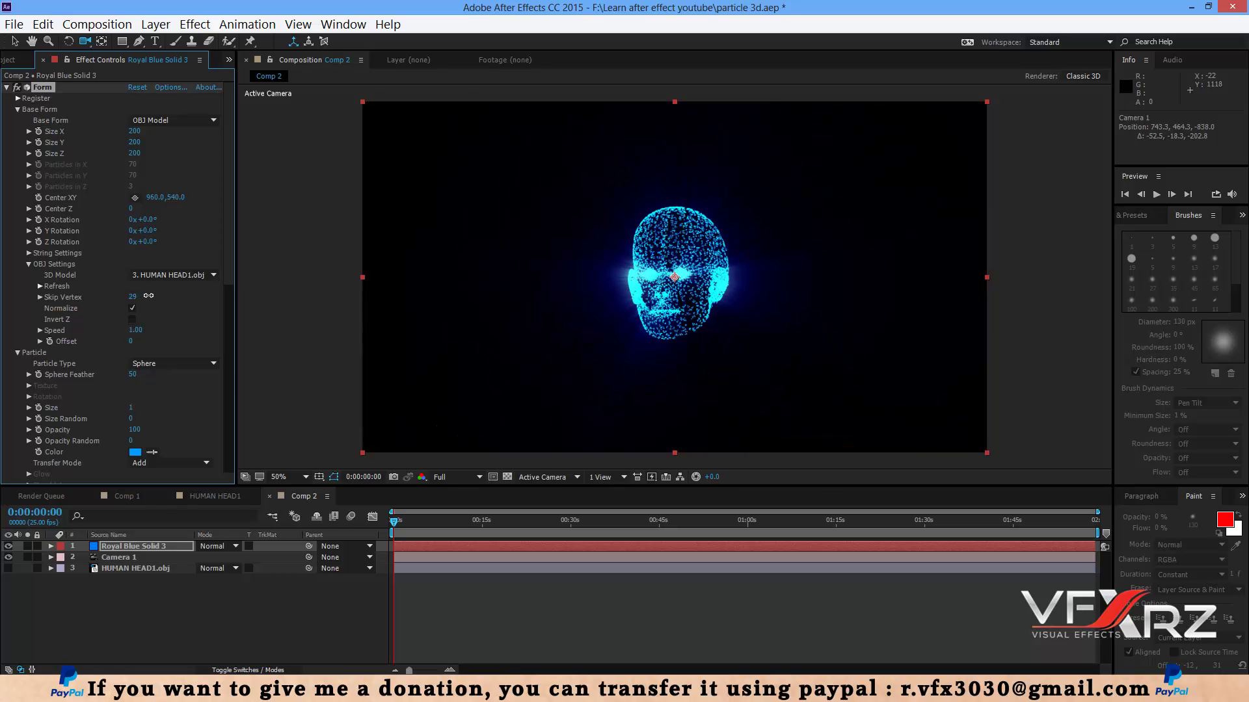
drag(670, 279, 680, 209)
Step: Turn on Shading in the Form effect
scroll(105, 390, down, 5)
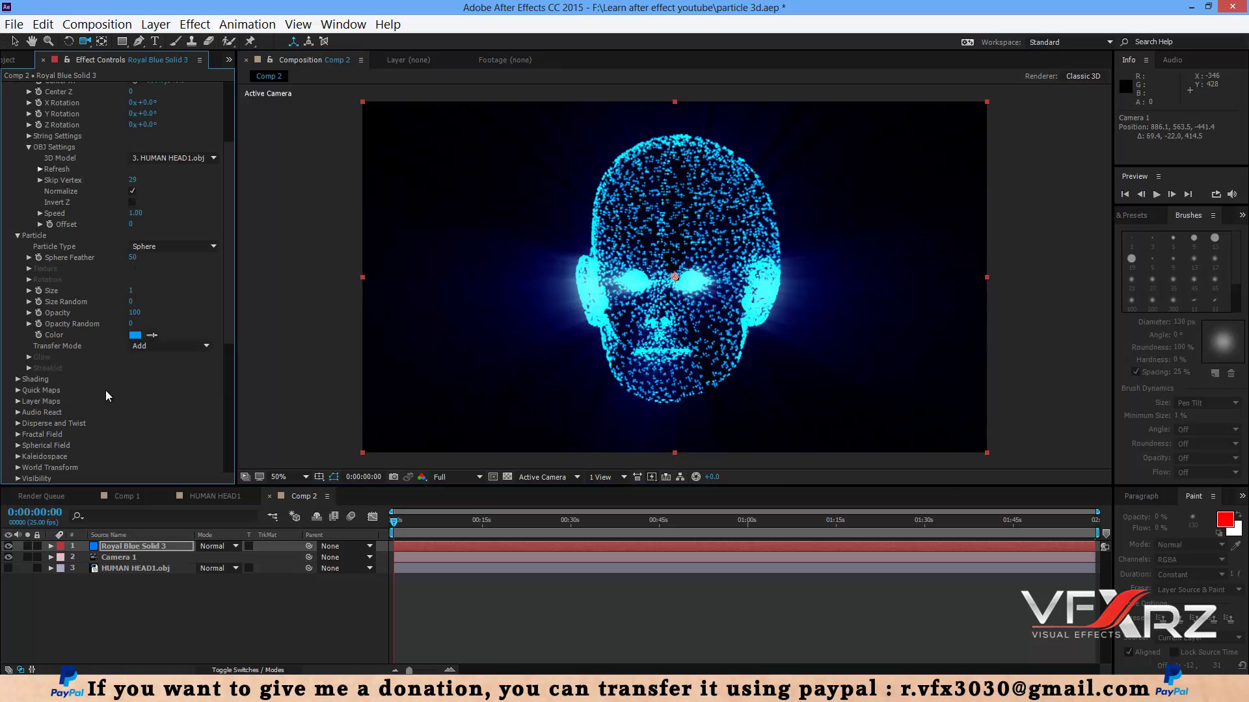
click(18, 380)
click(160, 366)
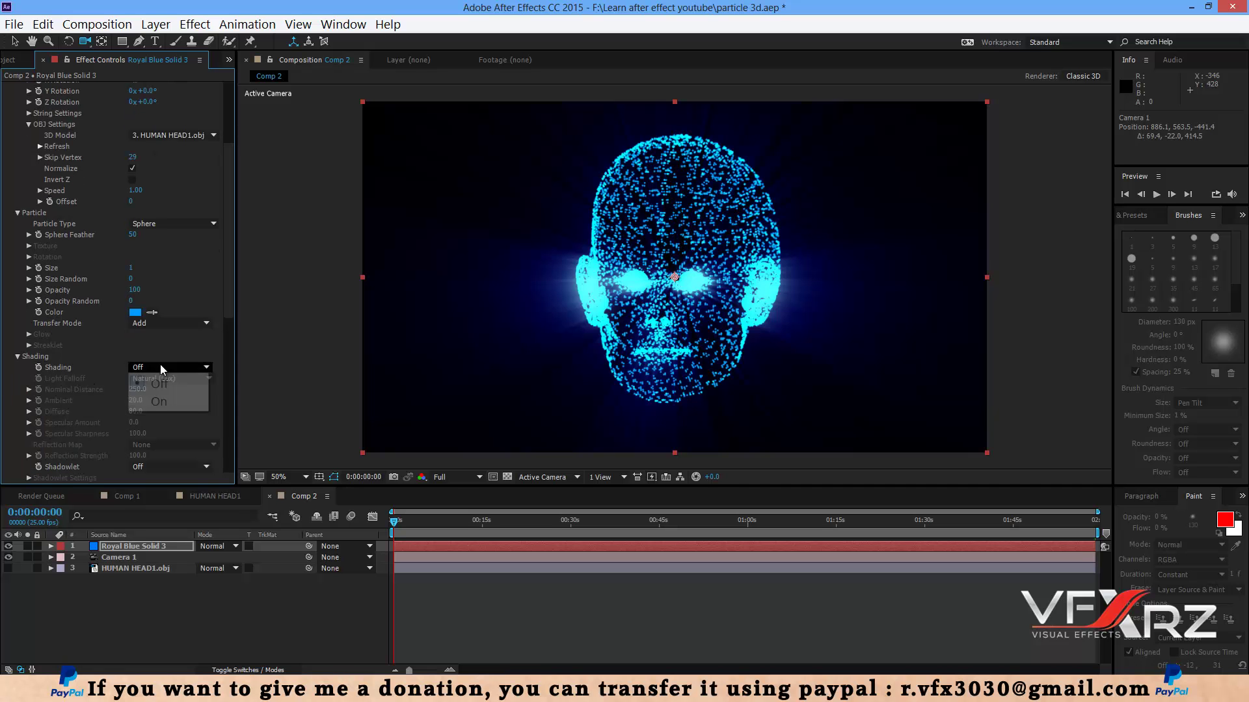
click(164, 400)
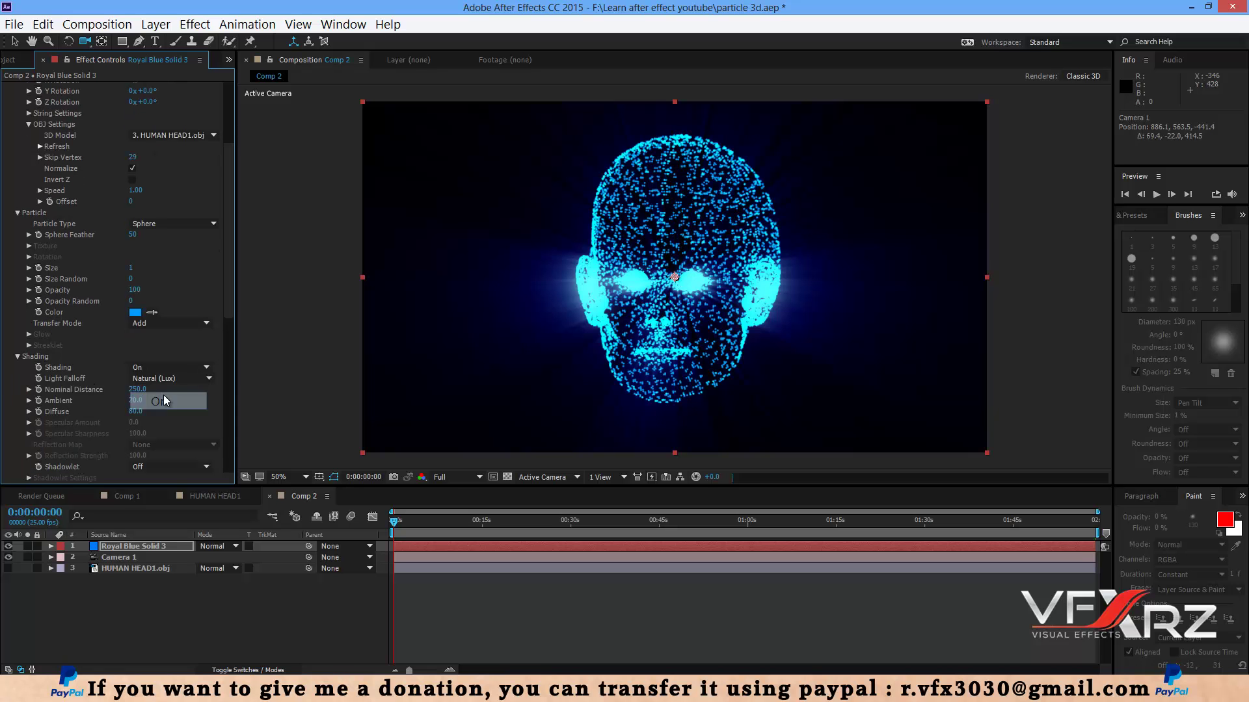
Step: Add a bright blue point light named Light 1 to Comp 2, with intensity 1302% and Casts Shadows enabled
right_click(193, 606)
mouse_move(306, 459)
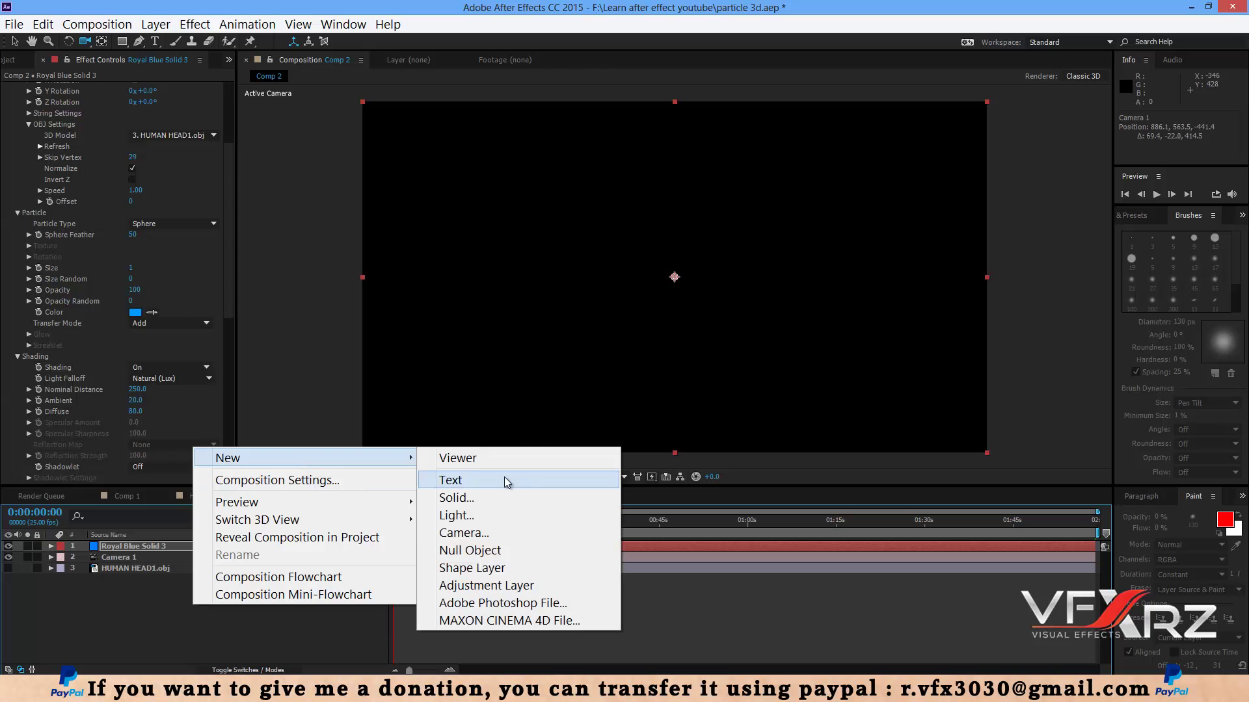
click(477, 514)
click(275, 135)
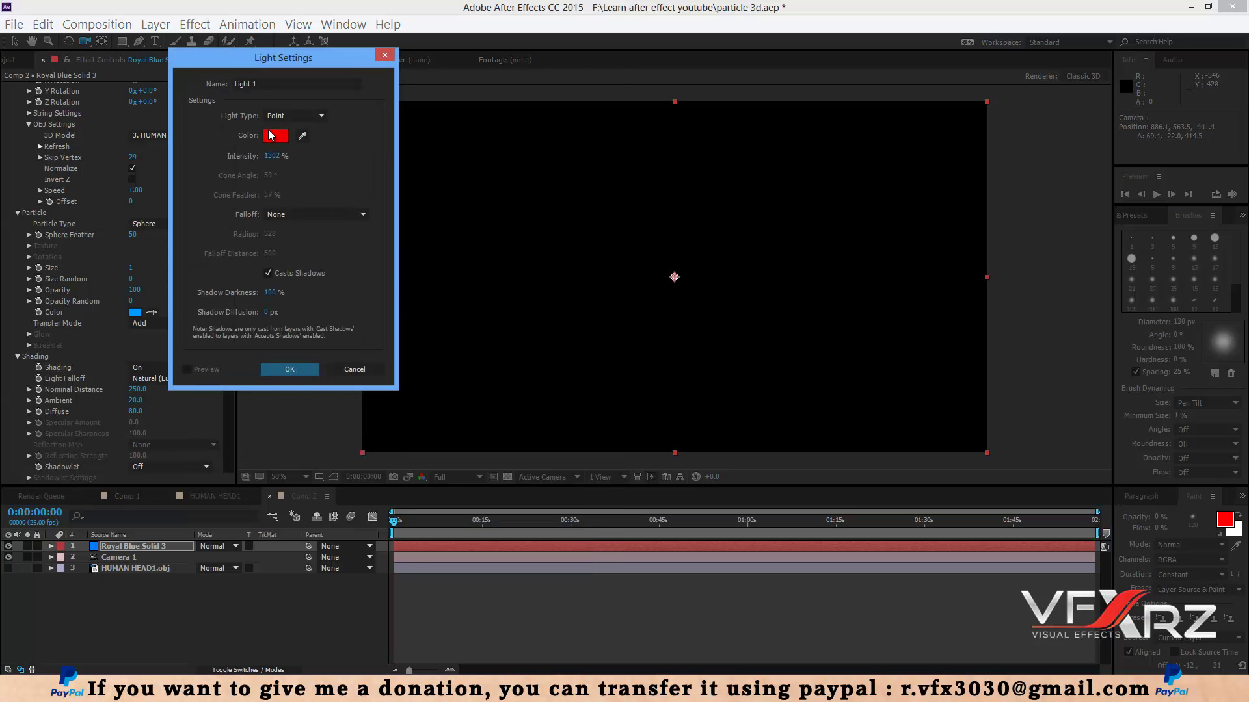
click(229, 434)
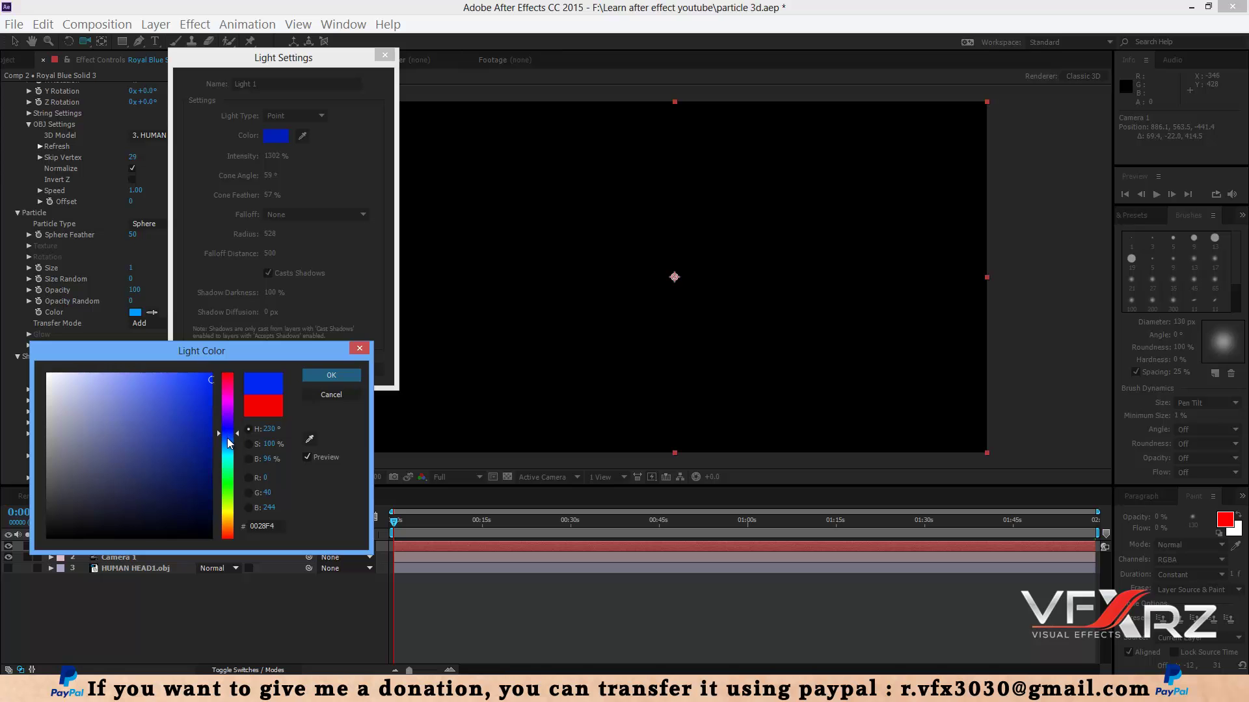
drag(228, 442, 230, 448)
click(331, 375)
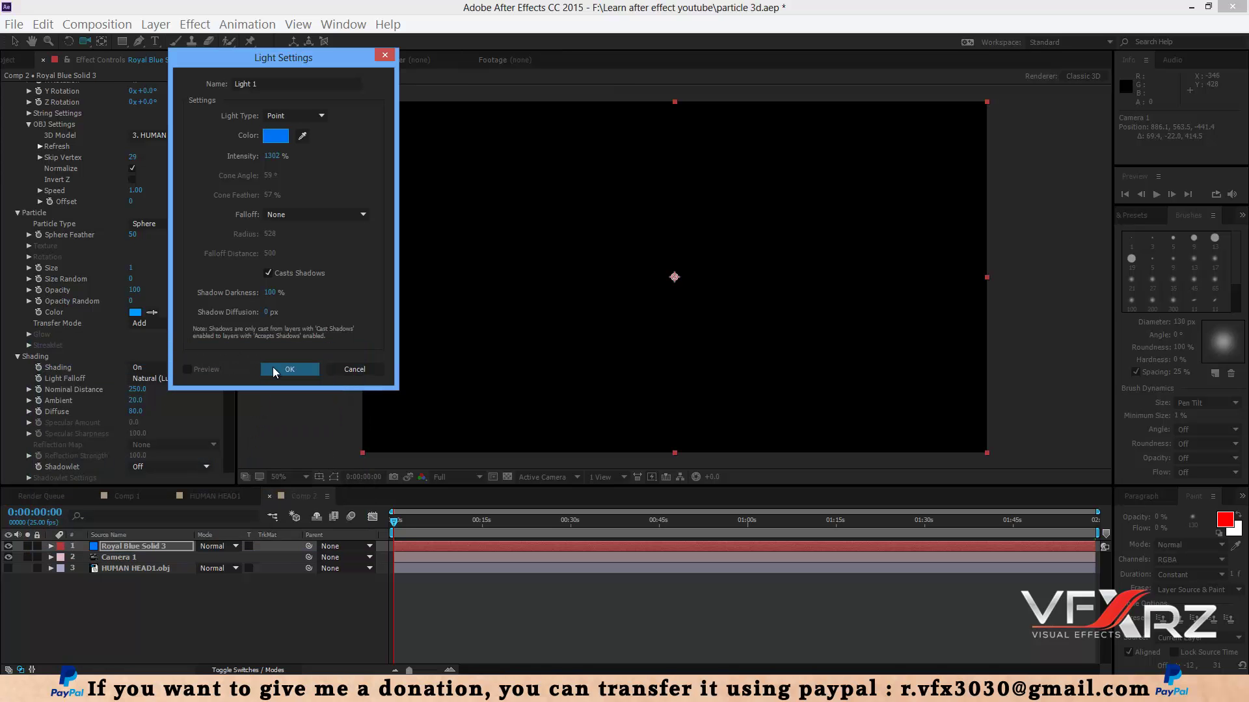
click(274, 370)
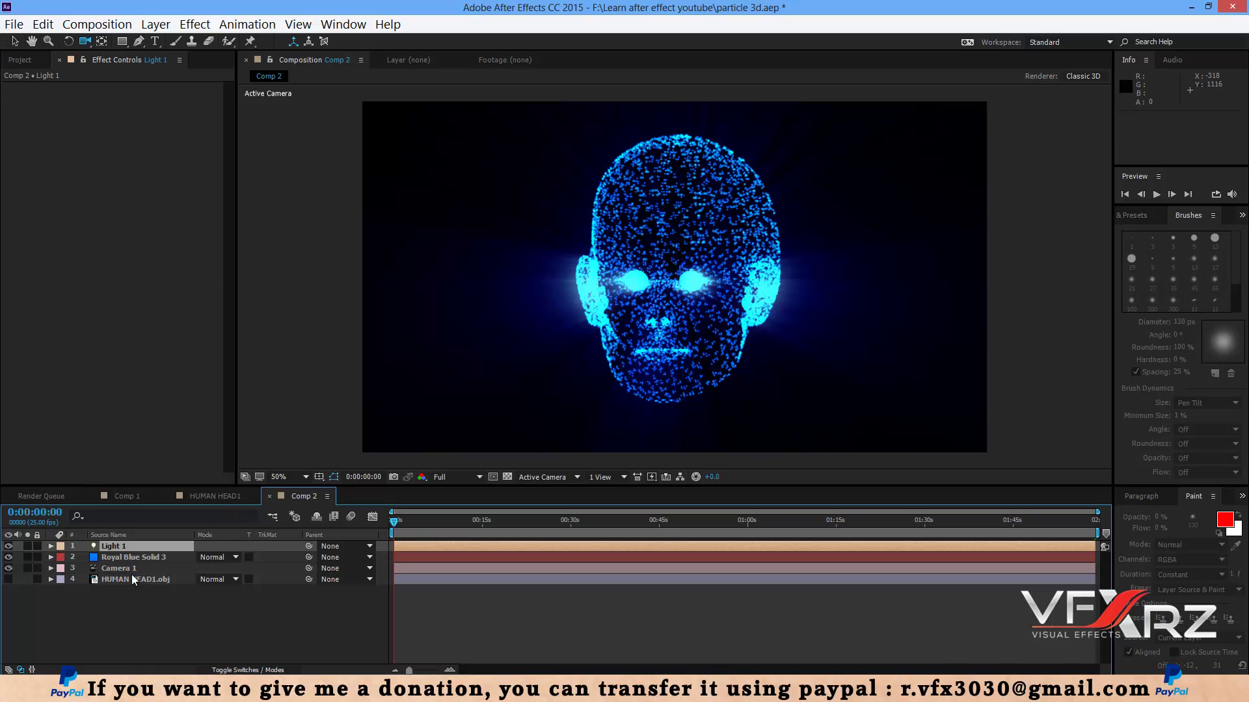
Step: In the Royal Blue Solid 3 layer's Form effect, set the shading Diffuse to 16 and Skip Vertex to 0
click(125, 557)
scroll(232, 244, down, 4)
scroll(232, 261, down, 6)
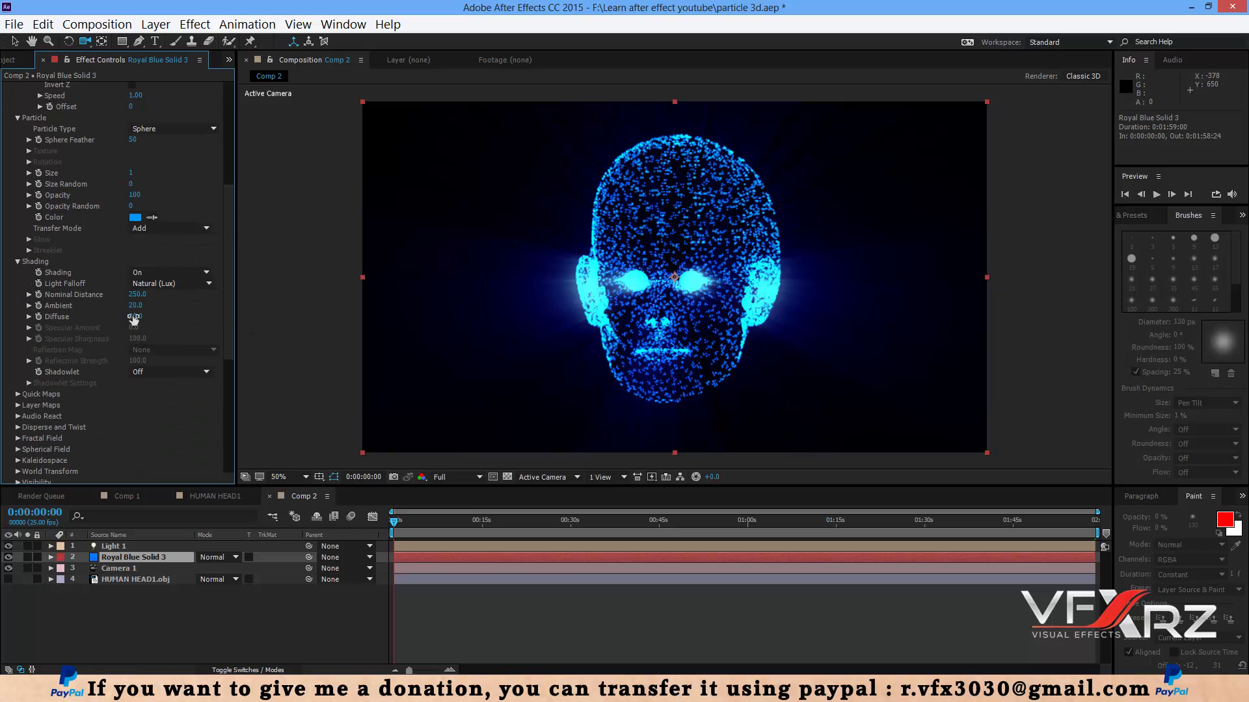
mouse_move(157, 316)
mouse_down()
mouse_move(263, 316)
mouse_move(81, 319)
mouse_move(118, 325)
mouse_move(97, 326)
mouse_up()
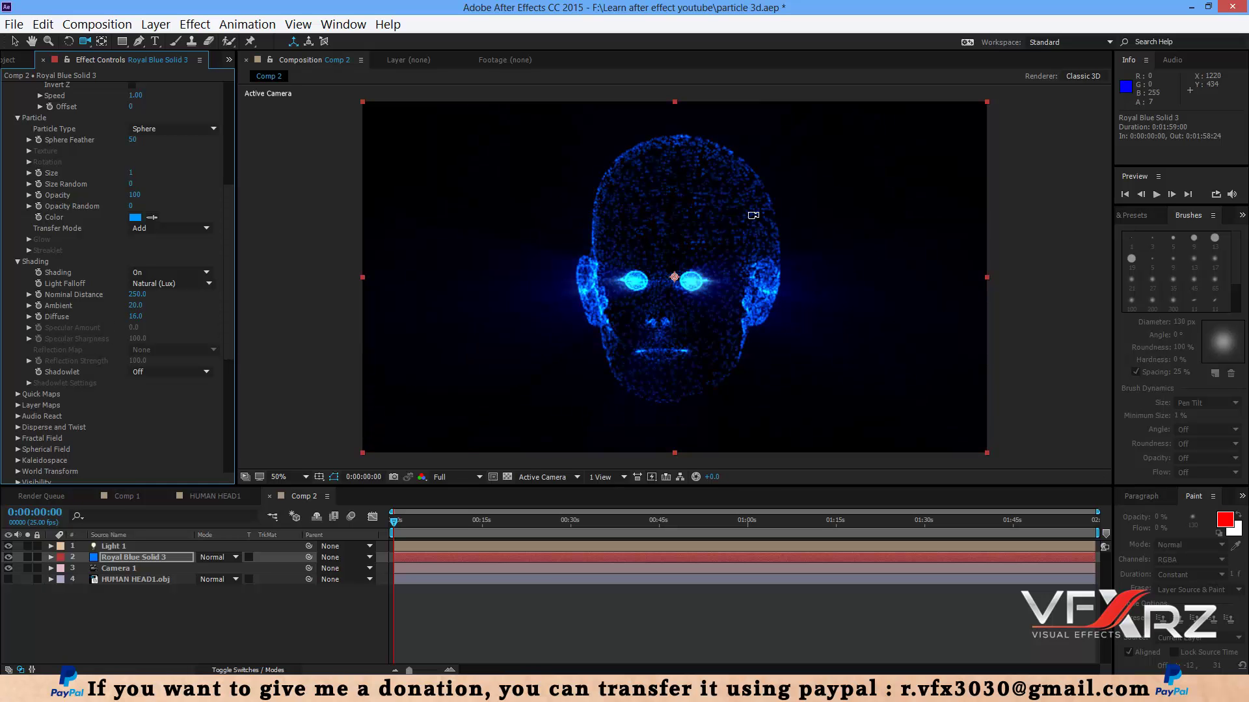
drag(226, 293, 225, 247)
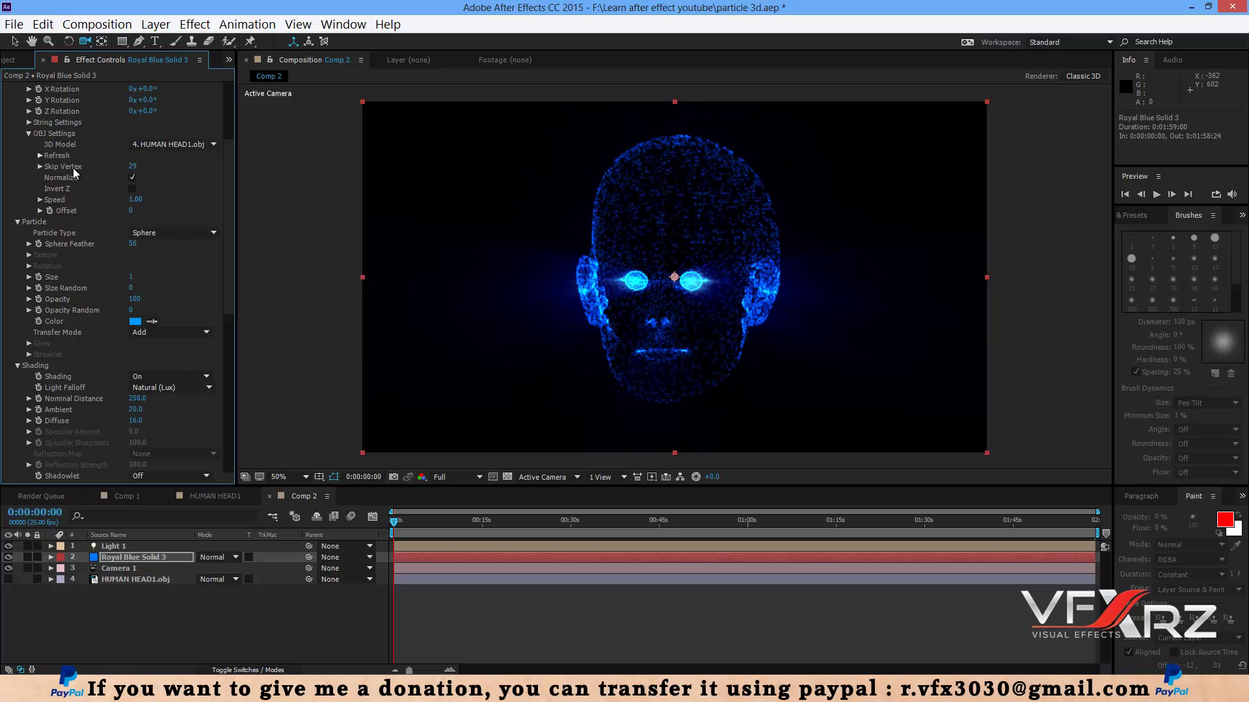
drag(121, 163, 96, 164)
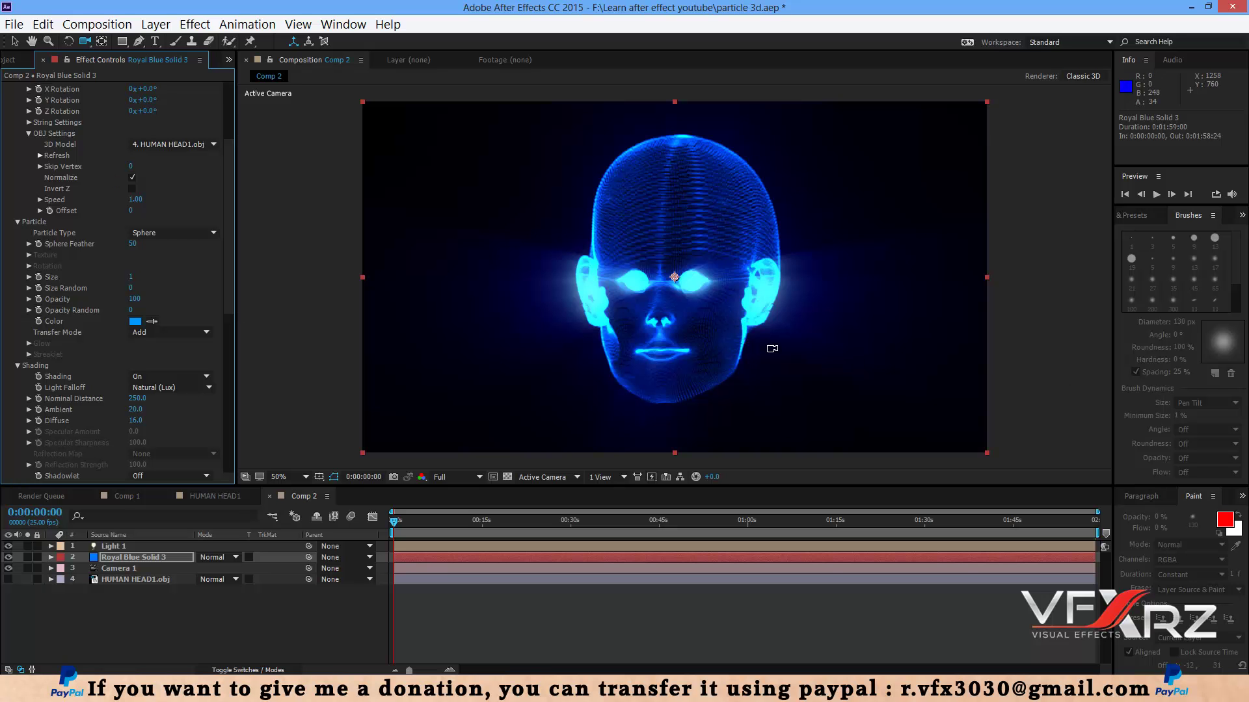
Step: Map Form's Quick Map #1 to Opacity over X, using the preset curve that fades out at both ends
scroll(17, 223, up, 3)
click(17, 110)
click(18, 121)
click(17, 132)
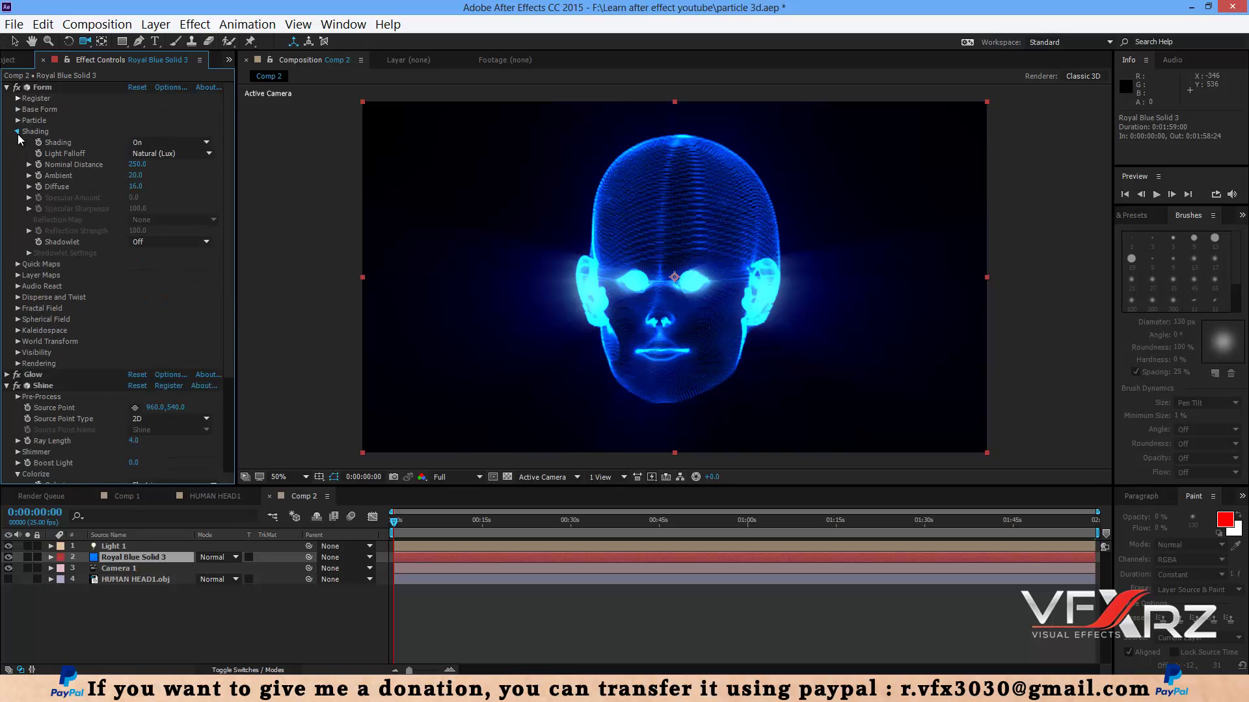
click(19, 132)
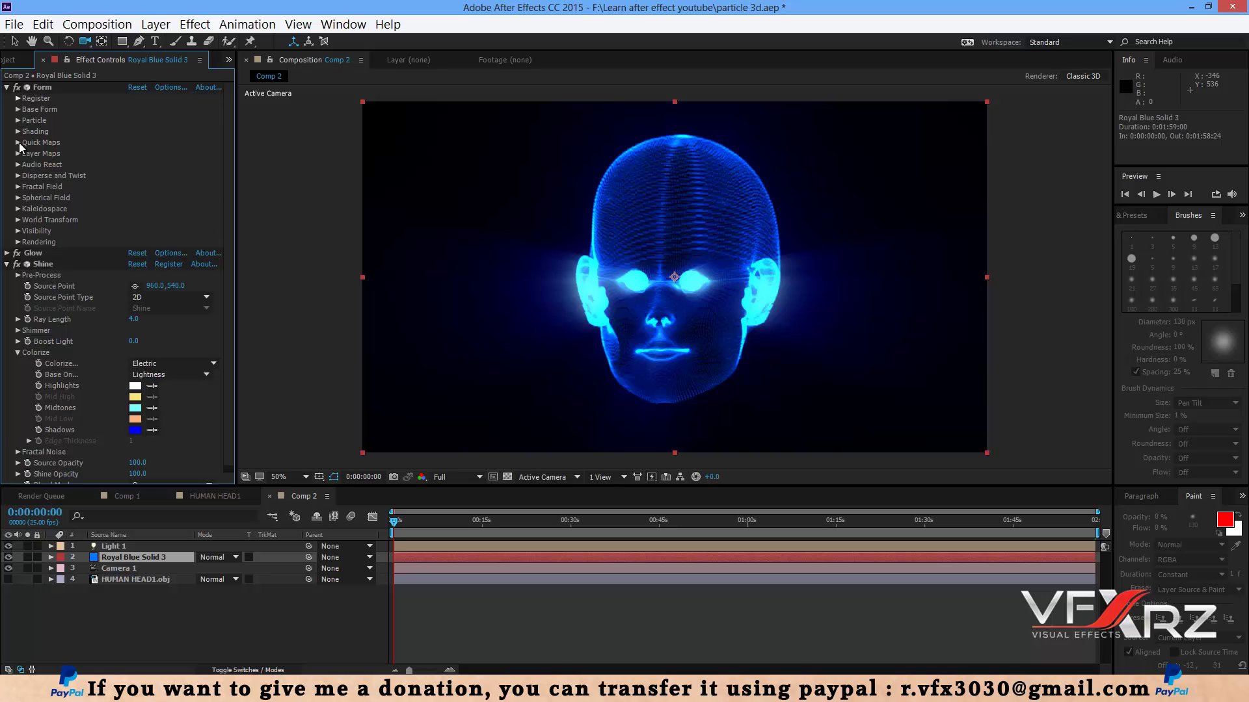
click(18, 142)
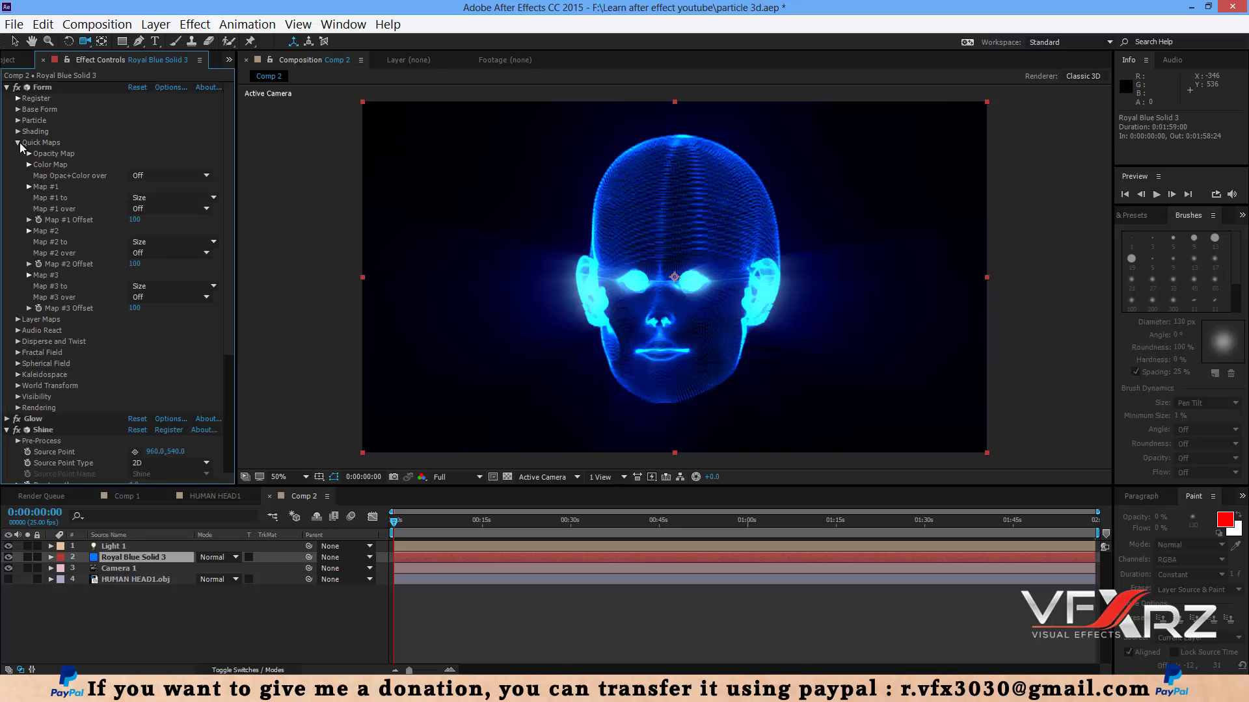
click(29, 187)
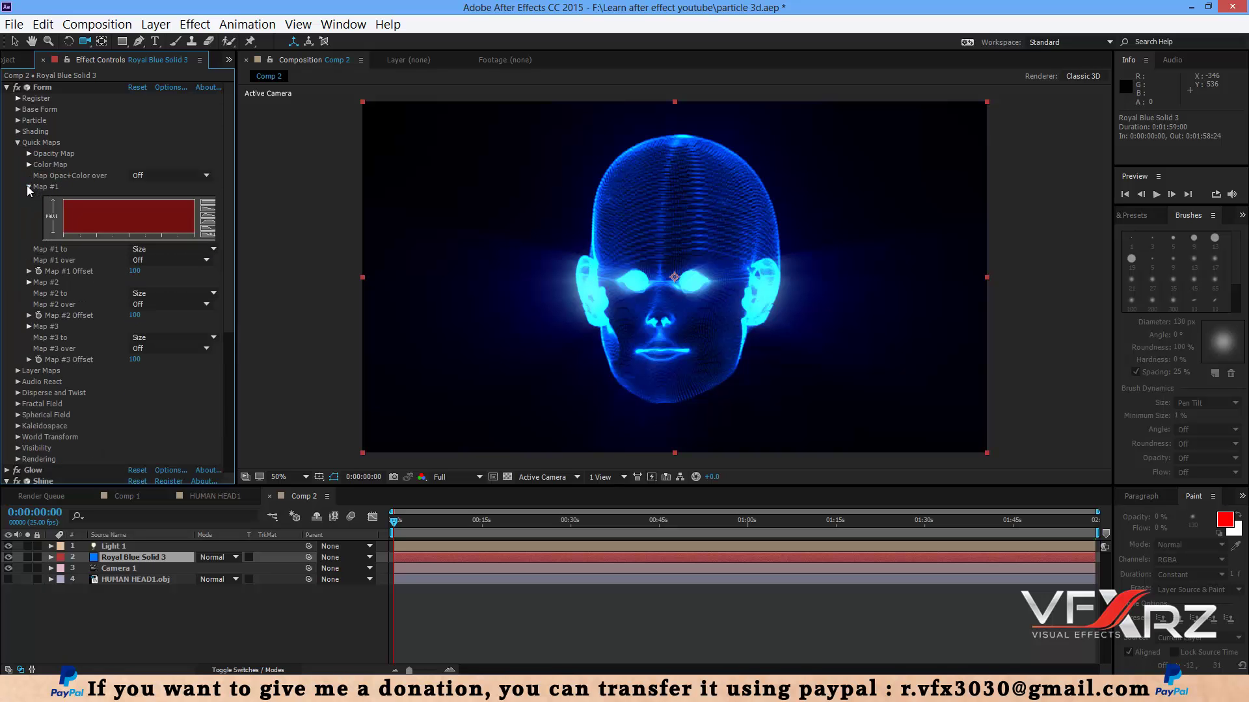
click(150, 249)
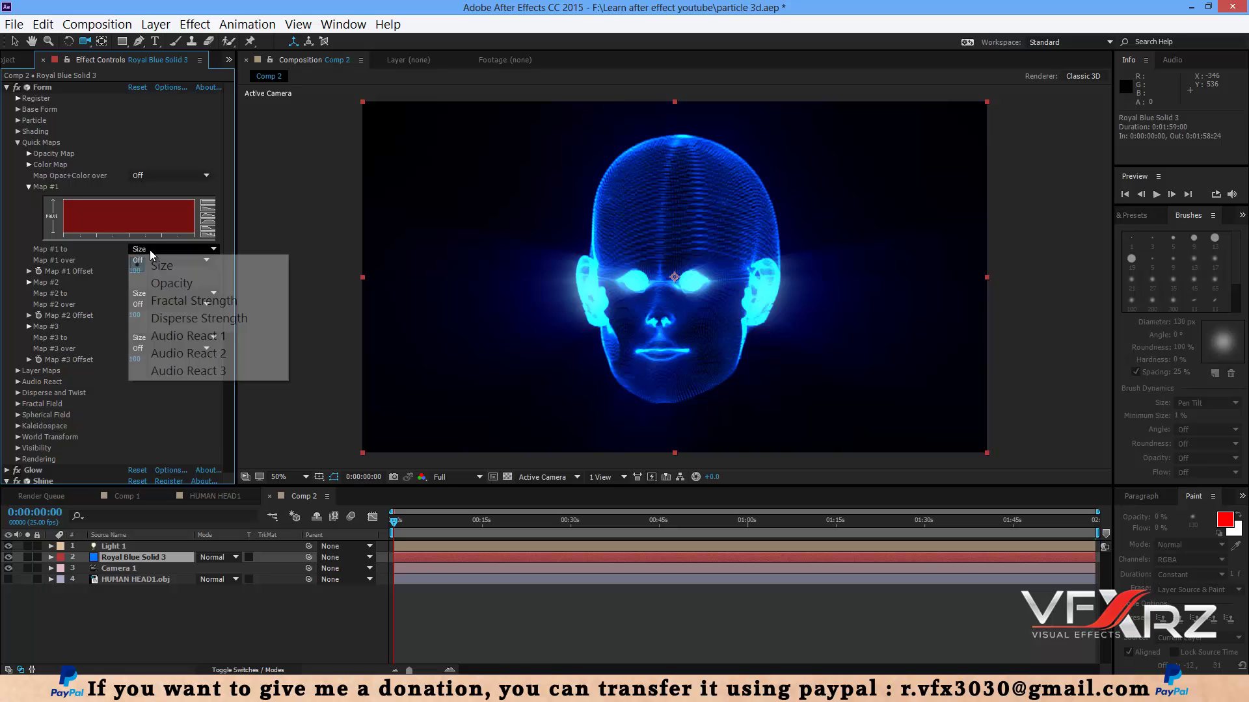
click(170, 284)
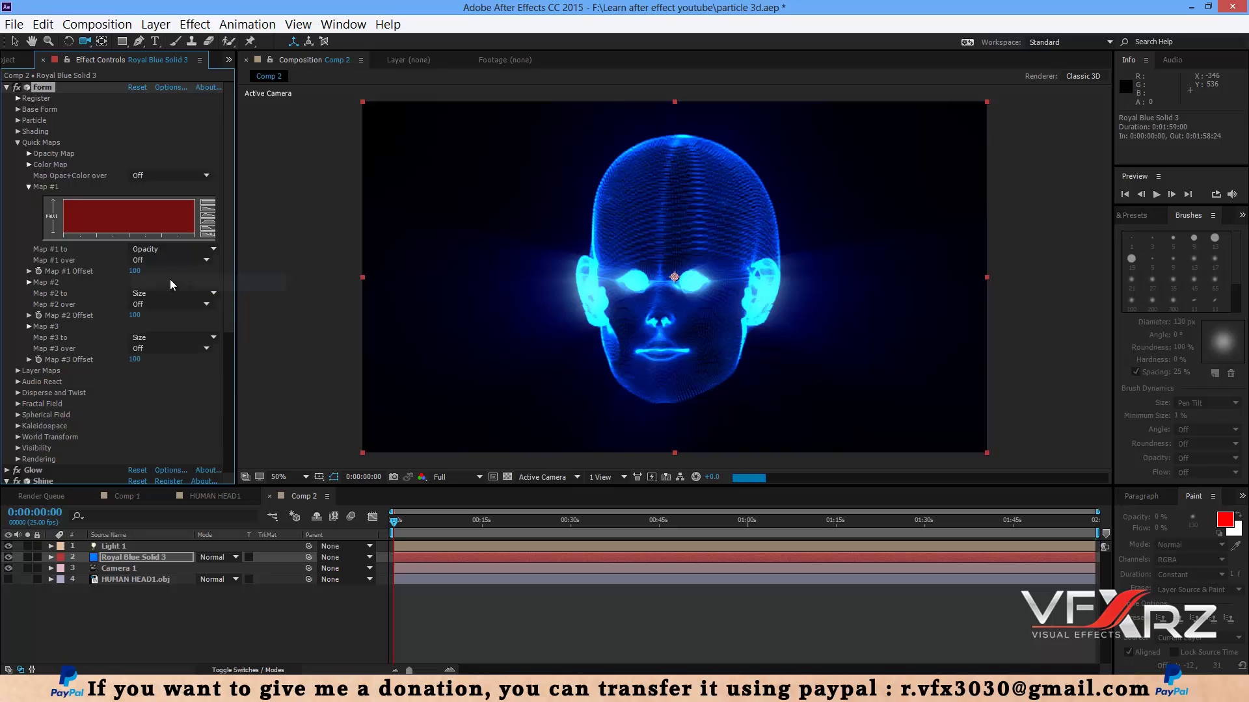
click(209, 226)
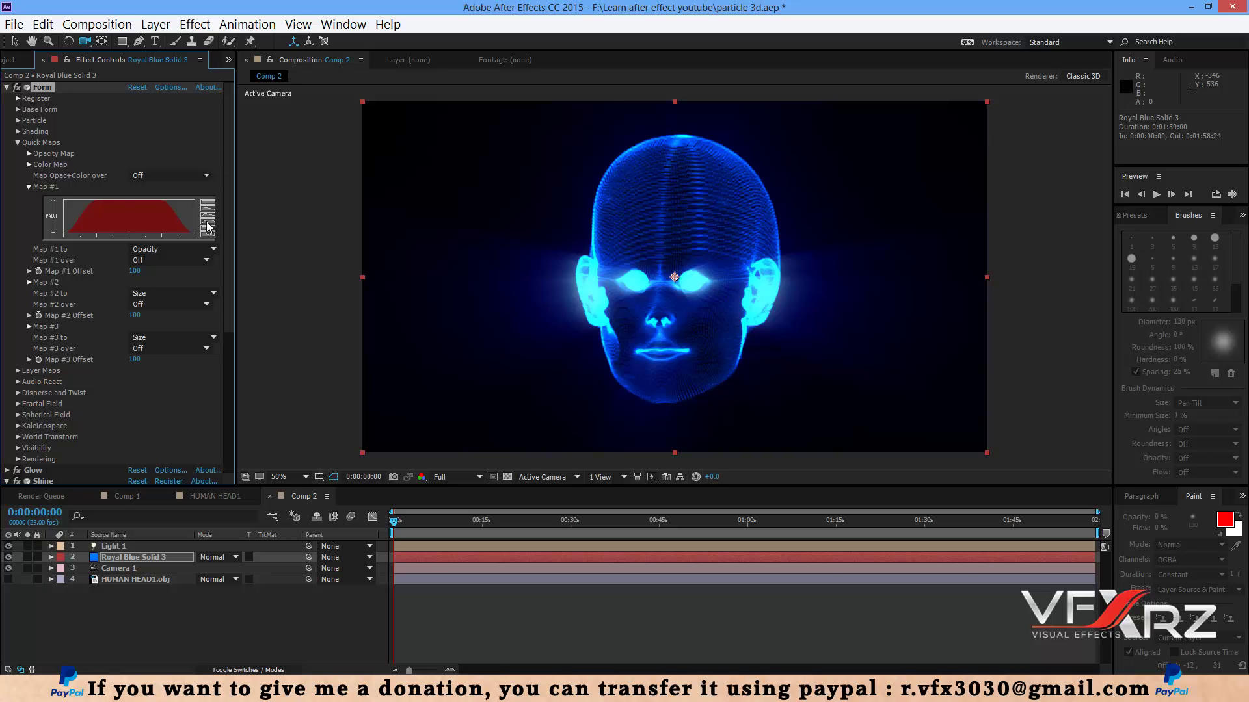
click(149, 259)
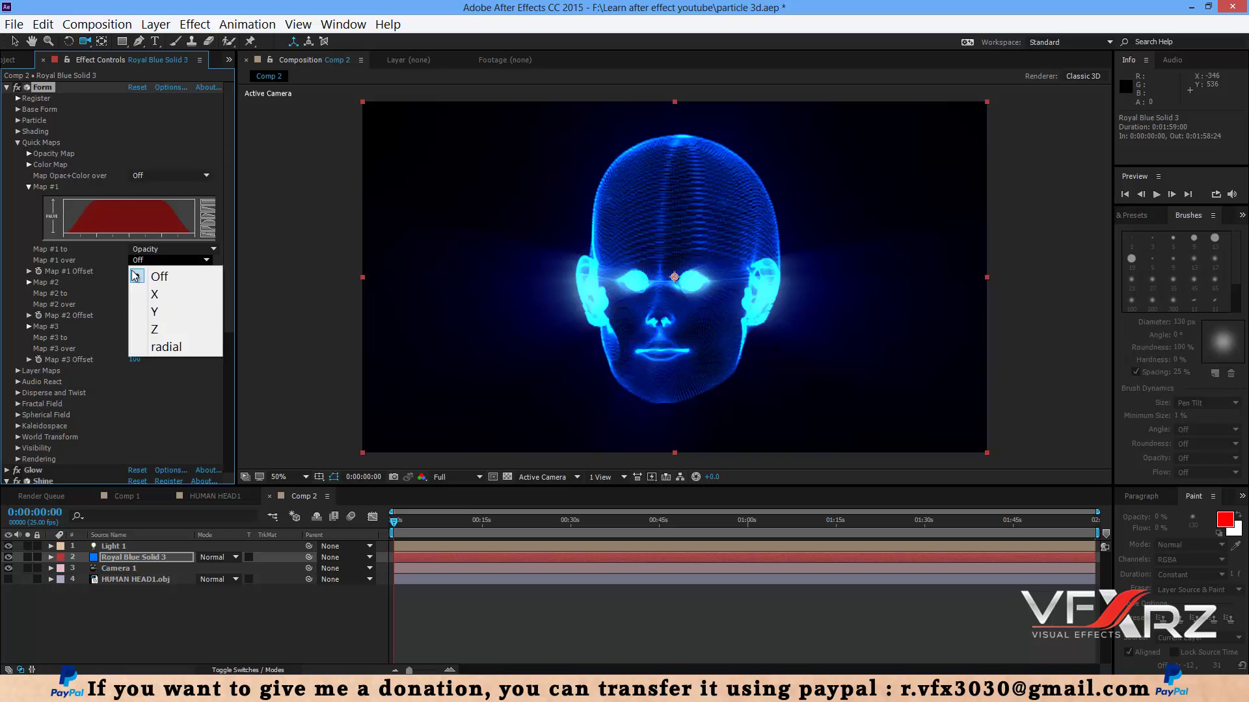
click(163, 293)
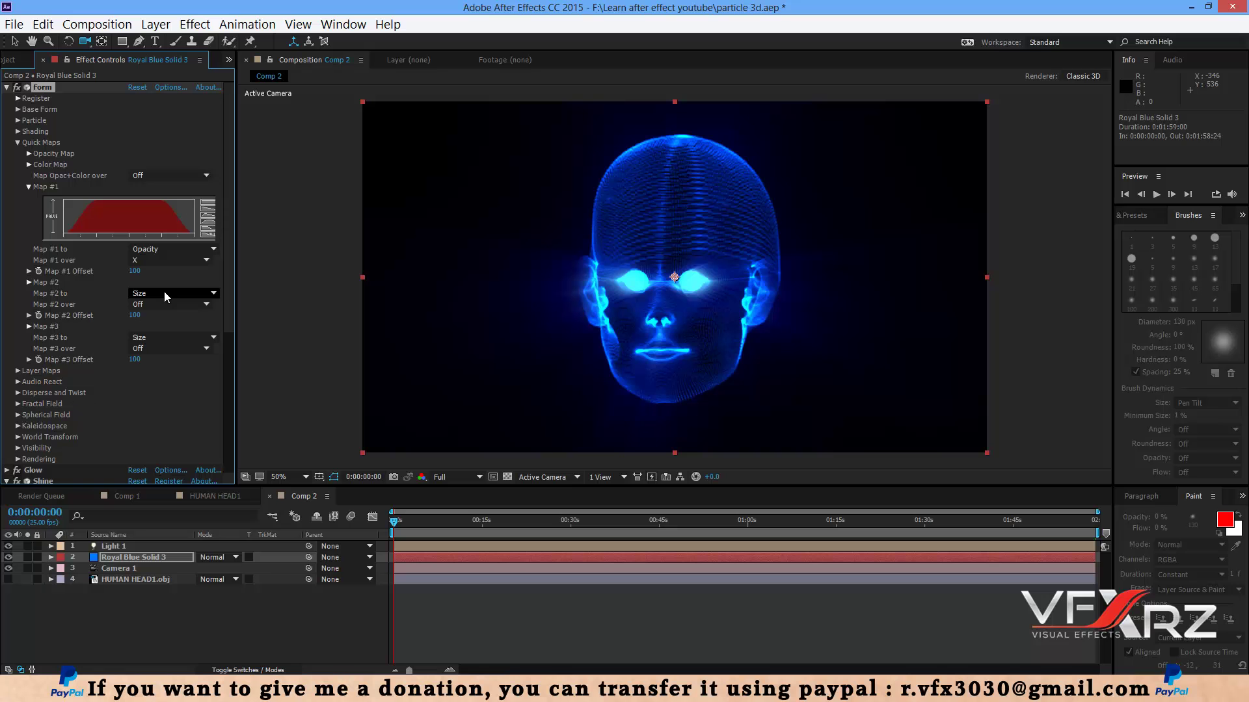
Step: Try Map #1 over the Y and Z axes and return it to X
click(186, 259)
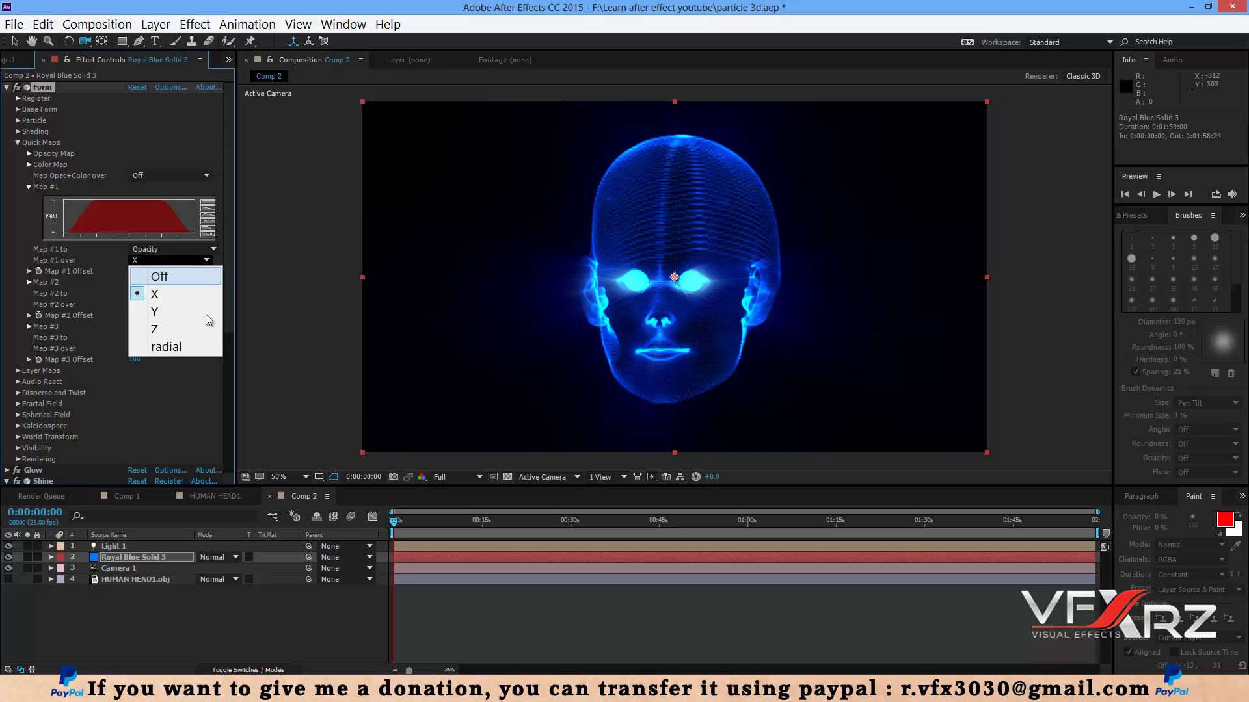
click(205, 305)
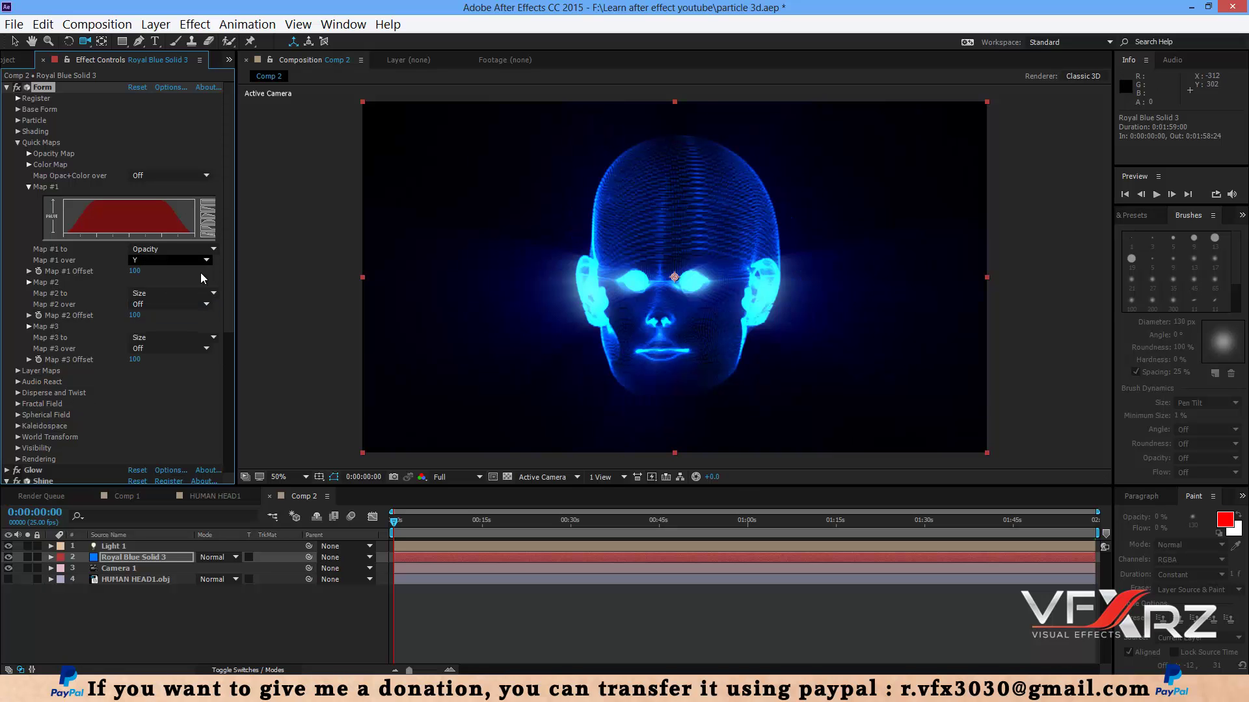
click(193, 256)
click(178, 333)
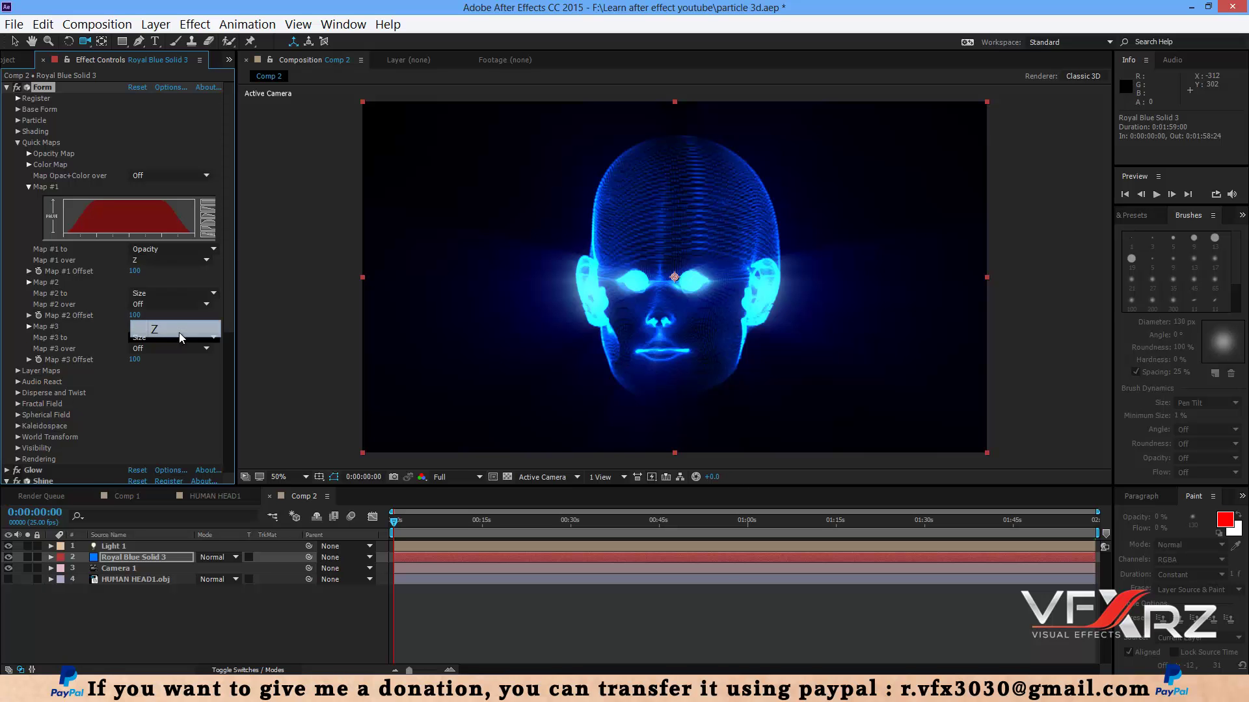
click(133, 250)
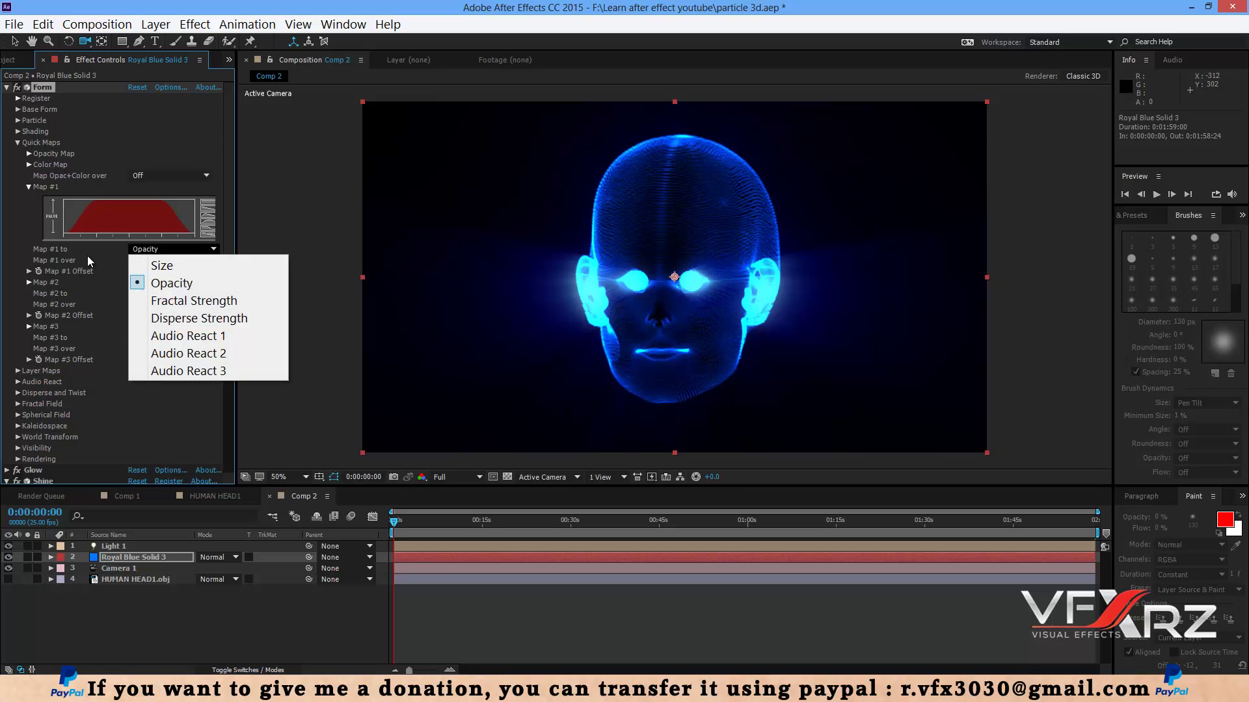
click(124, 262)
click(160, 262)
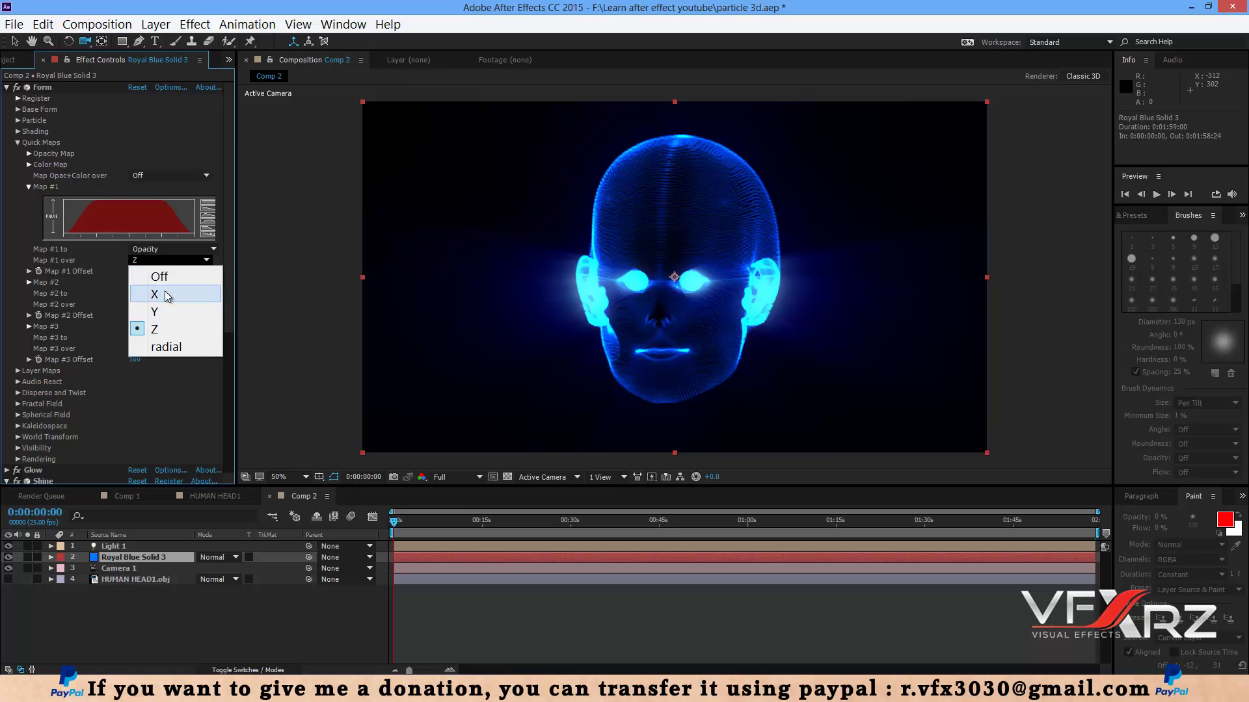
click(166, 293)
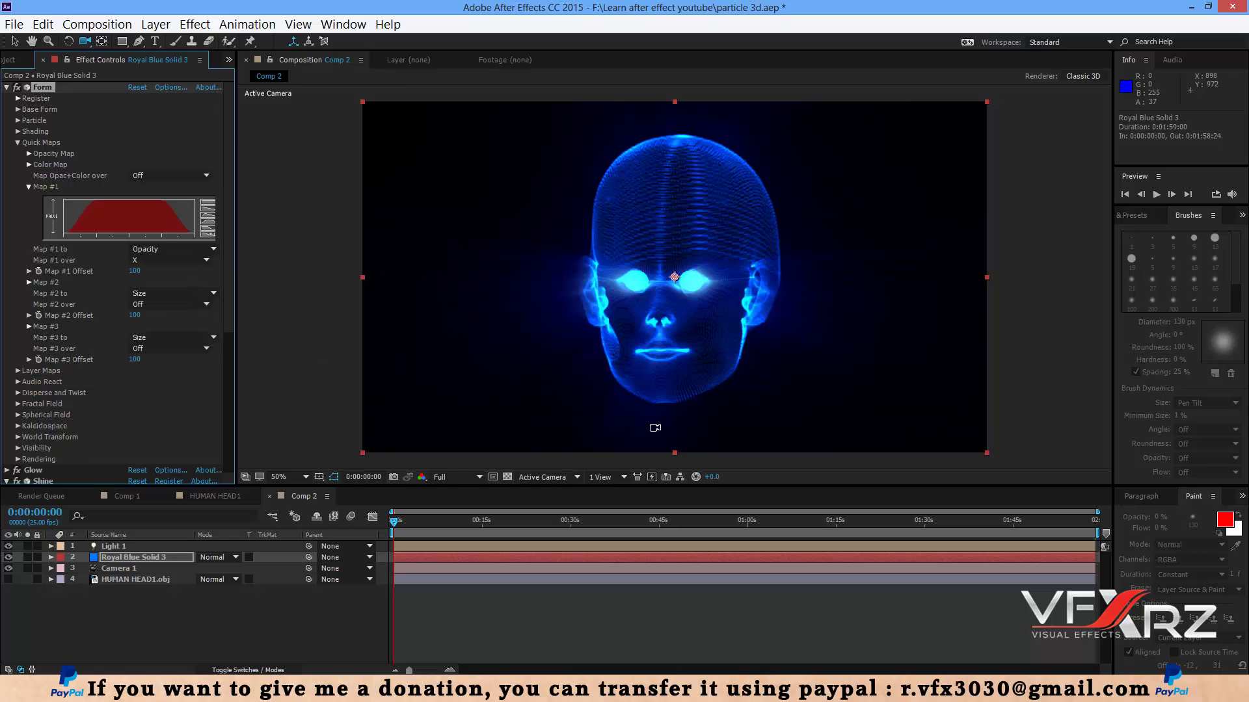
Step: Set Form's Fractal Field Affect Size to 2 and Affect Opacity to 5, and preview the animation
click(18, 142)
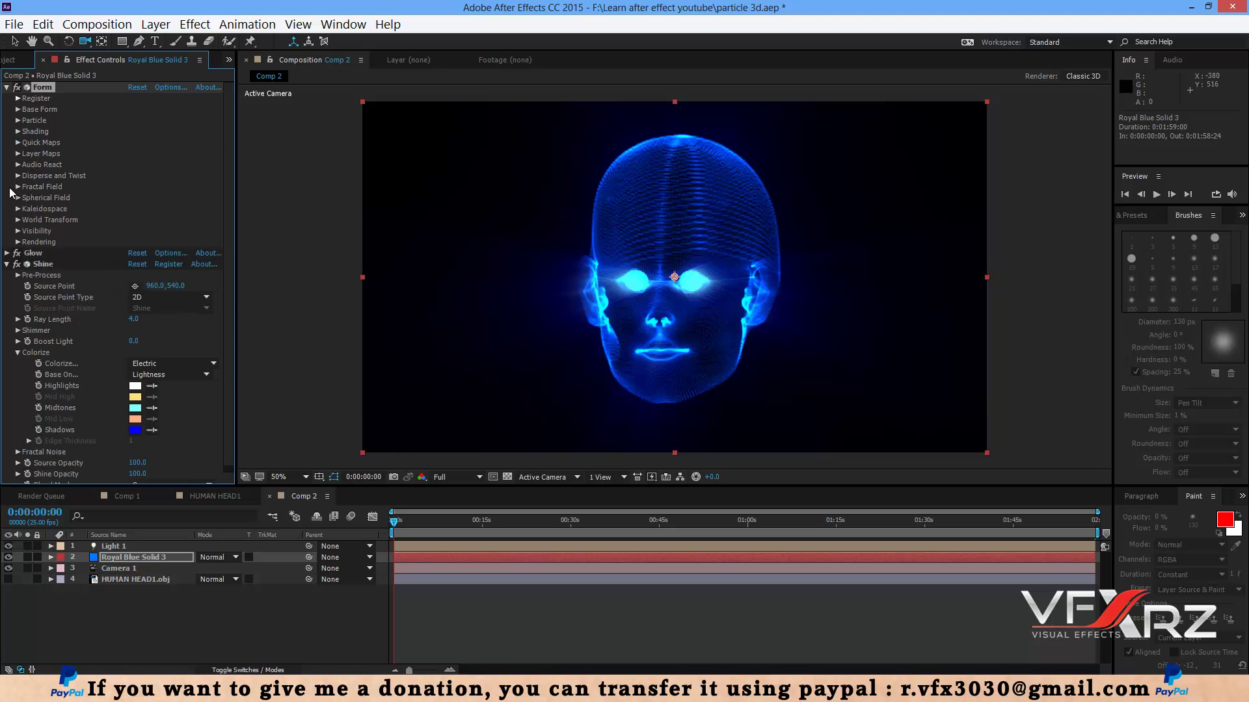
click(17, 187)
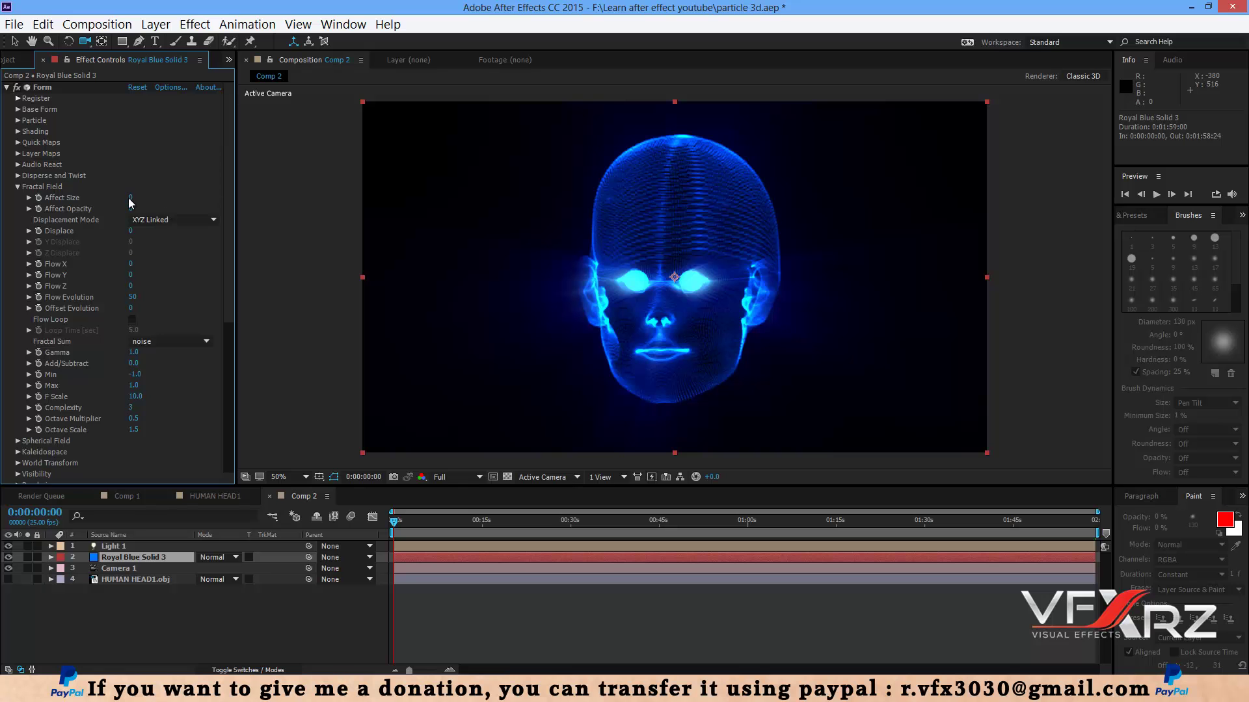
drag(130, 200, 146, 200)
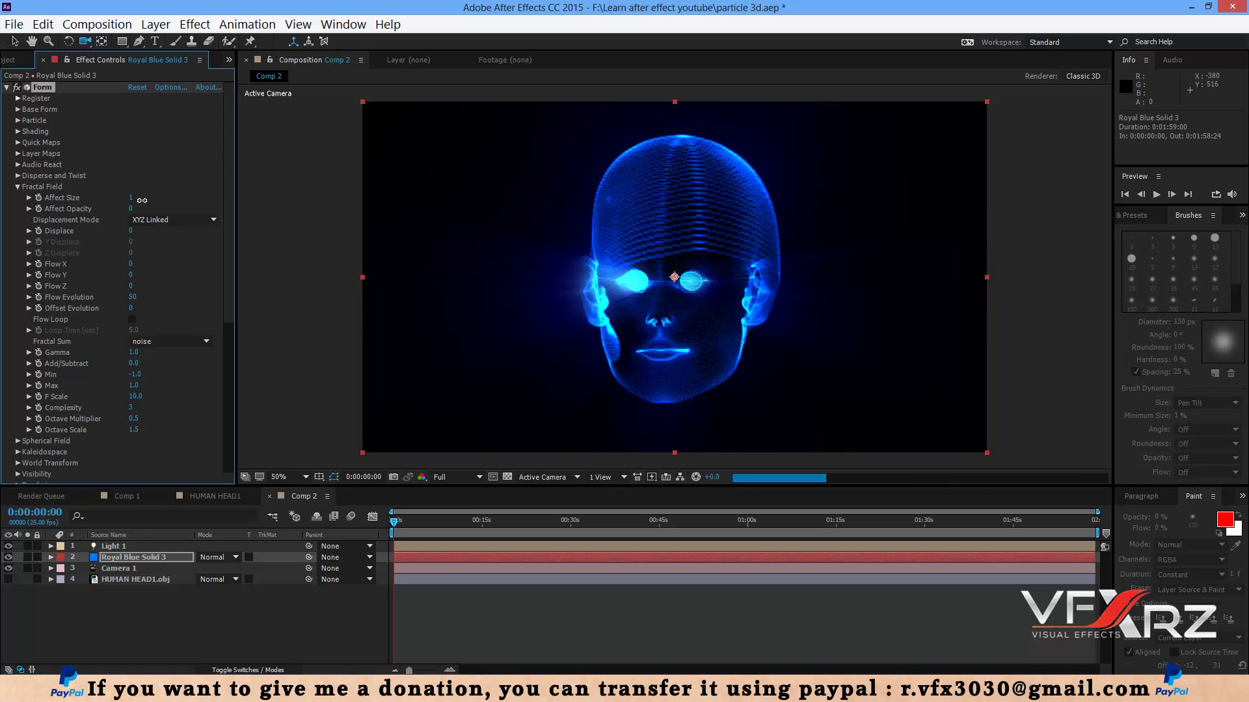
drag(149, 200, 150, 200)
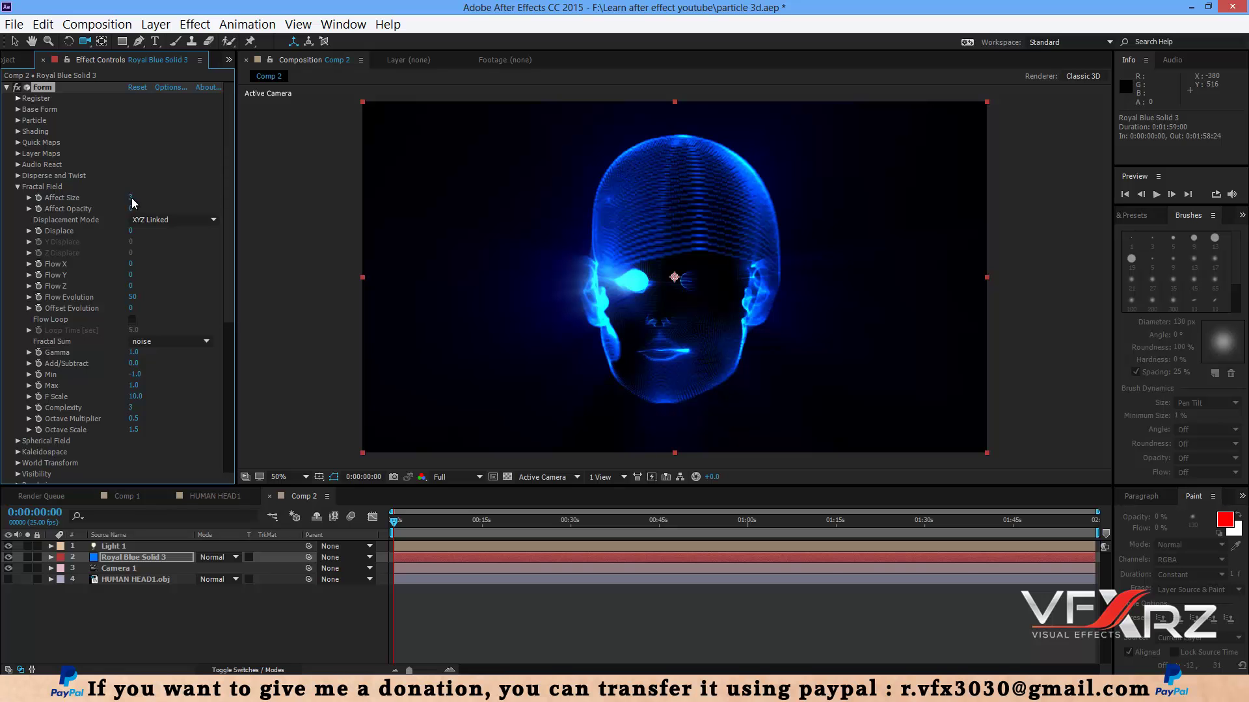
click(132, 196)
text(2)
click(195, 183)
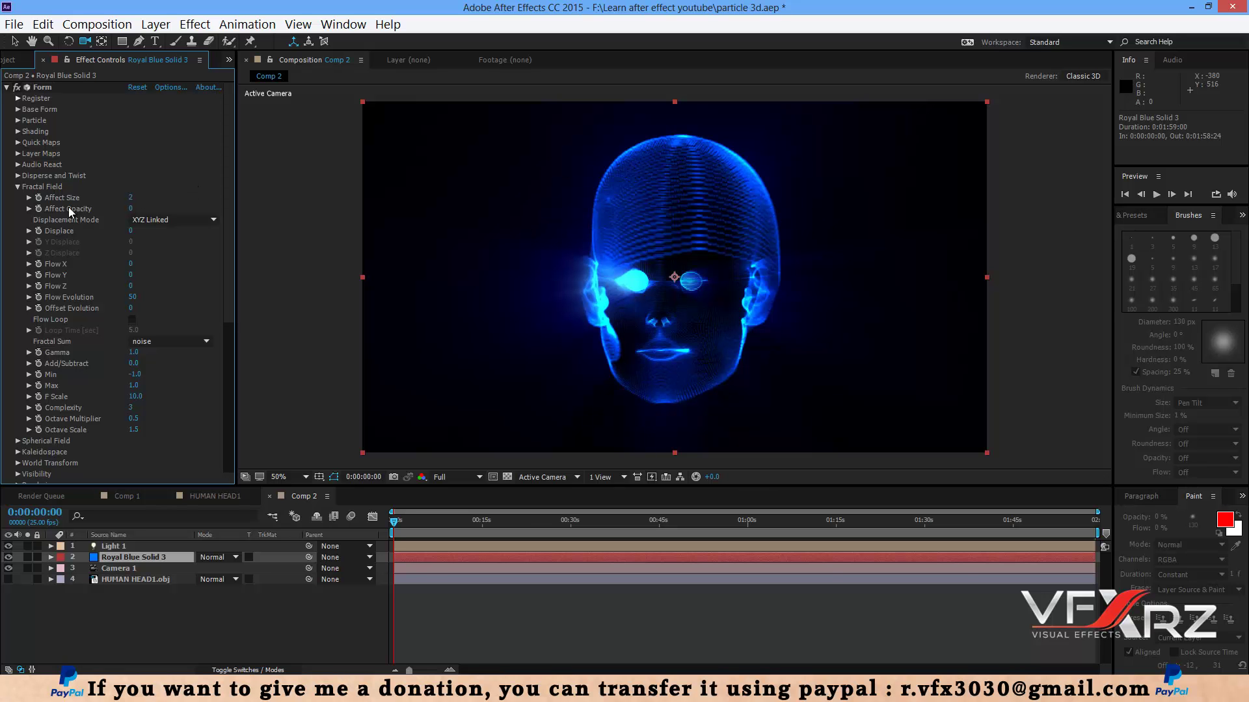
click(134, 209)
text(5)
key(Return)
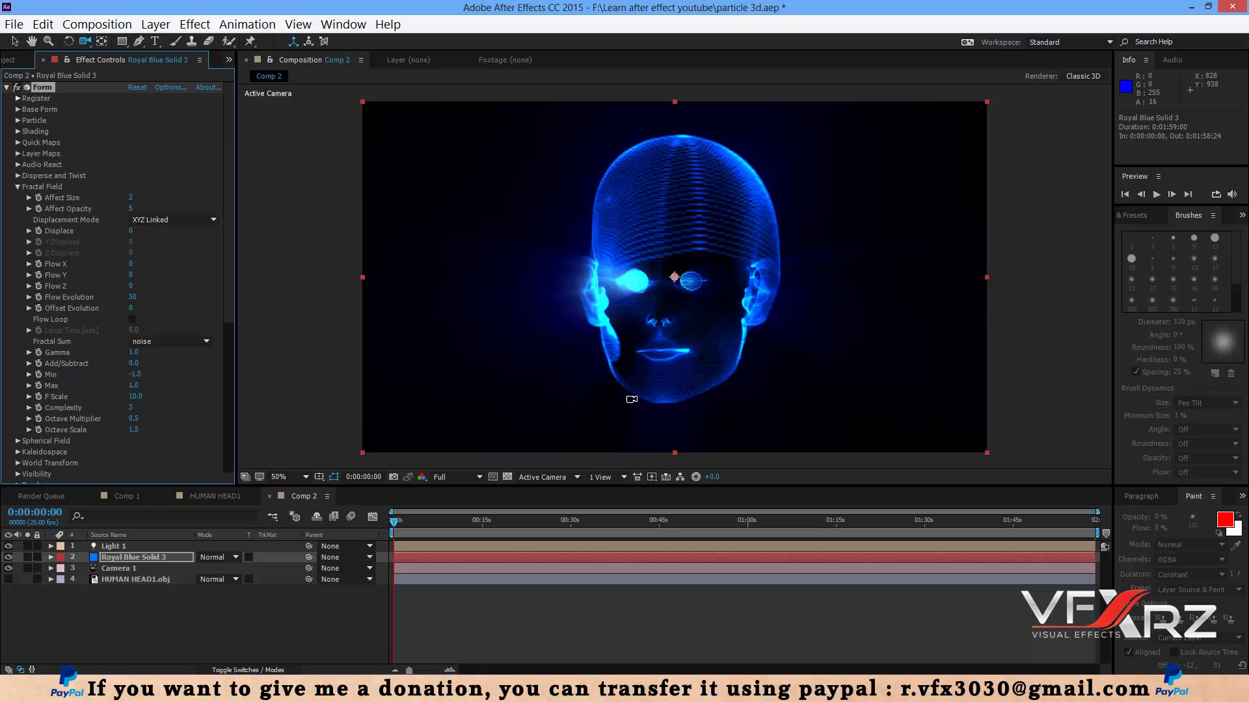
key(space)
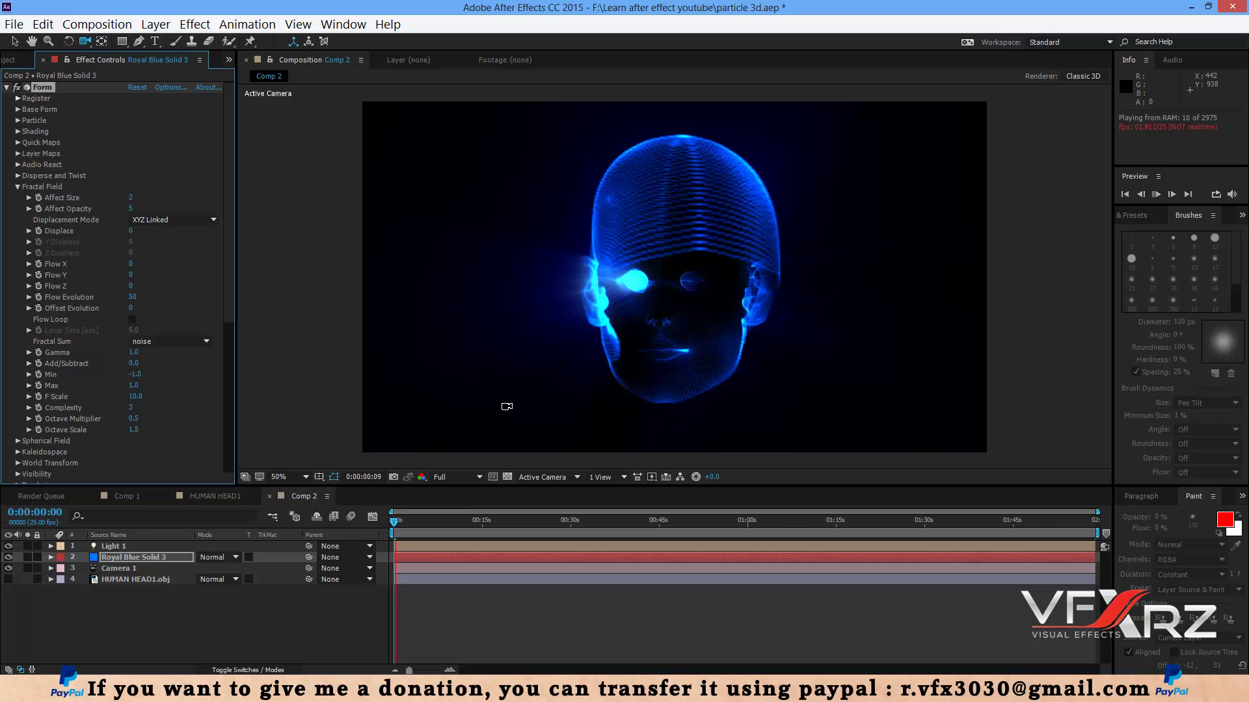
key(equal)
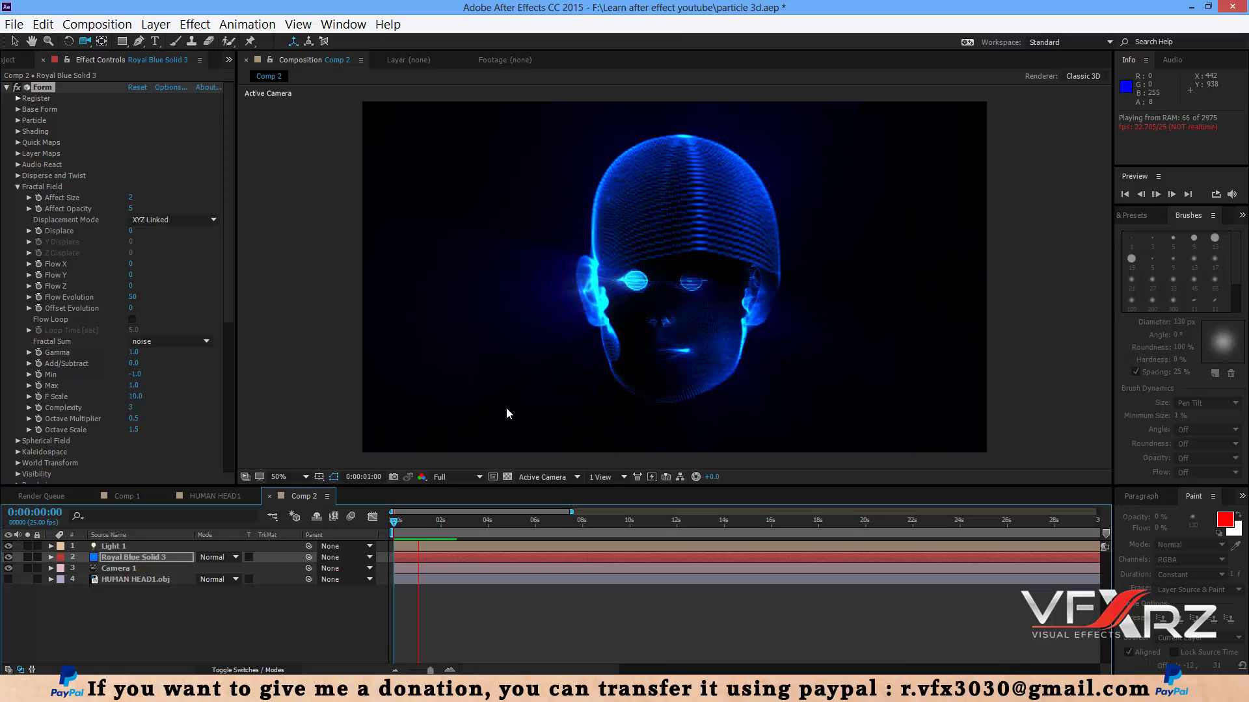
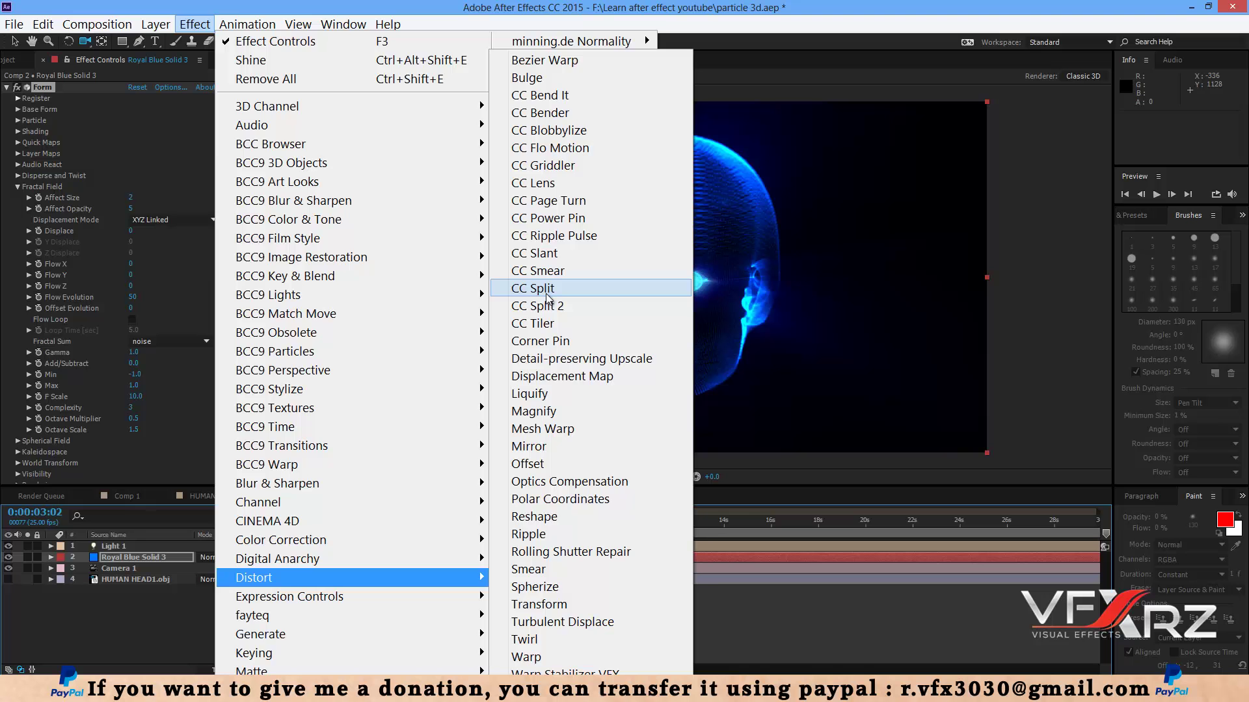
Step: Apply CC Split to the Royal Blue Solid 3 layer, placing Point A at 848, 766 and Point B at 1004, 768 on the mouth corners
click(547, 289)
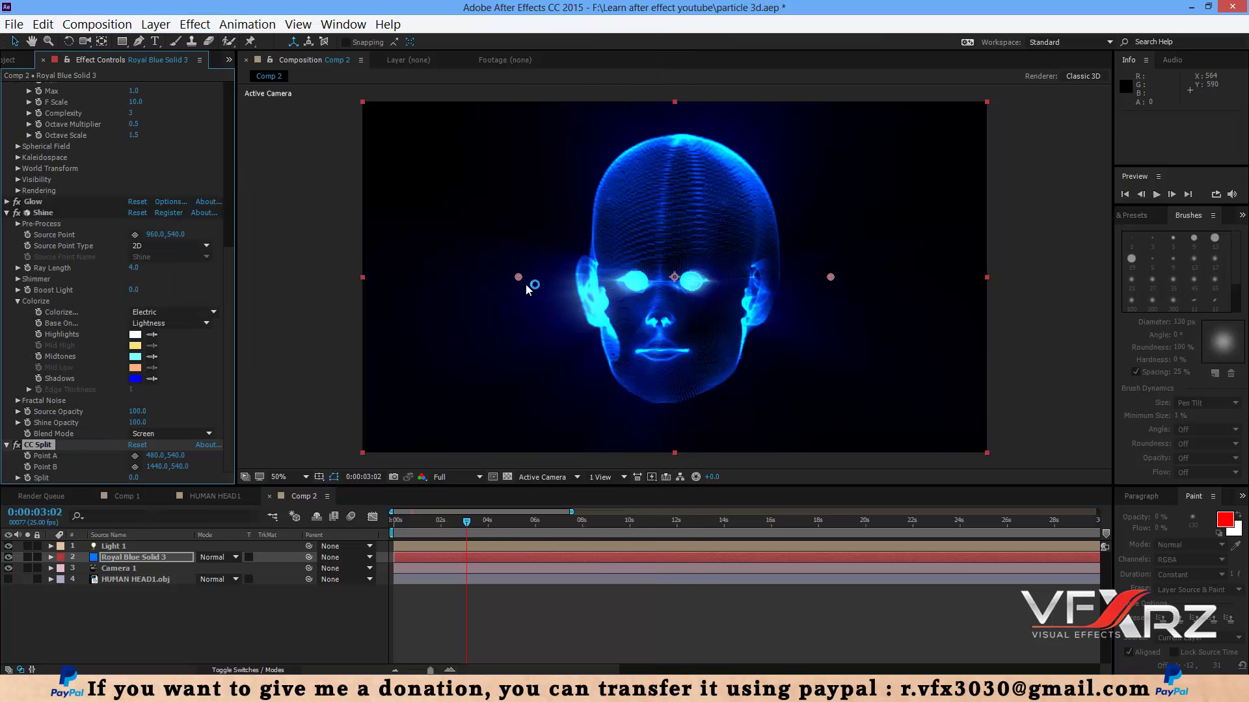
drag(518, 277, 639, 351)
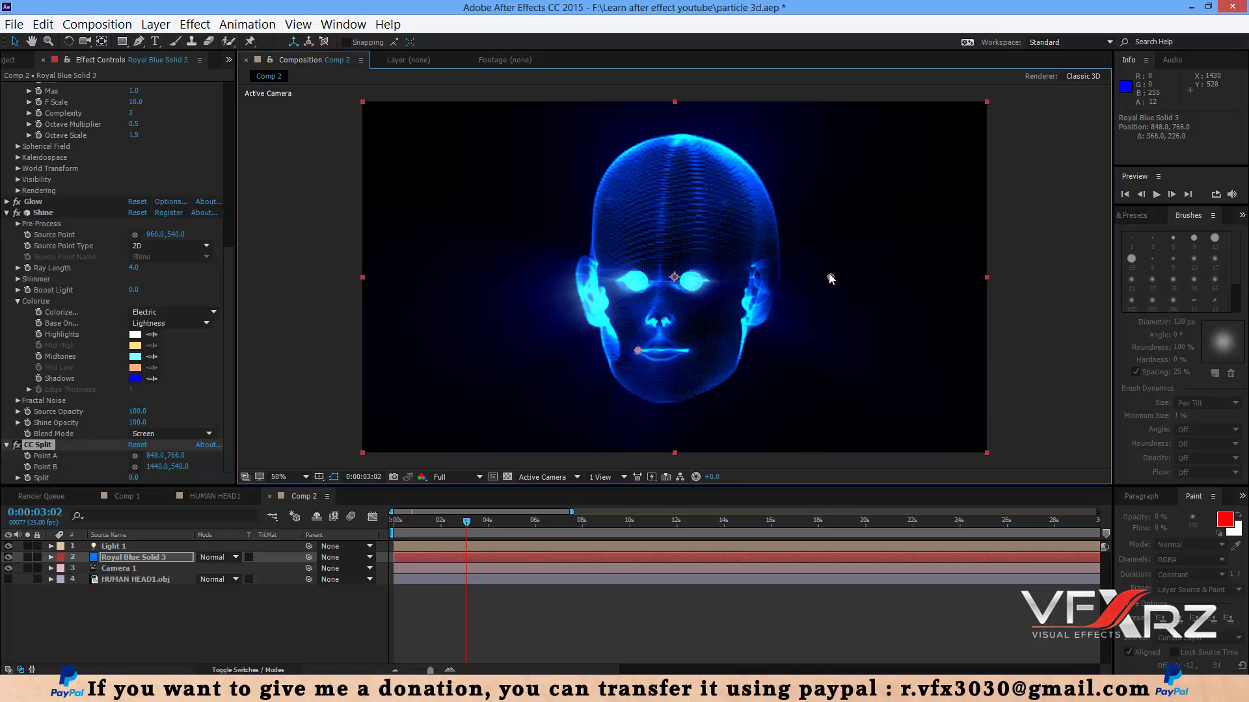
drag(830, 277, 688, 353)
Step: Keyframe CC Split's Split value at 0 on the first frame and 14 at 0:00:00:10
drag(450, 520, 394, 532)
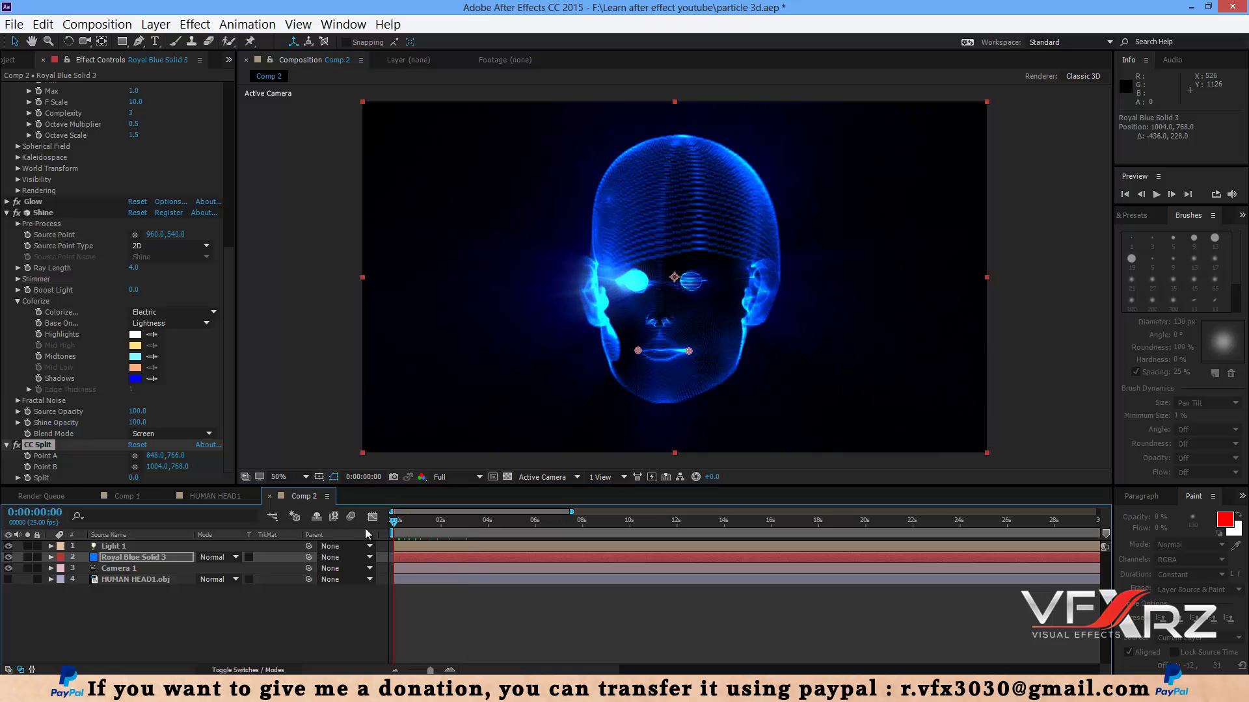
click(18, 478)
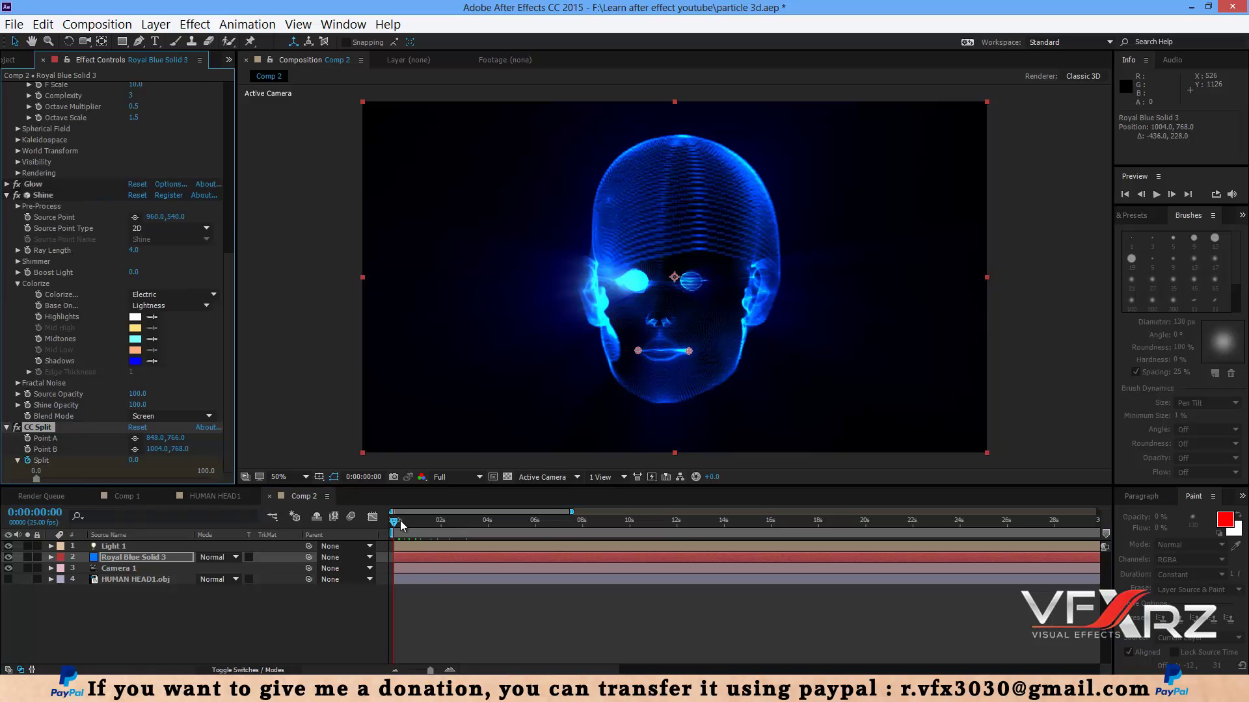
click(449, 669)
click(450, 670)
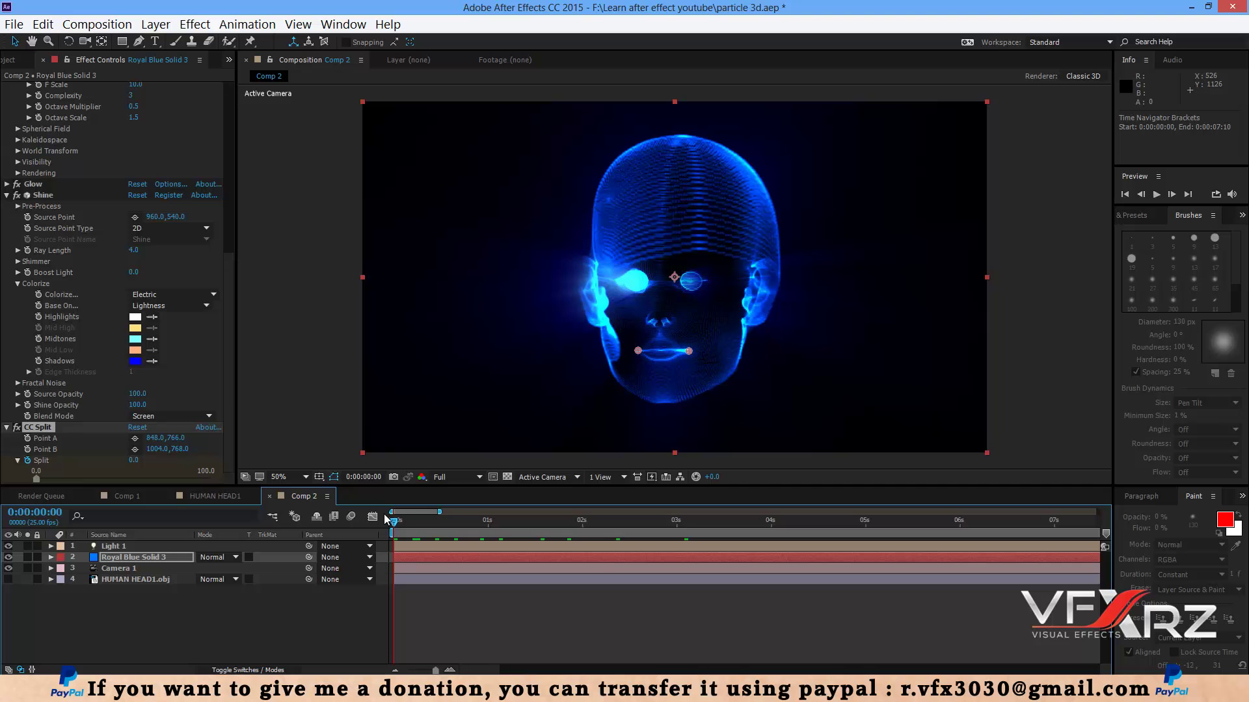
drag(397, 524, 432, 523)
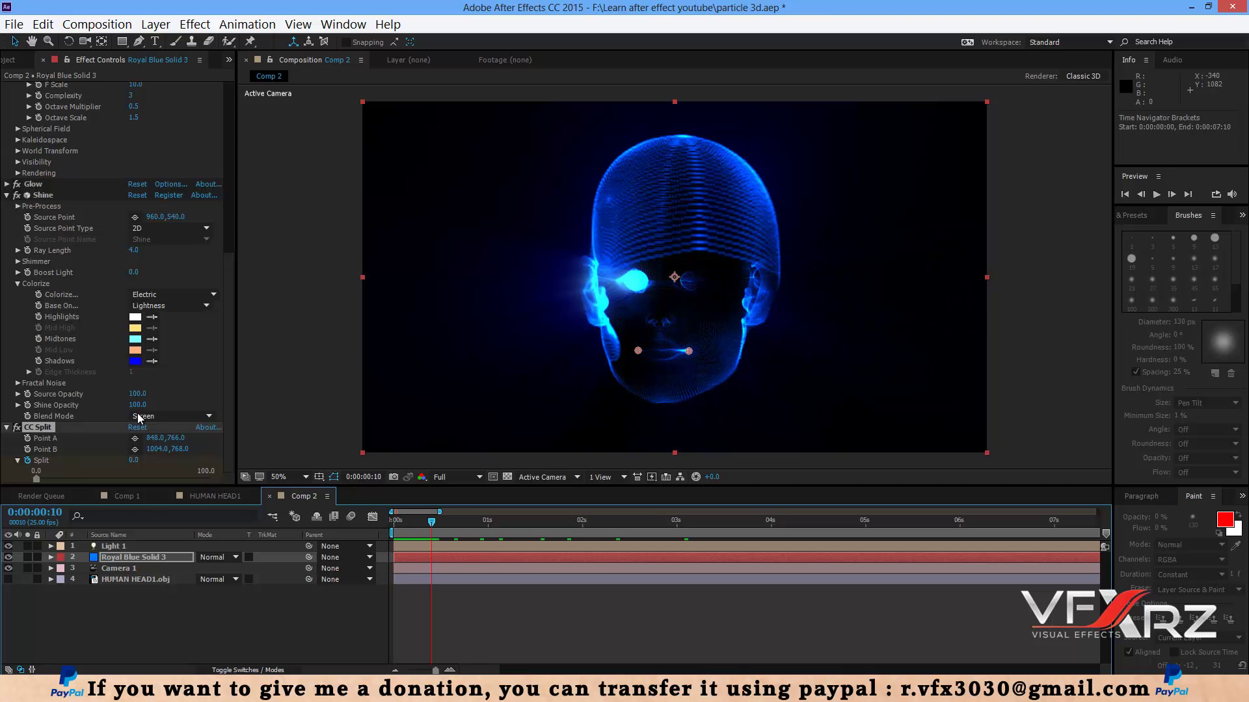
drag(133, 459, 141, 460)
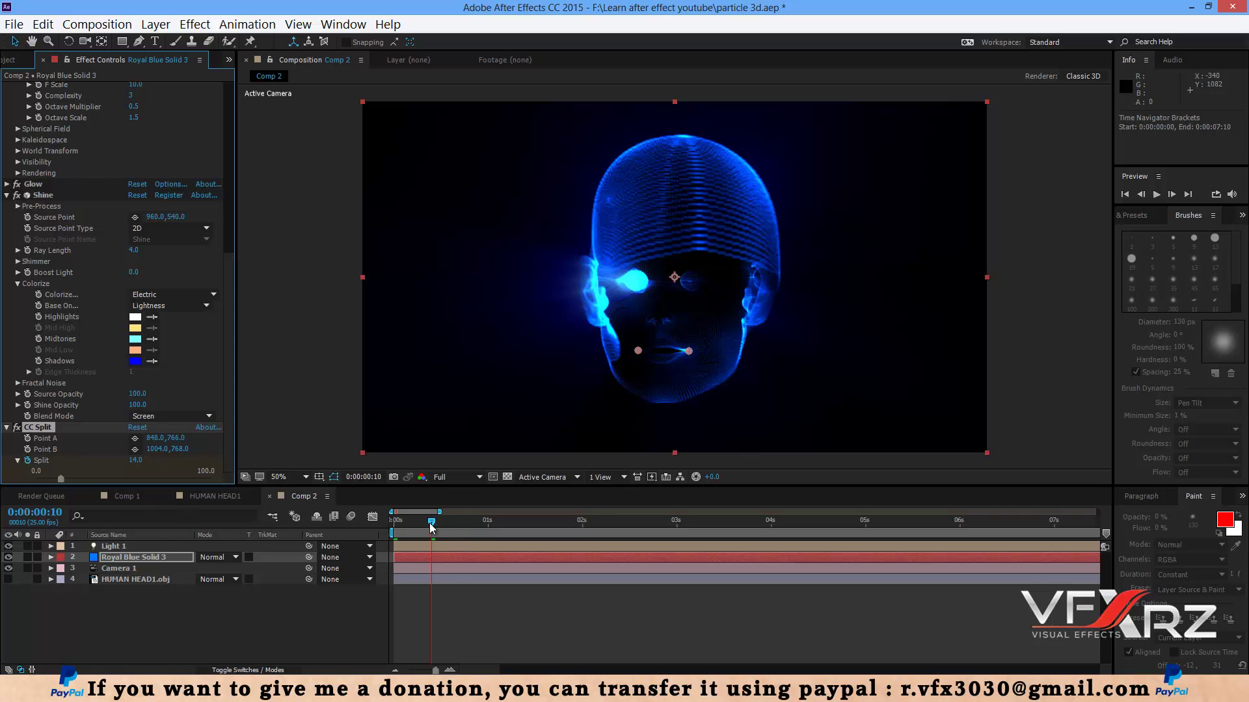
Step: Keyframe CC Split's Split value at 0 at 0:00:00:13 and 37 at 0:00:00:17
drag(432, 520, 443, 521)
drag(132, 461, 124, 467)
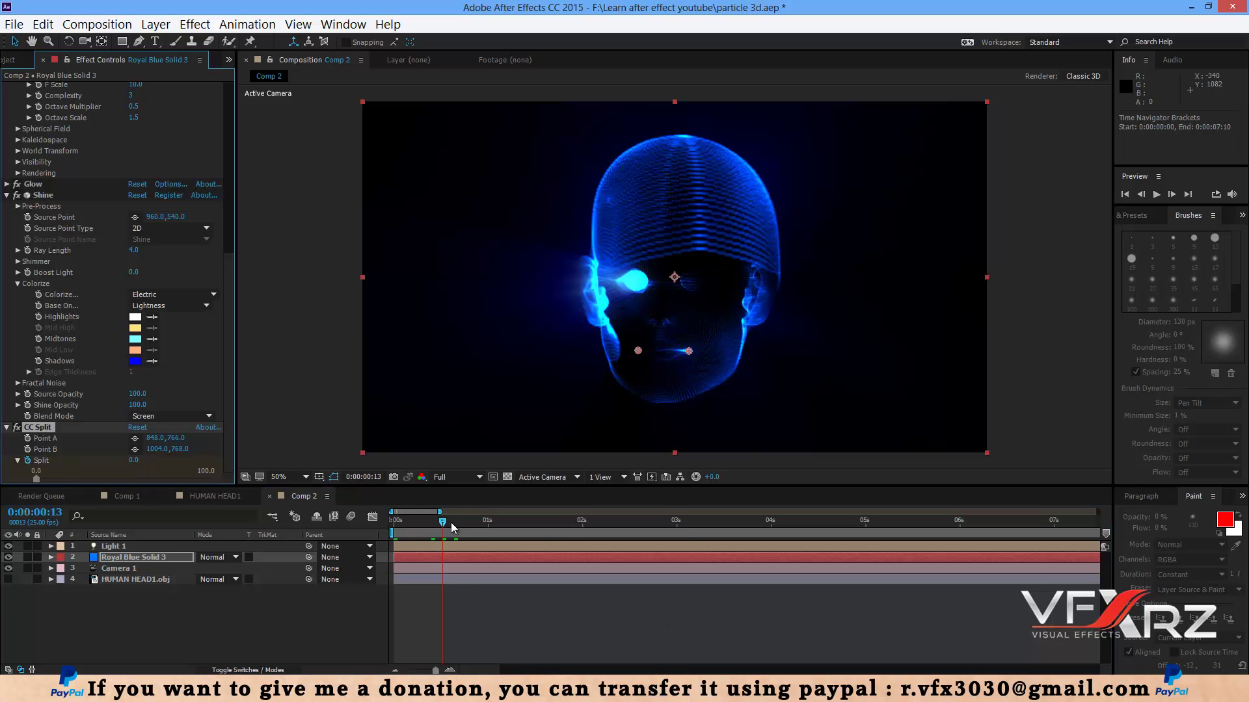
drag(452, 521, 458, 522)
drag(129, 460, 158, 461)
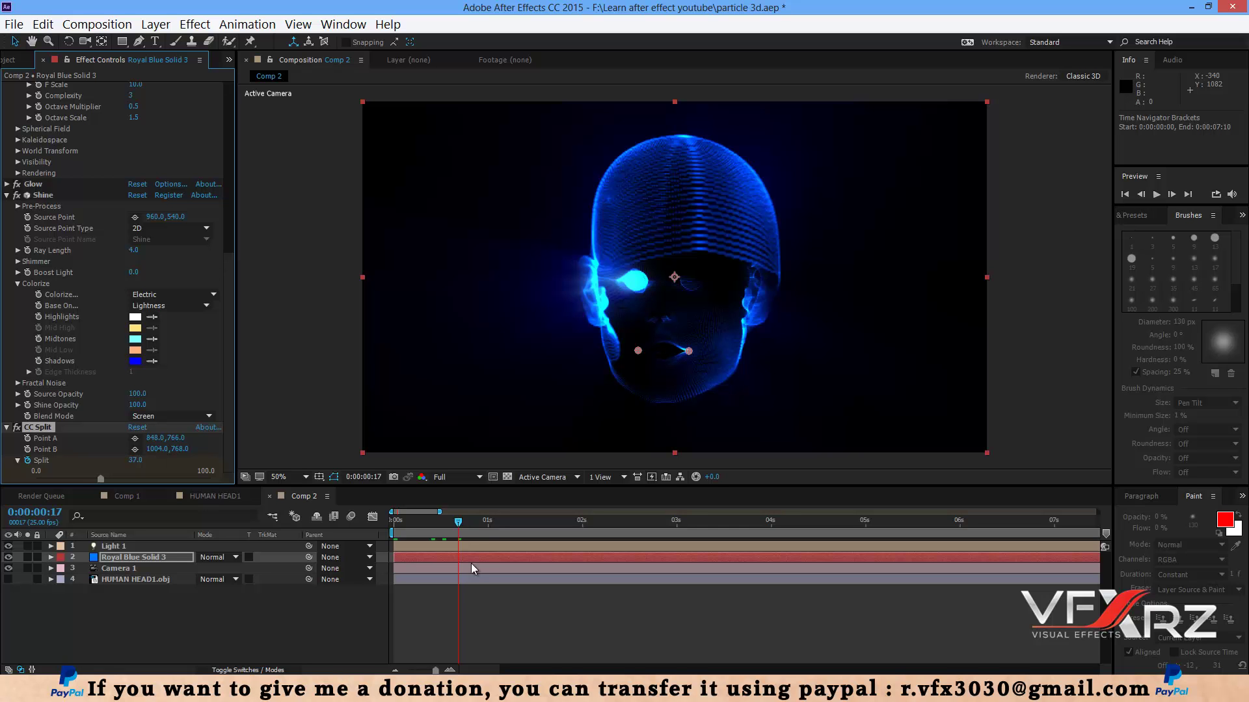
Step: Add Split keyframes of 0 at 0:00:00:23 and 37 at 0:00:01:03
drag(461, 527, 483, 524)
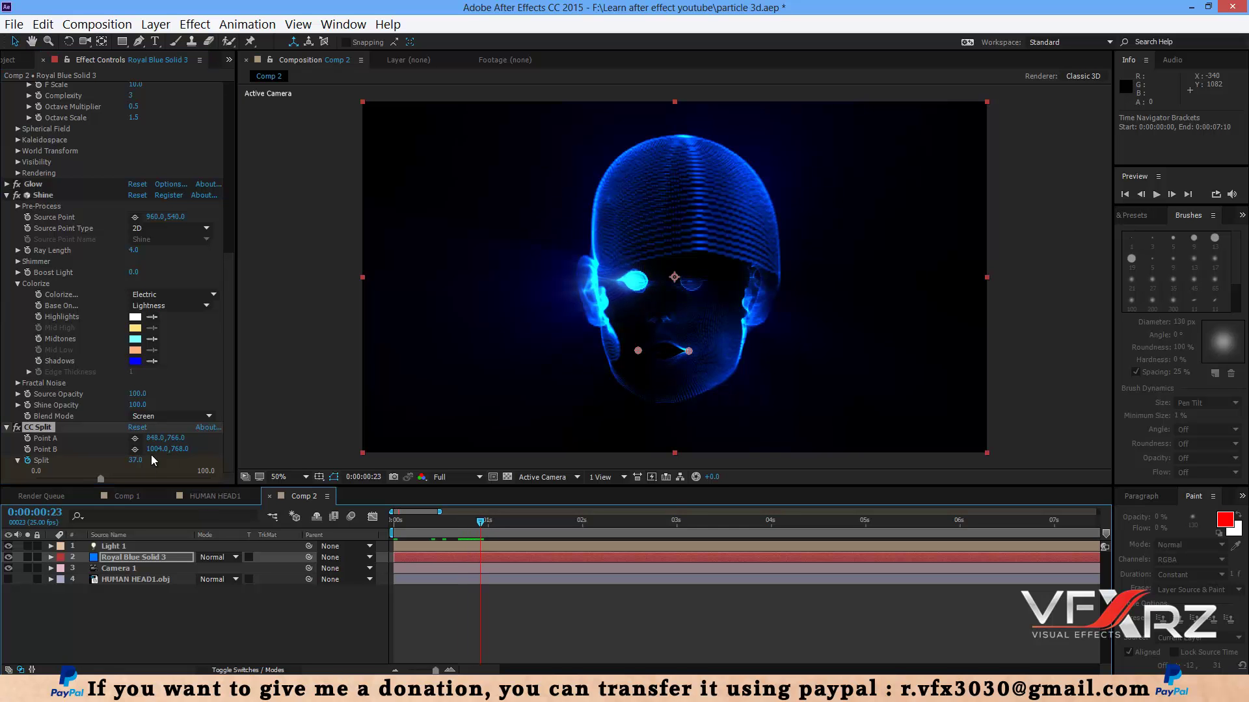
drag(139, 461, 111, 466)
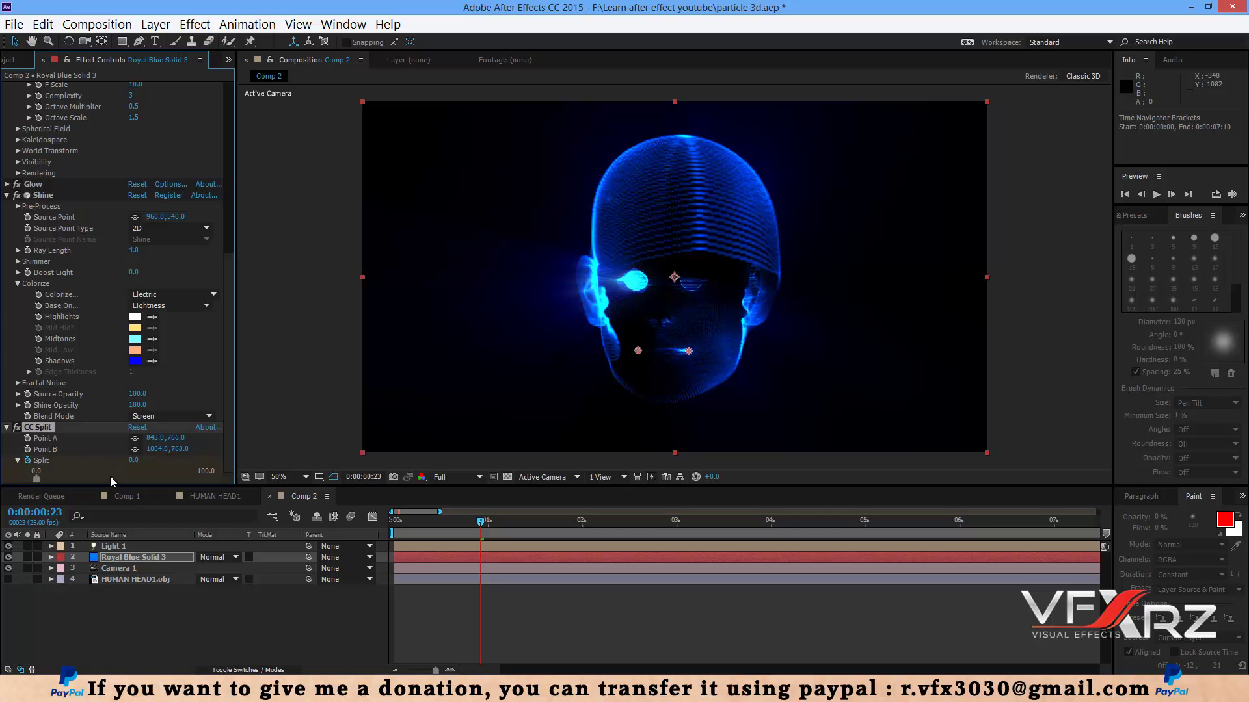
drag(479, 530, 499, 522)
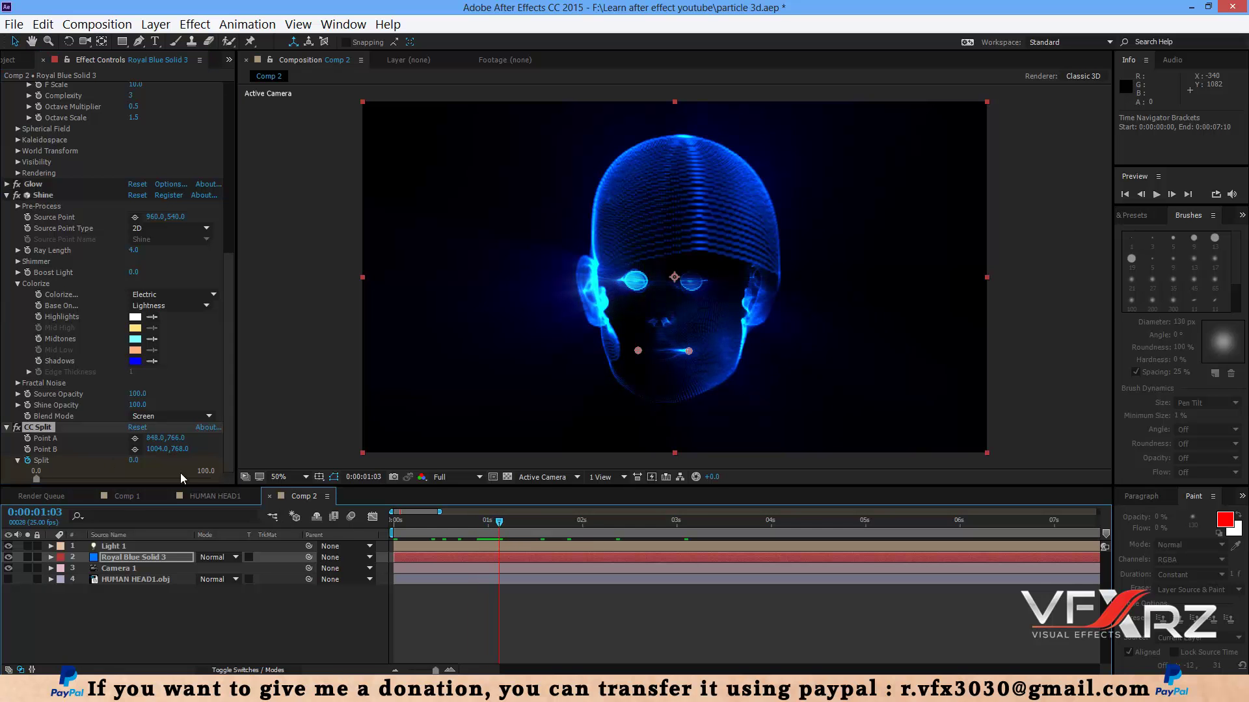
drag(131, 463, 167, 466)
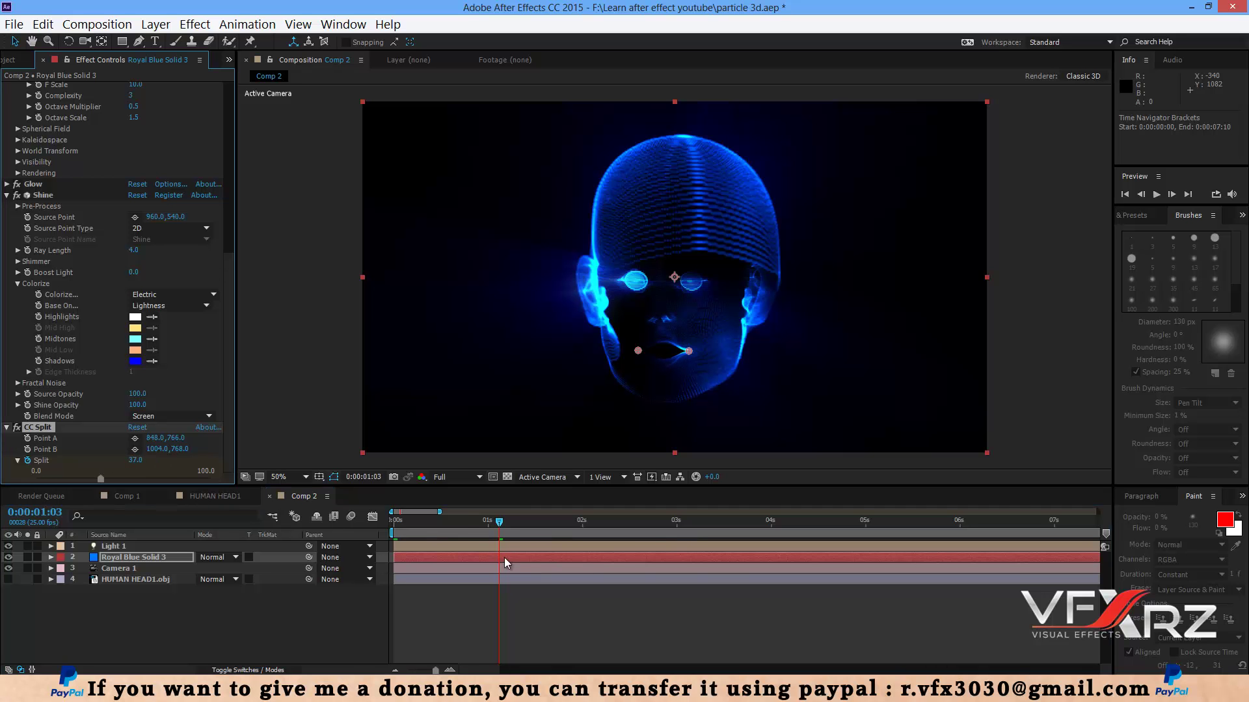
Step: End the work area at 0:00:01:05 and preview the mouth animation, returning to the first frame
drag(505, 522, 507, 523)
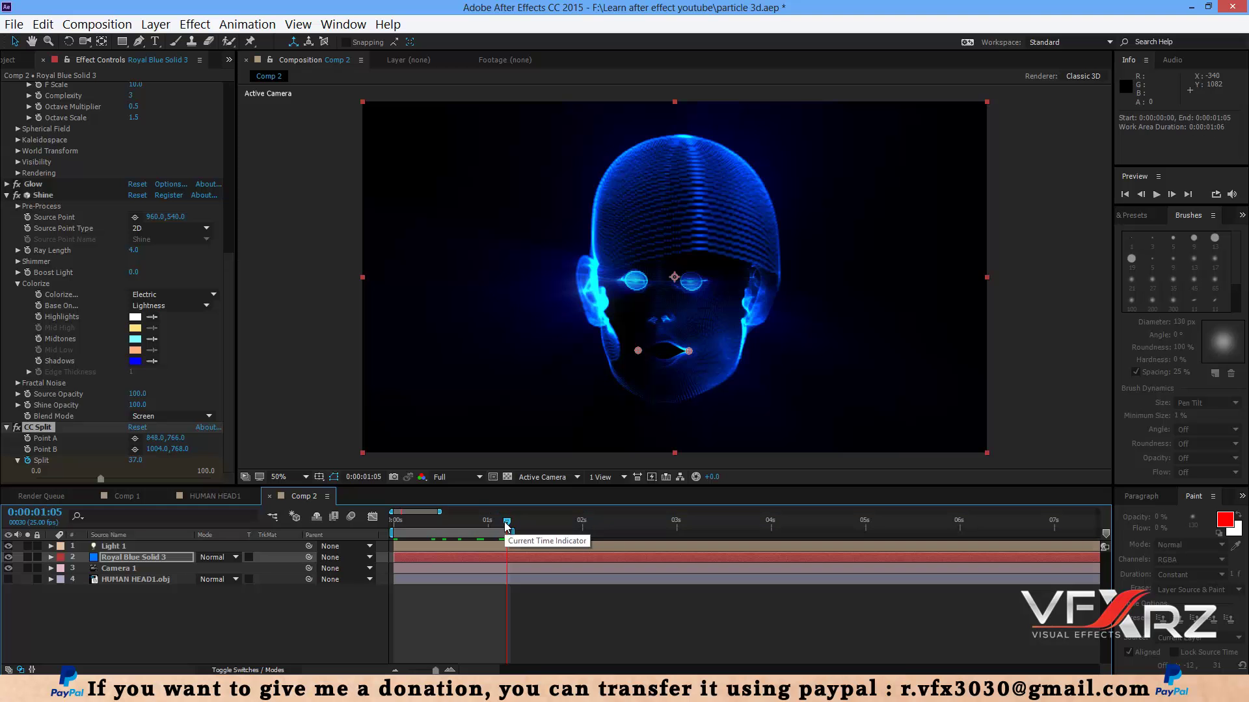
key(space)
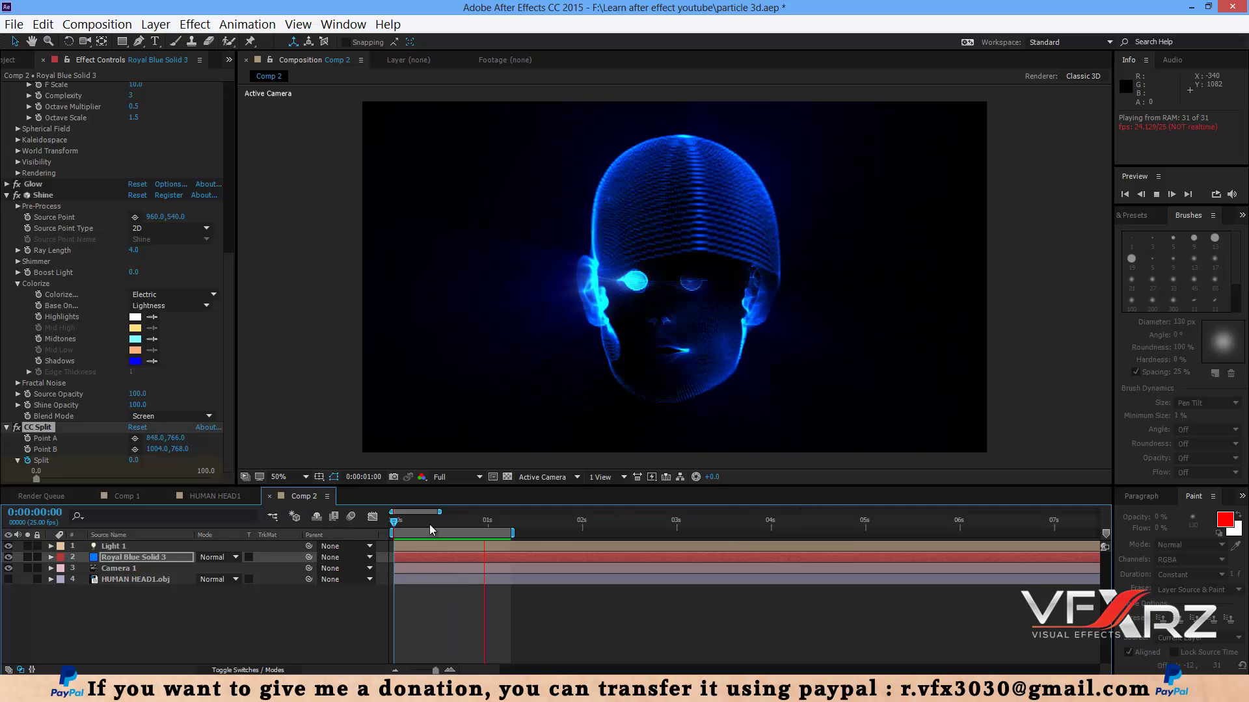
key(space)
drag(446, 524, 485, 520)
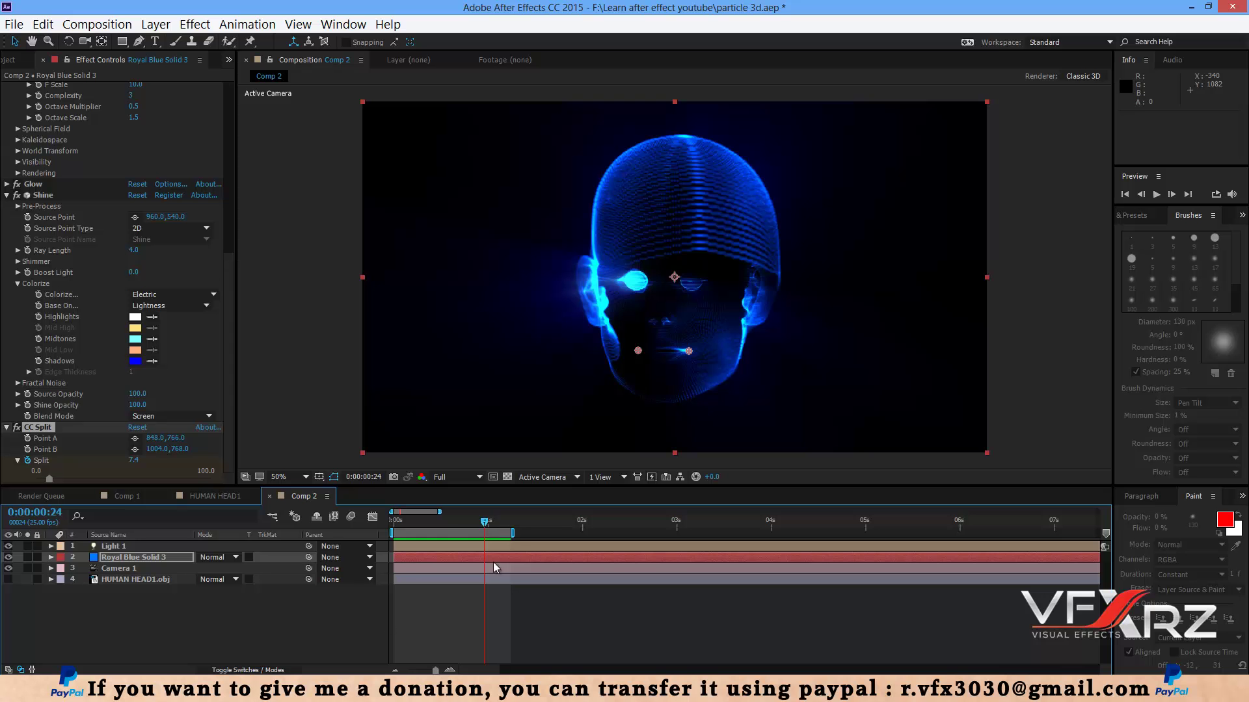
drag(471, 519, 384, 528)
scroll(468, 232, up, 6)
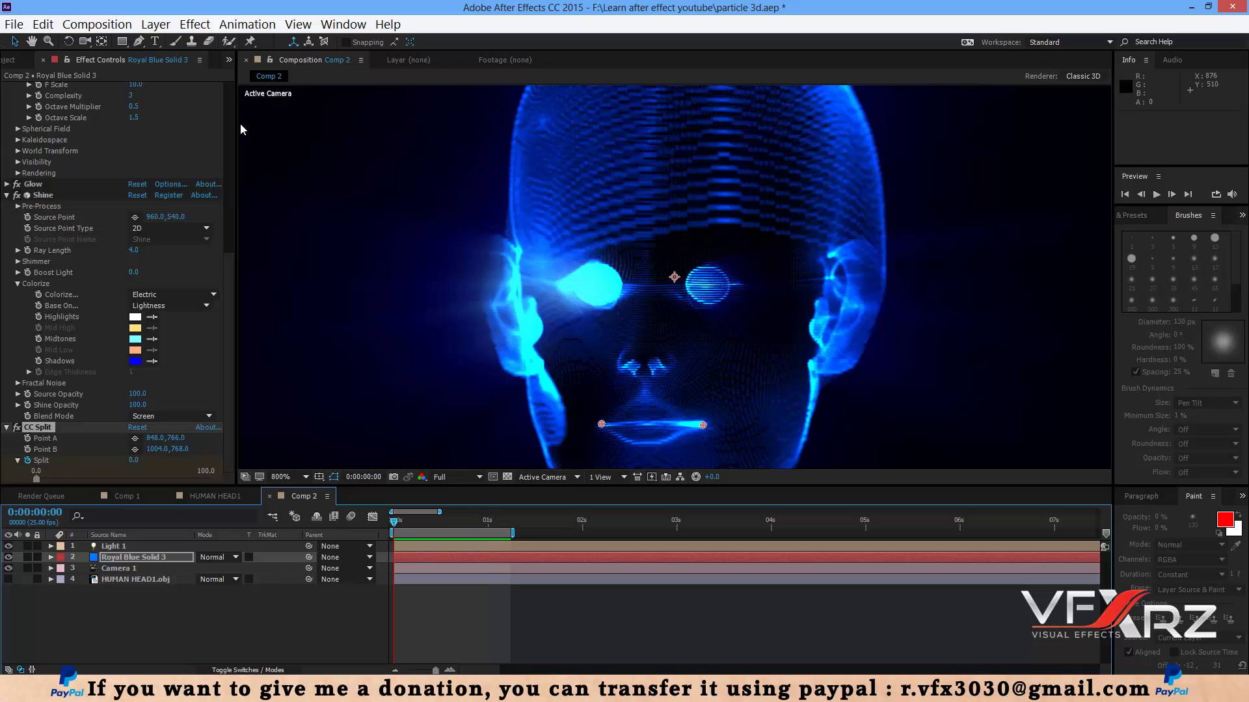
scroll(477, 232, down, 6)
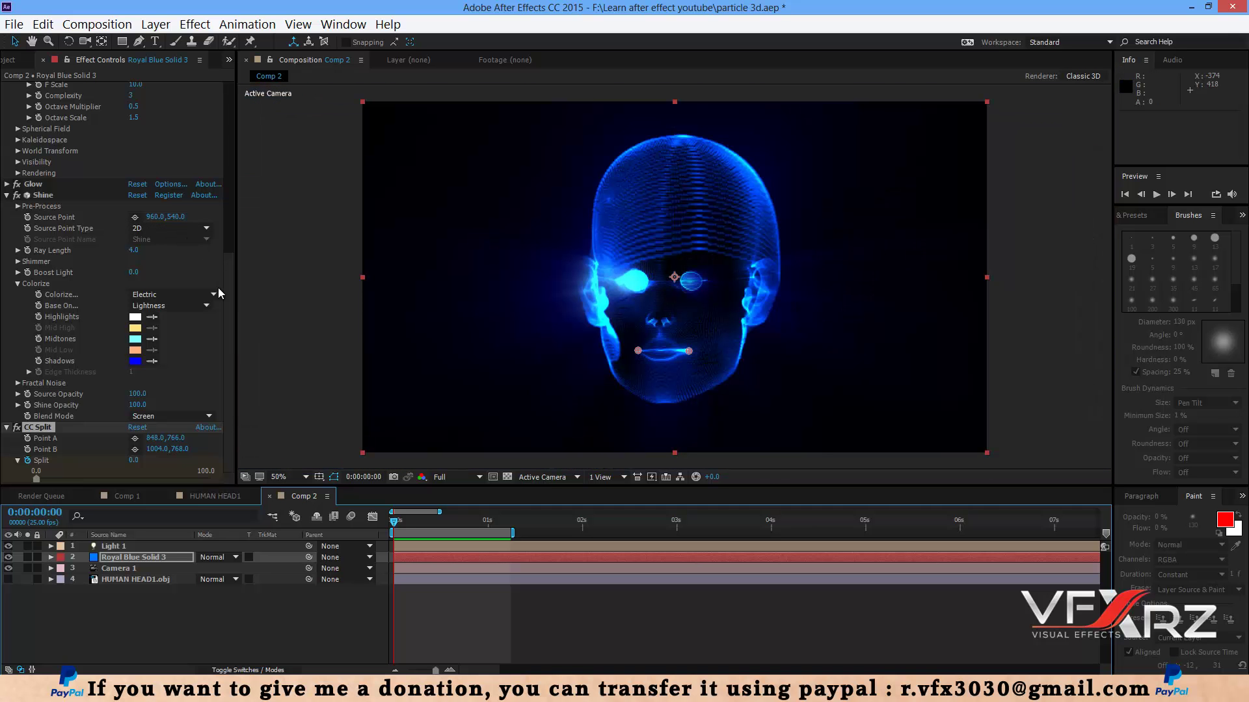
Step: Set Form's Disperse to 36 under Disperse and Twist and keyframe it on the first frame
scroll(217, 150, up, 9)
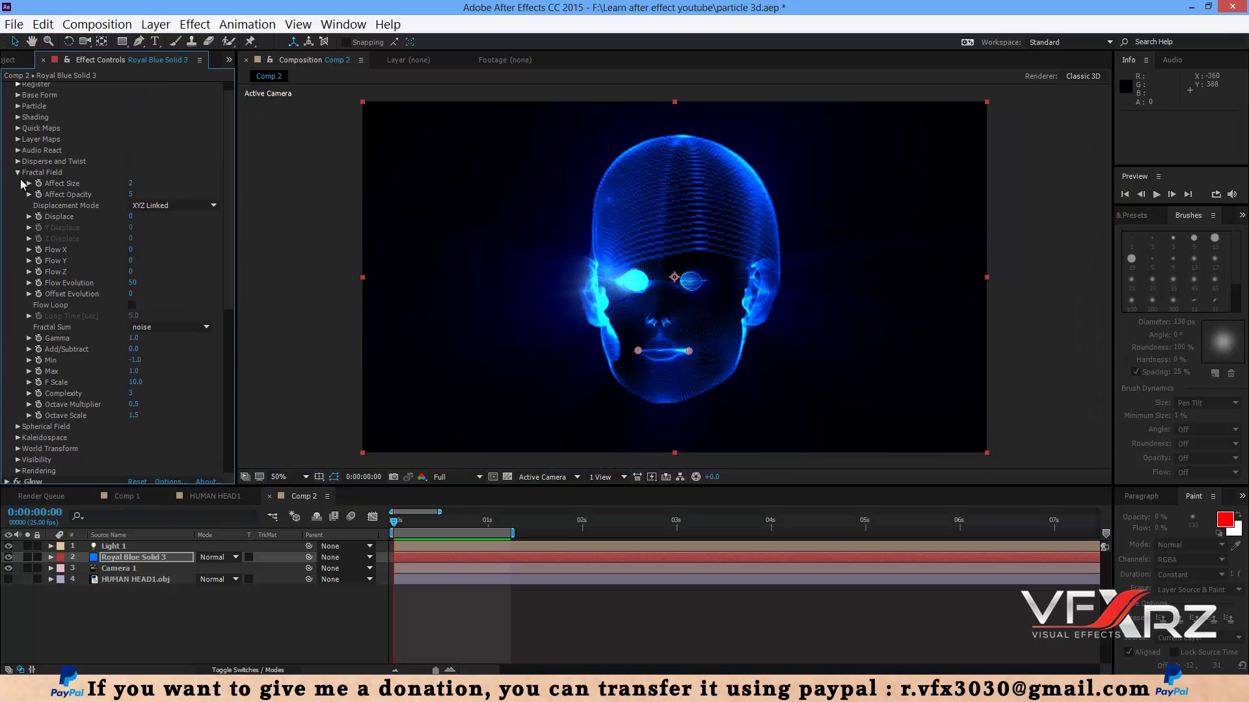
click(19, 174)
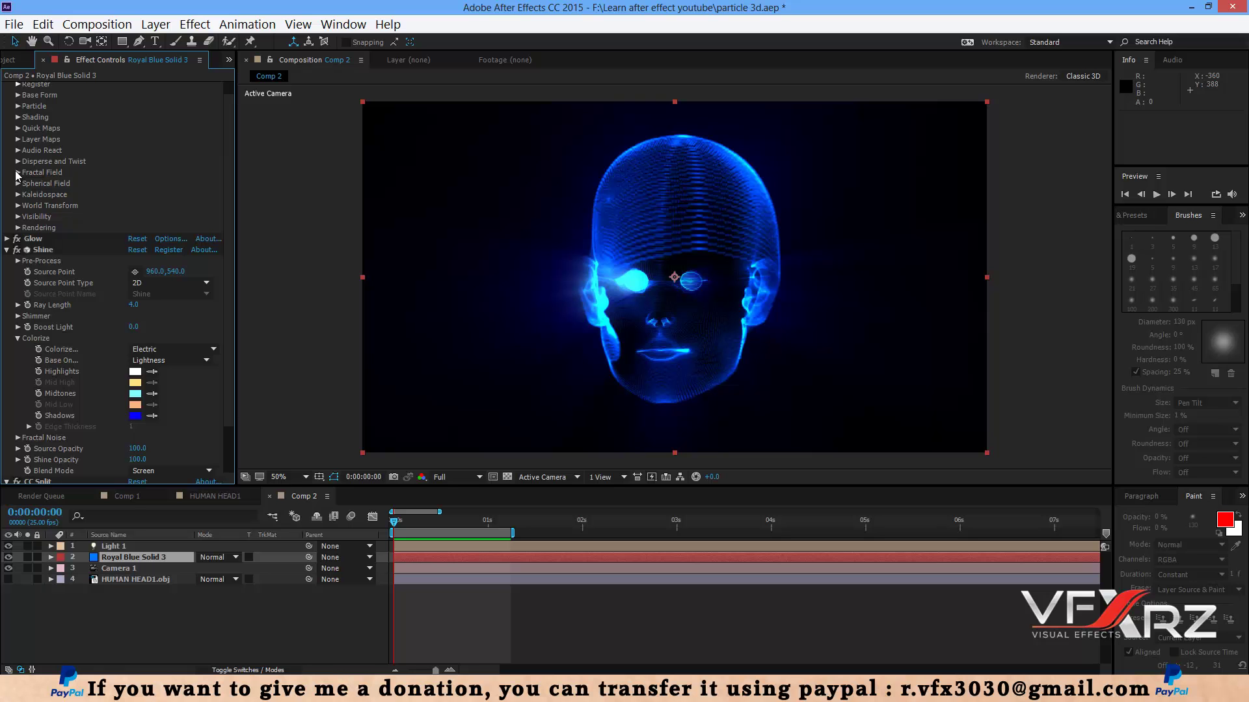
click(18, 162)
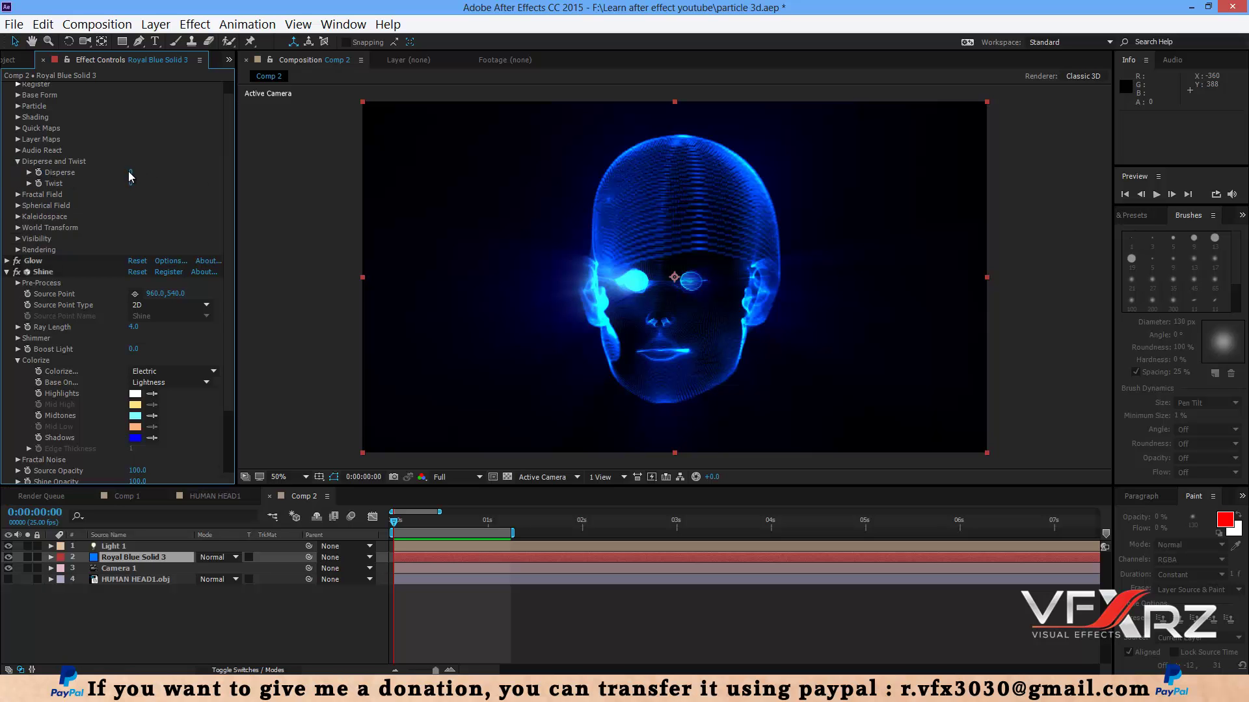
drag(130, 172, 155, 169)
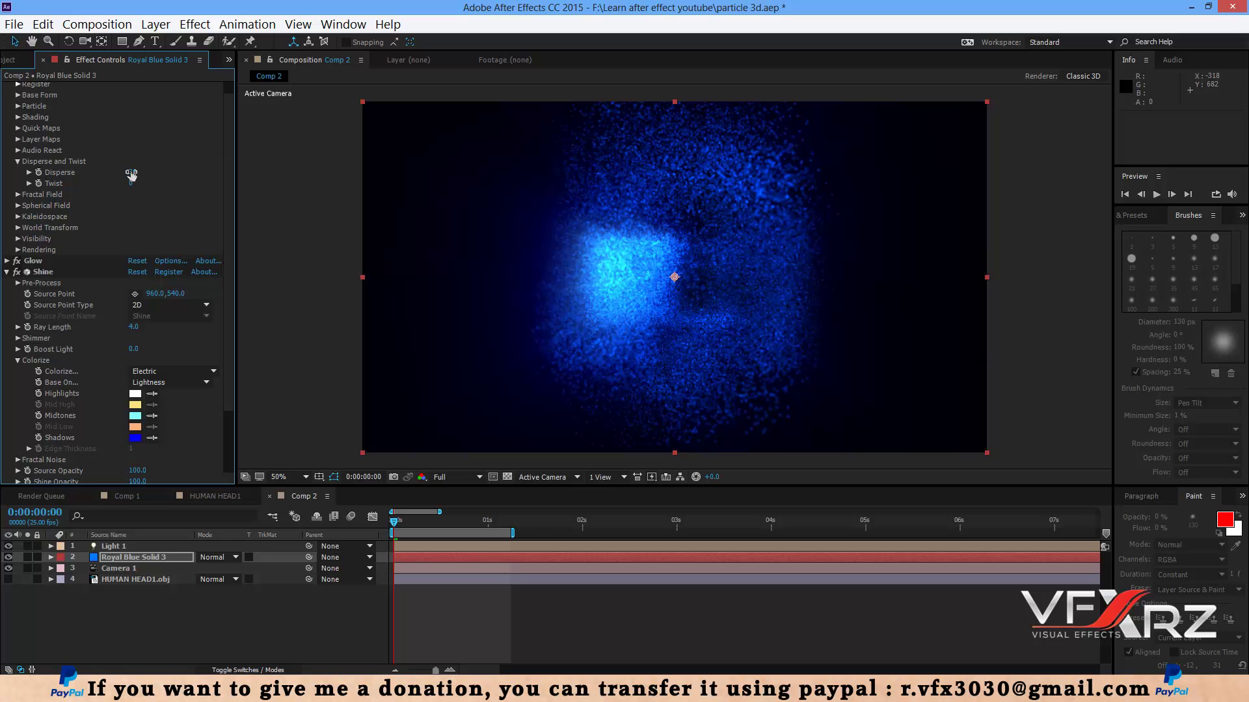
click(39, 173)
Step: Keyframe Form's Disperse at 0 at 0:00:00:05 and preview the particles assembling into the head
drag(395, 524, 414, 519)
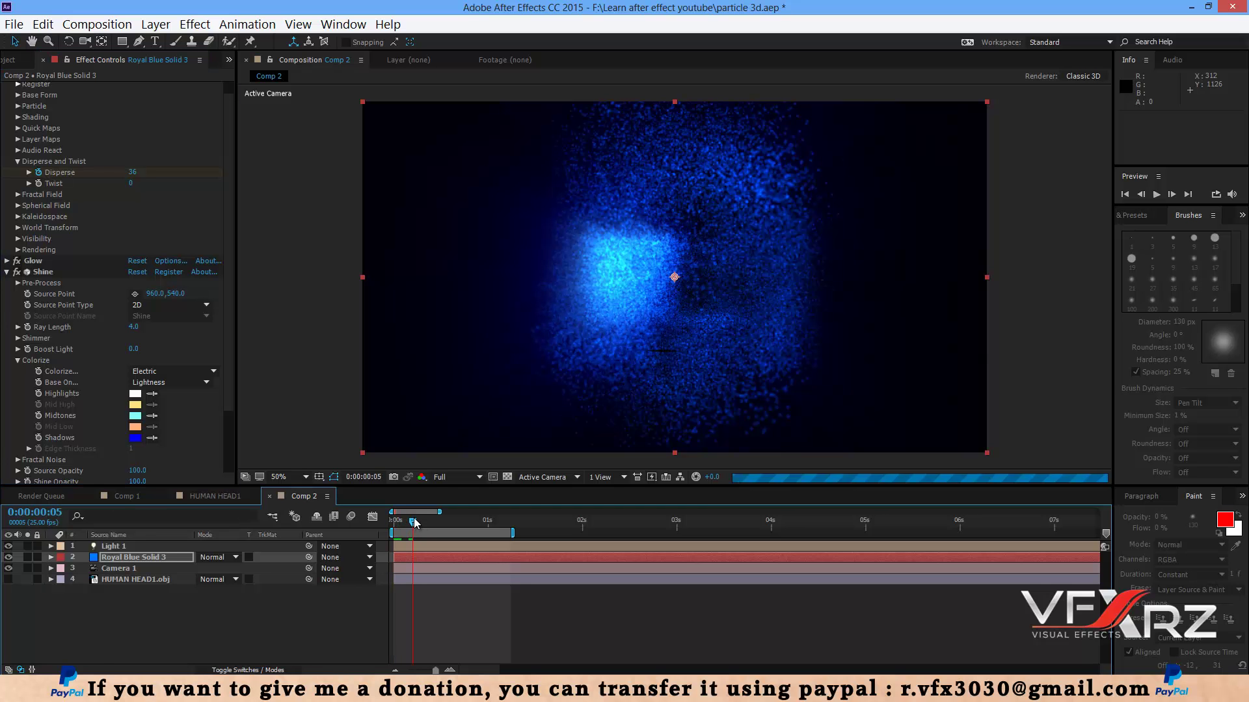
click(130, 174)
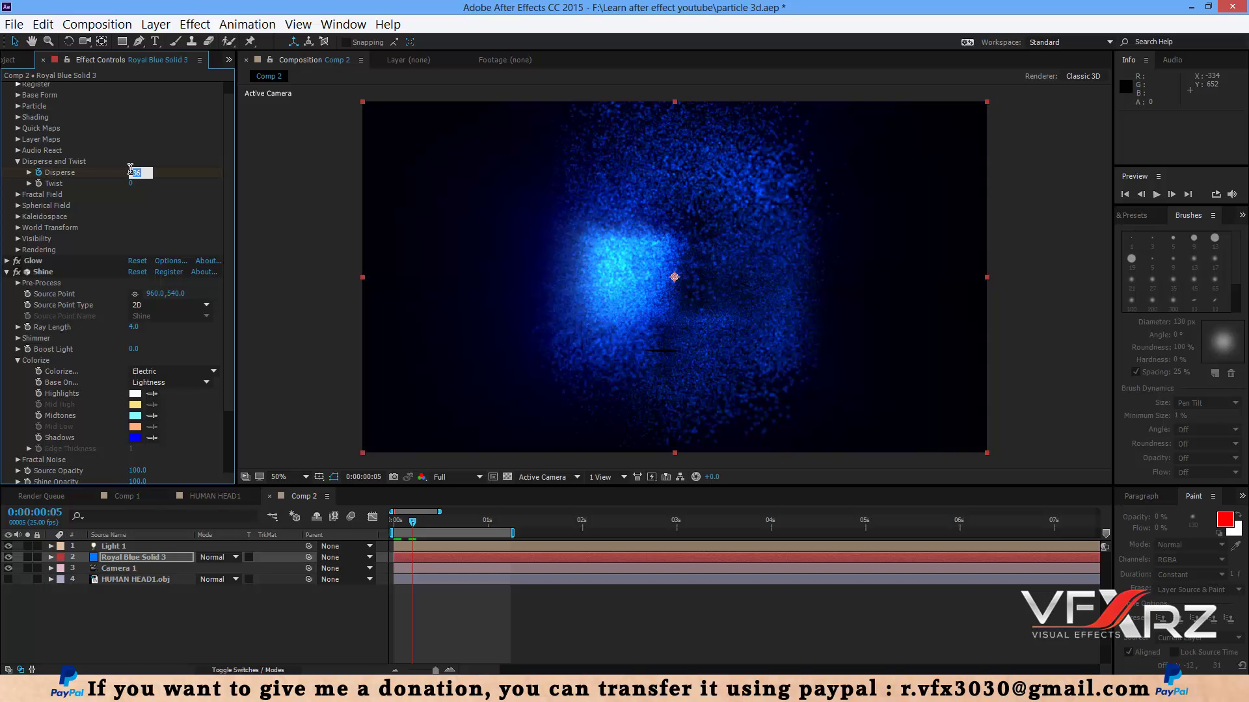
text(0)
key(Return)
click(363, 527)
key(space)
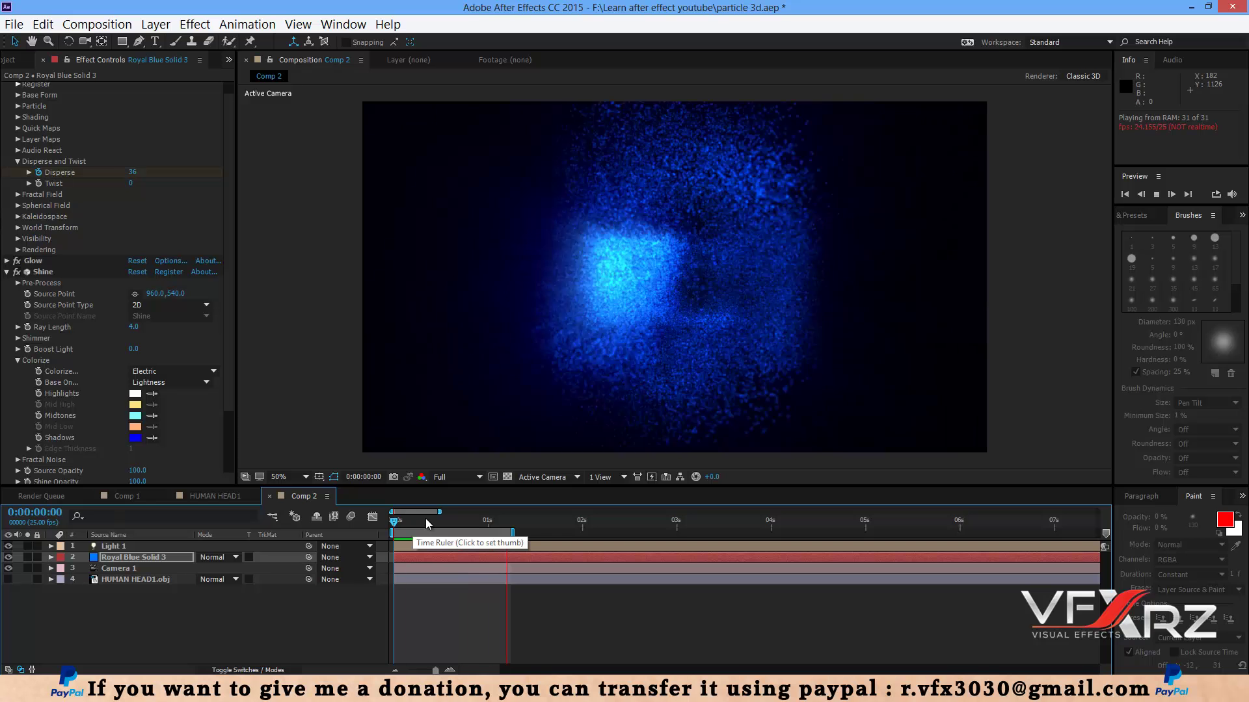
click(404, 519)
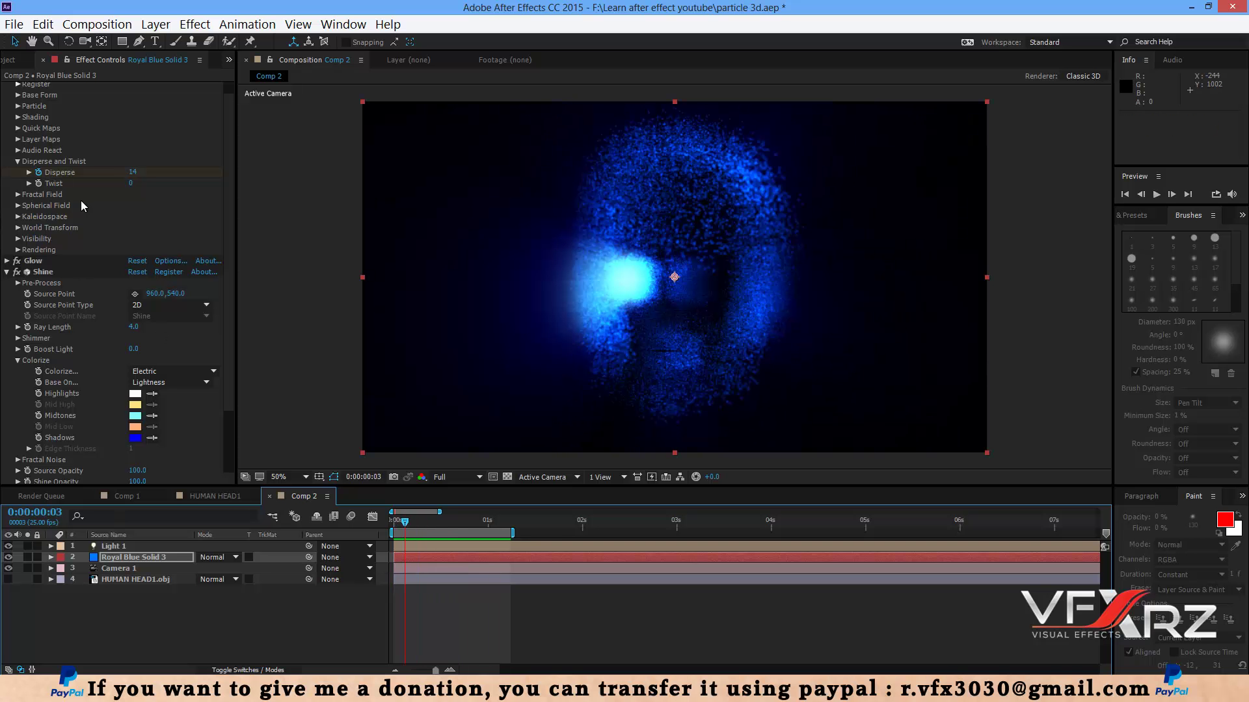
Step: Raise Form's Fractal Field Displace to 138 and keyframe it on the first frame
scroll(81, 200, up, 2)
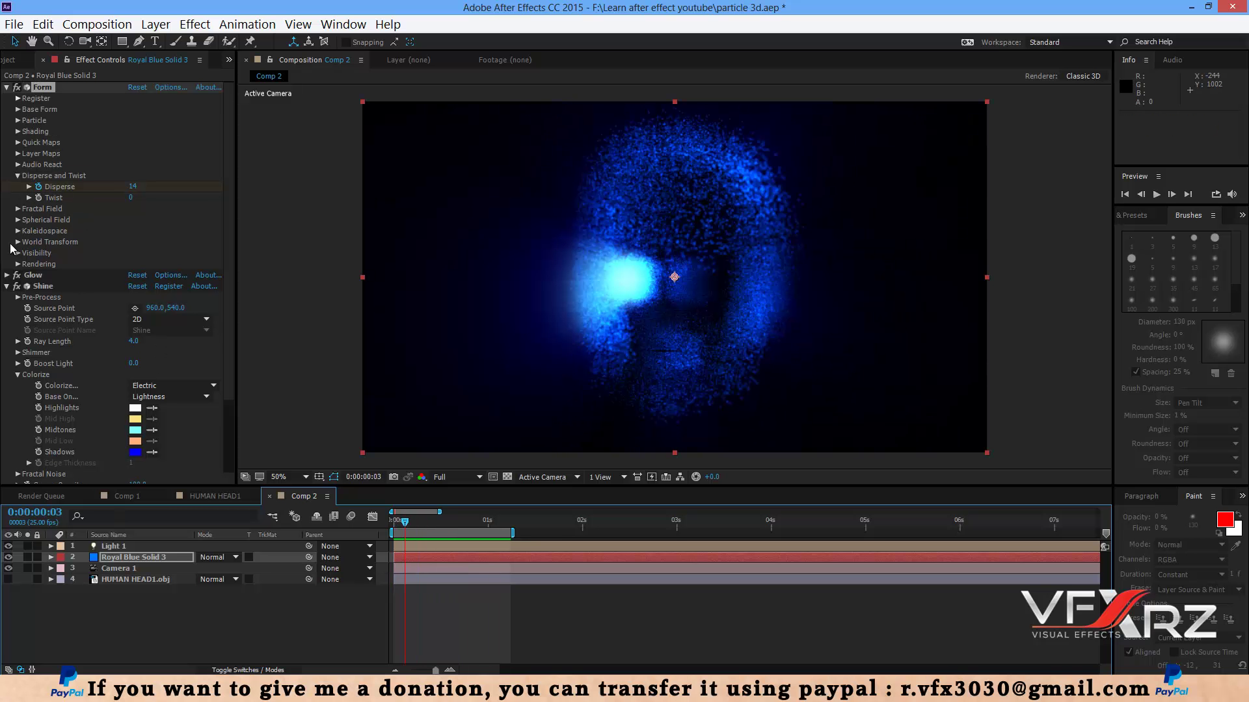
click(18, 209)
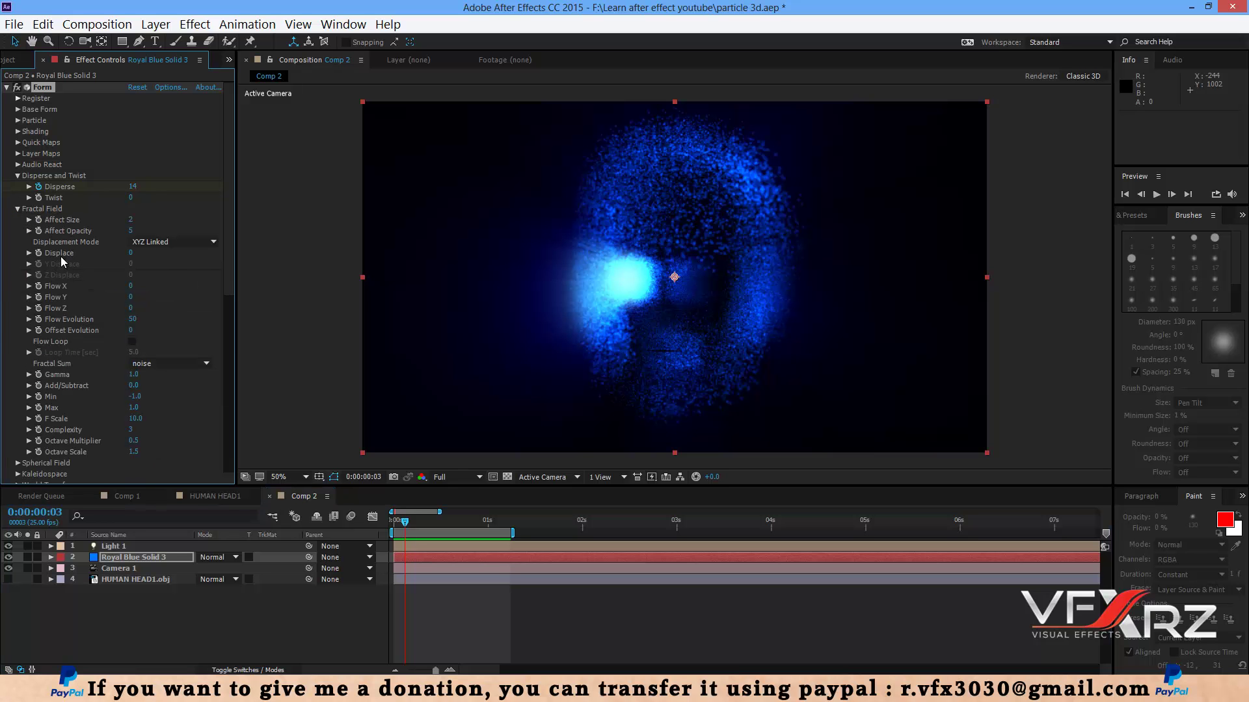
drag(130, 253, 215, 253)
click(131, 251)
text(-3)
key(Return)
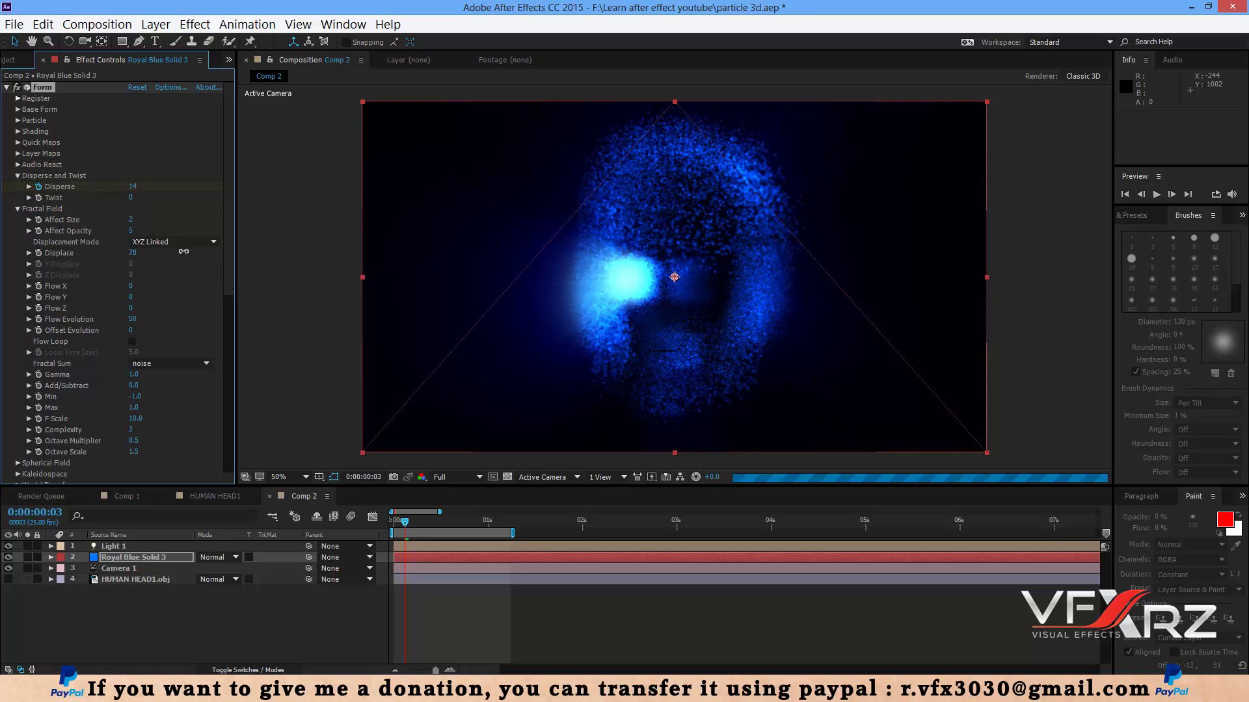
drag(420, 524, 380, 544)
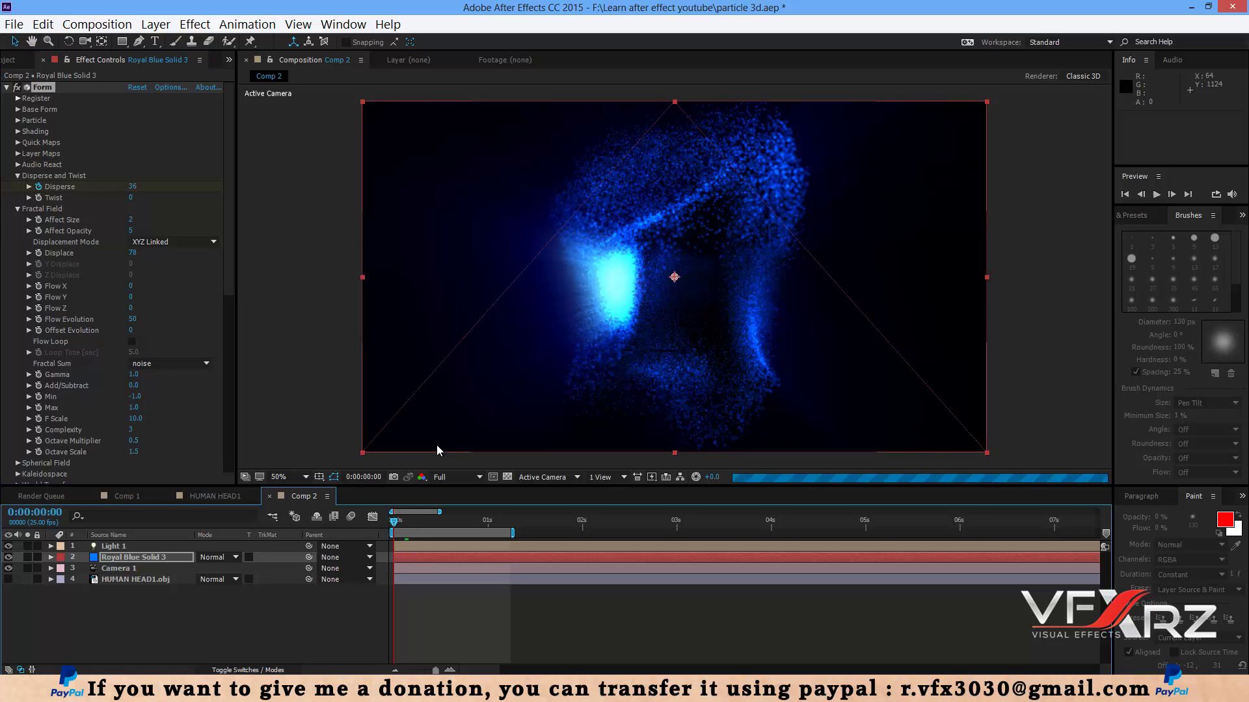
drag(133, 252, 173, 255)
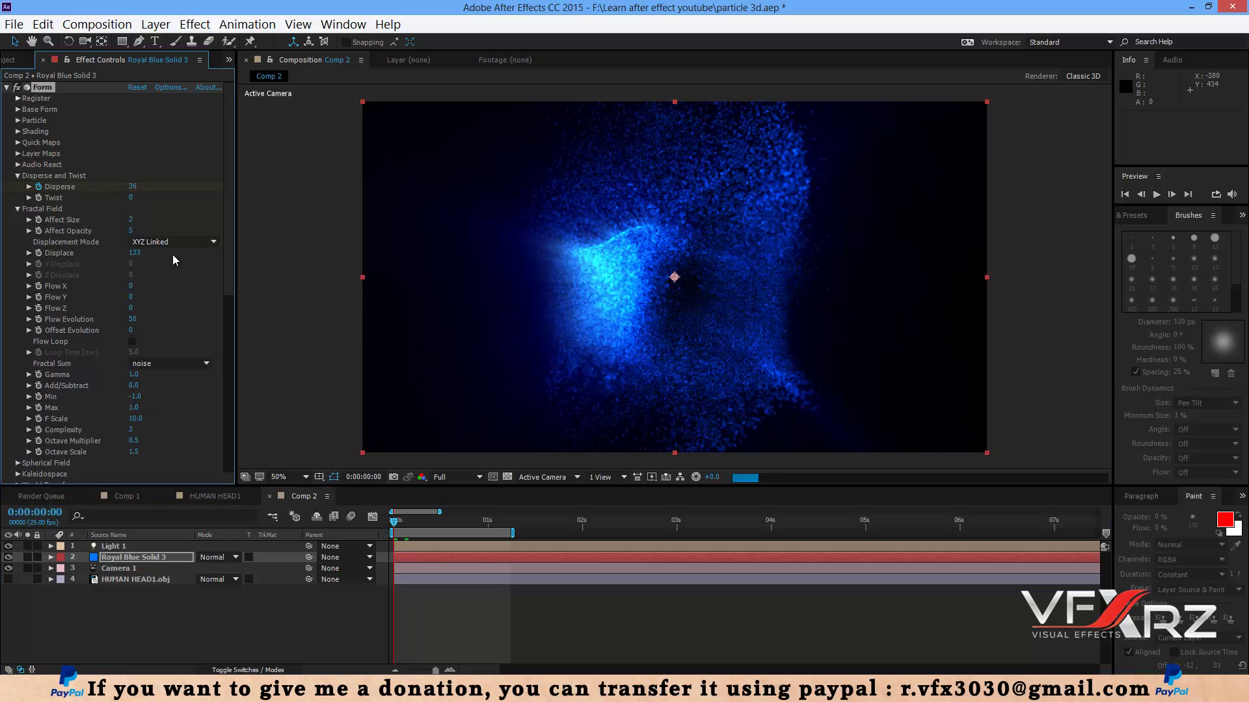
click(39, 253)
Step: Keyframe Form's Fractal Field Displace at 0 at 0:00:00:04 and preview the head's formation
click(410, 526)
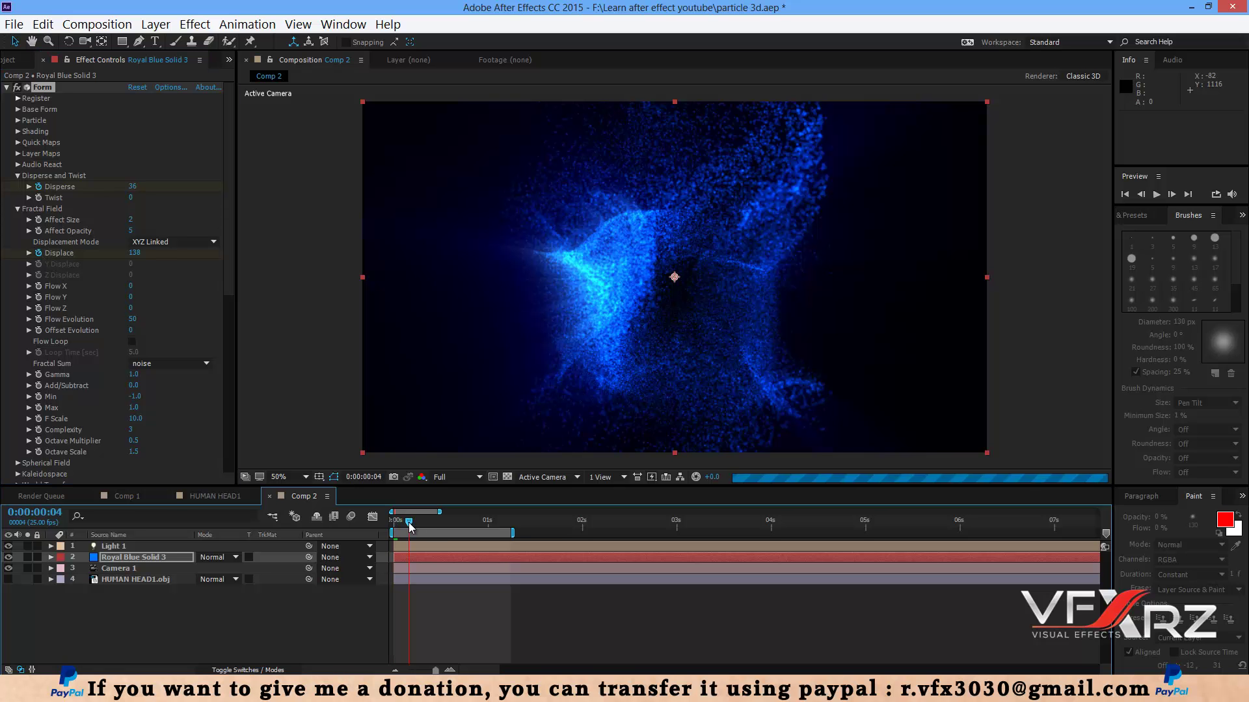
click(135, 253)
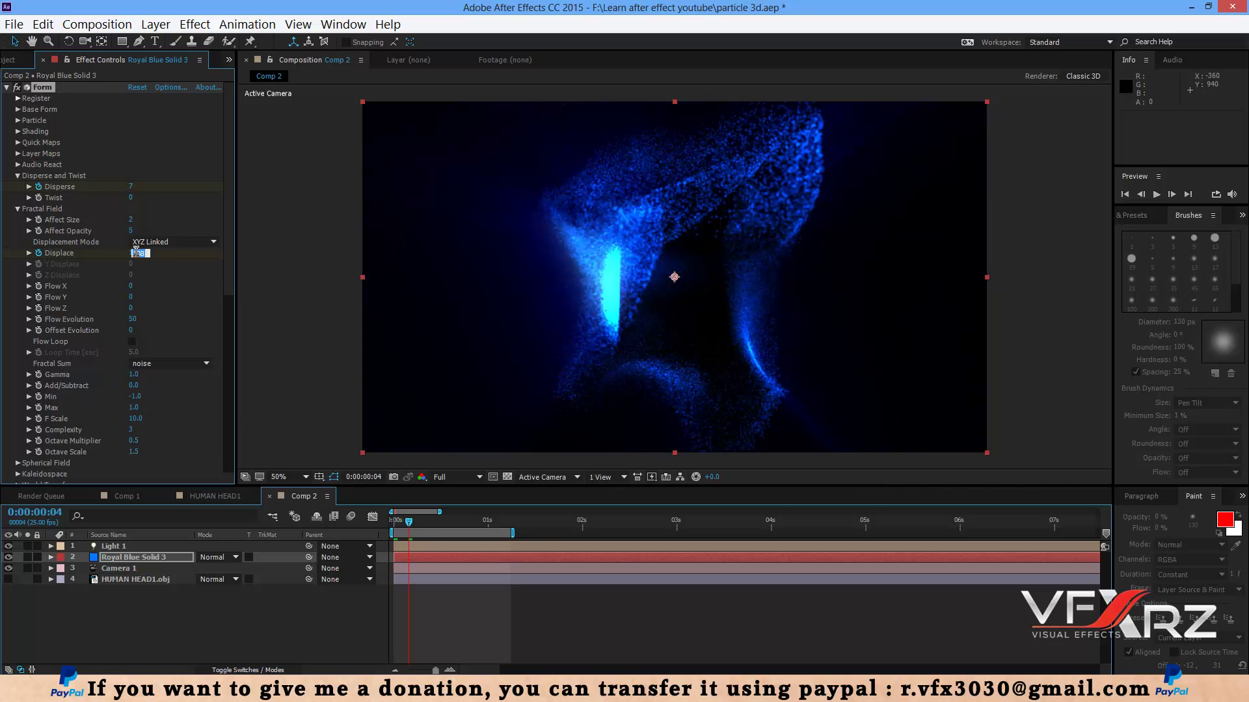
text(0)
key(Return)
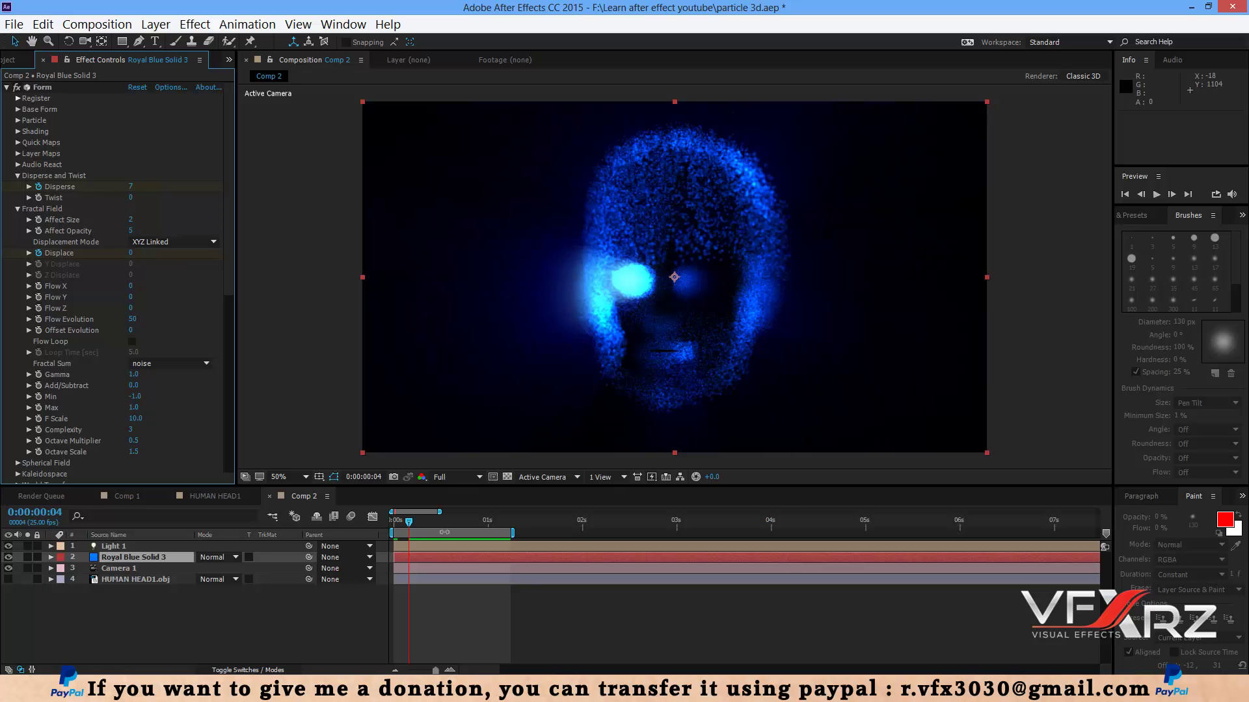
key(space)
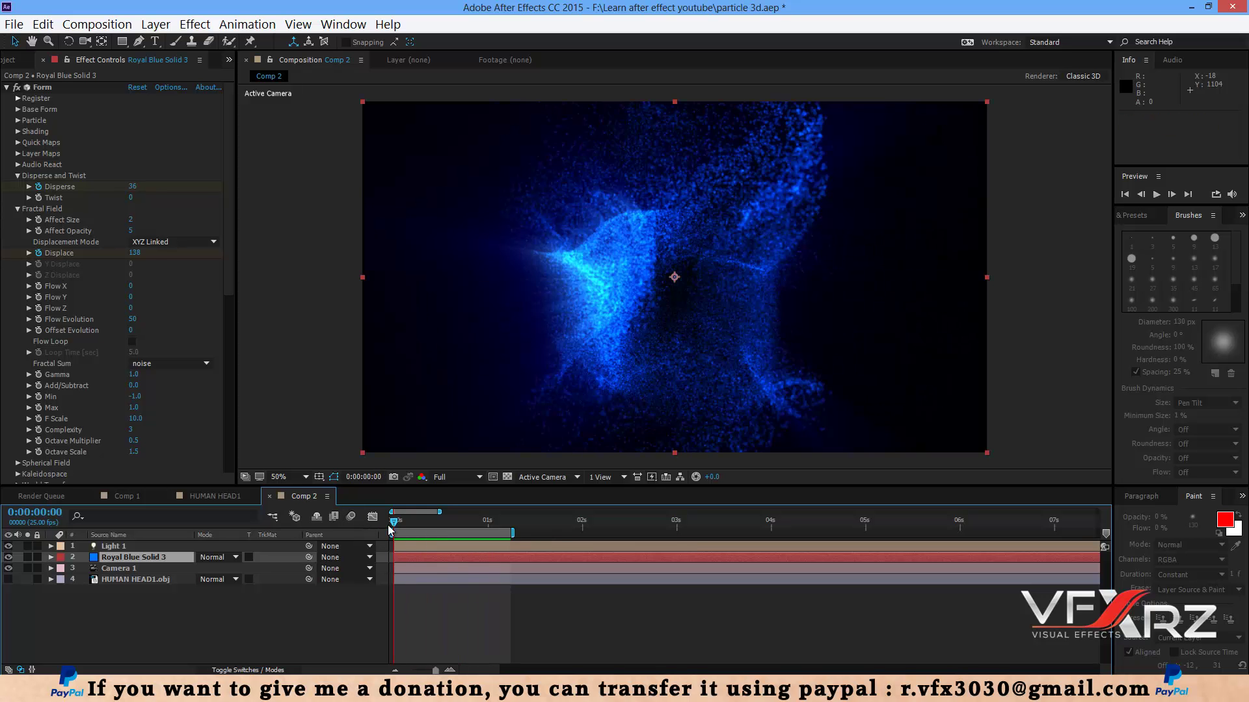
drag(398, 520, 437, 520)
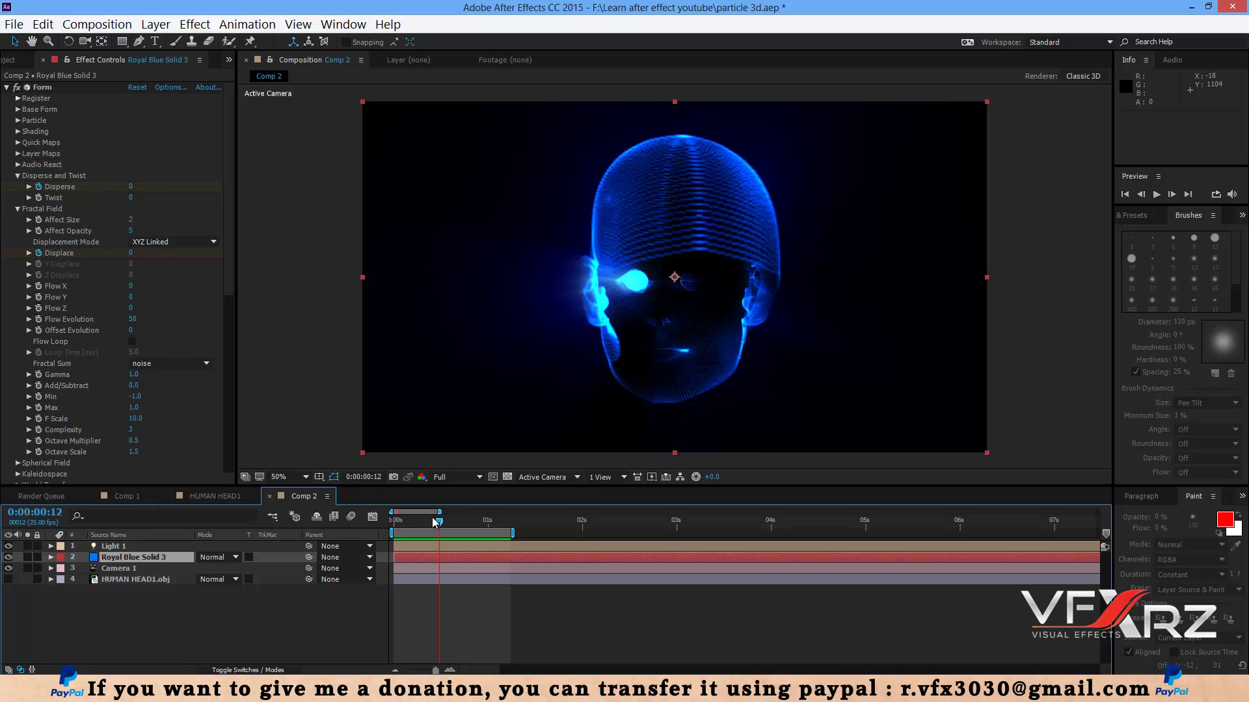